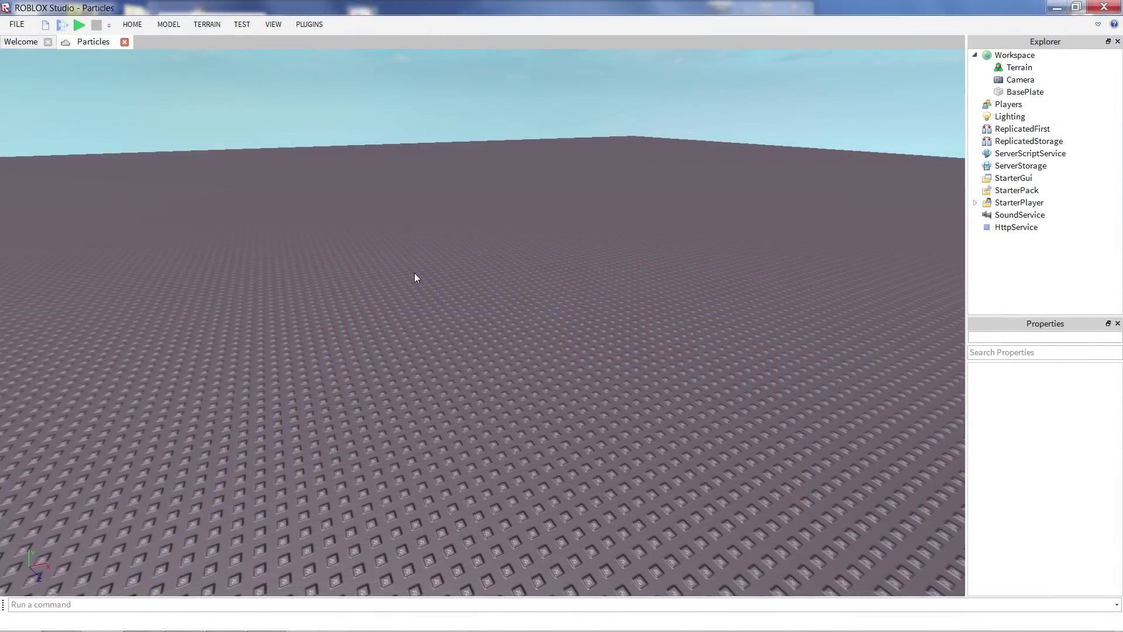
# - Insert a new part on the baseplate and add a ParticleEmitter object inside it
pyautogui.rightClick(415, 277)
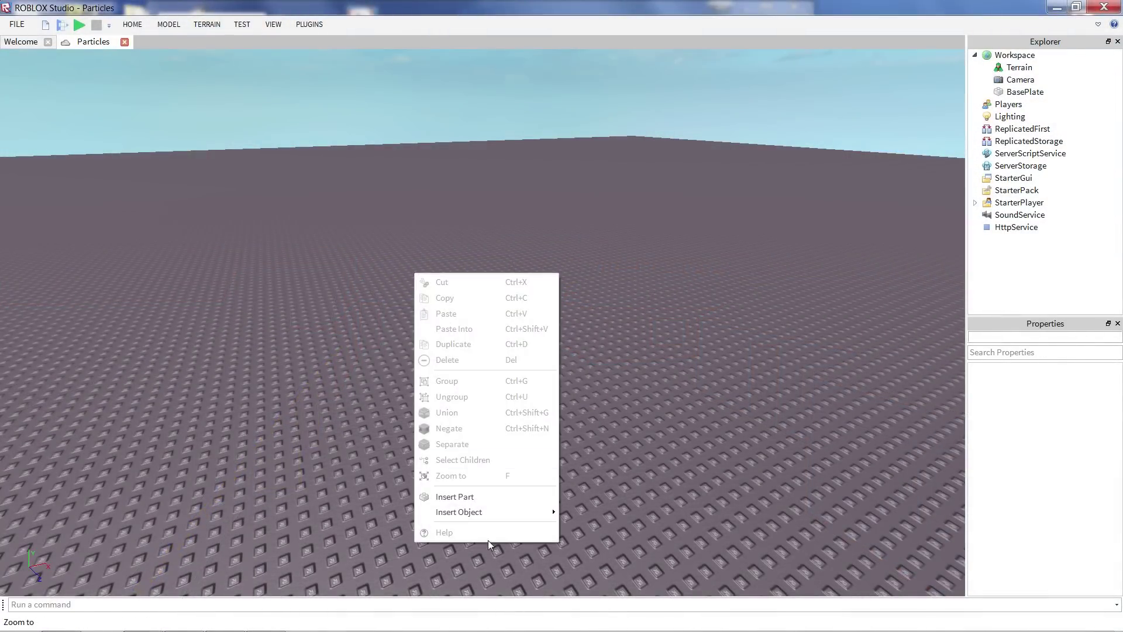
pyautogui.click(455, 497)
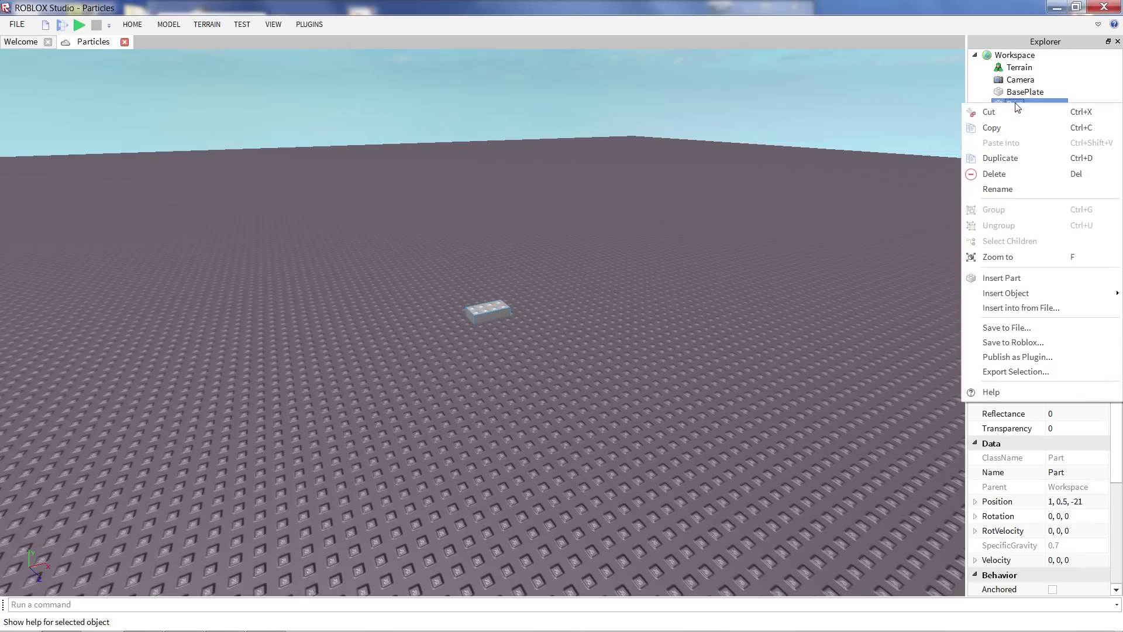
pyautogui.moveTo(1019, 302)
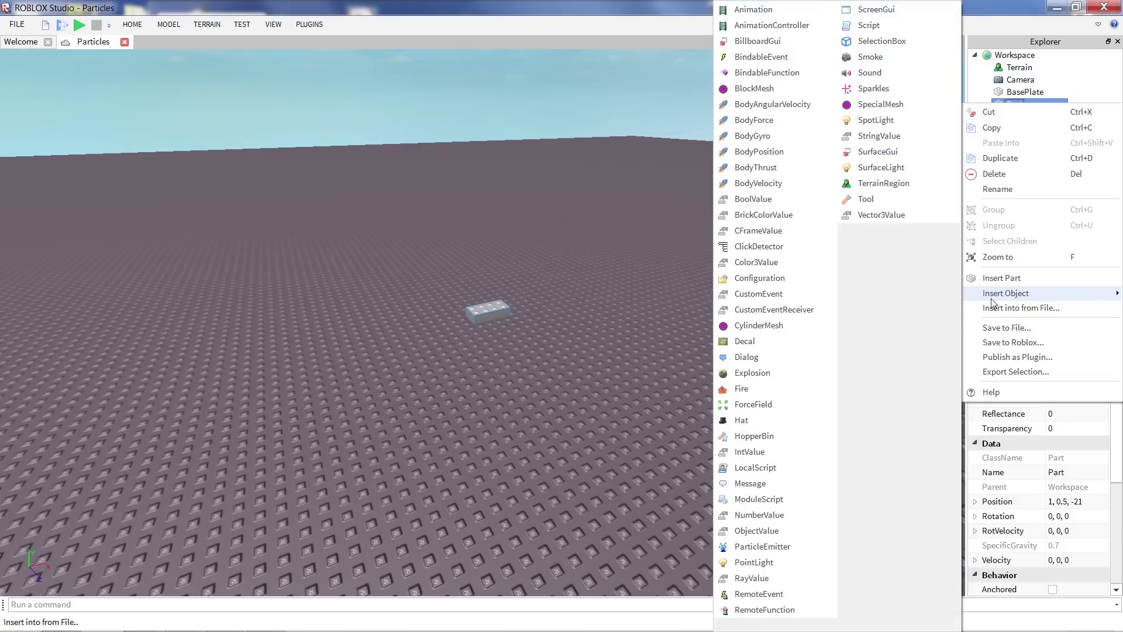
pyautogui.click(762, 547)
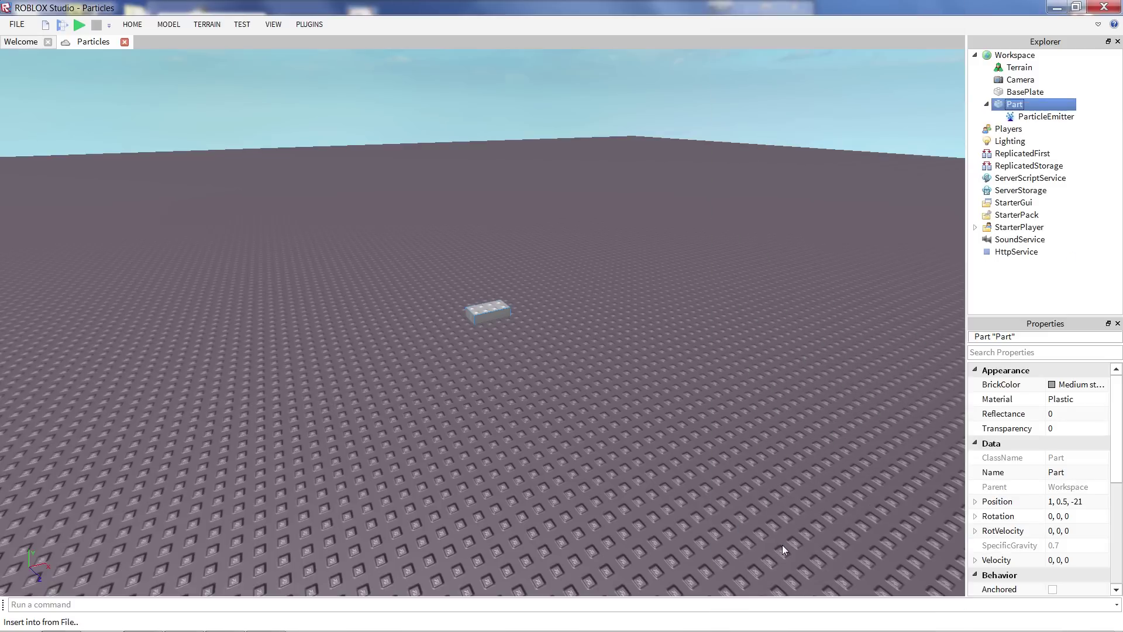
pyautogui.click(610, 436)
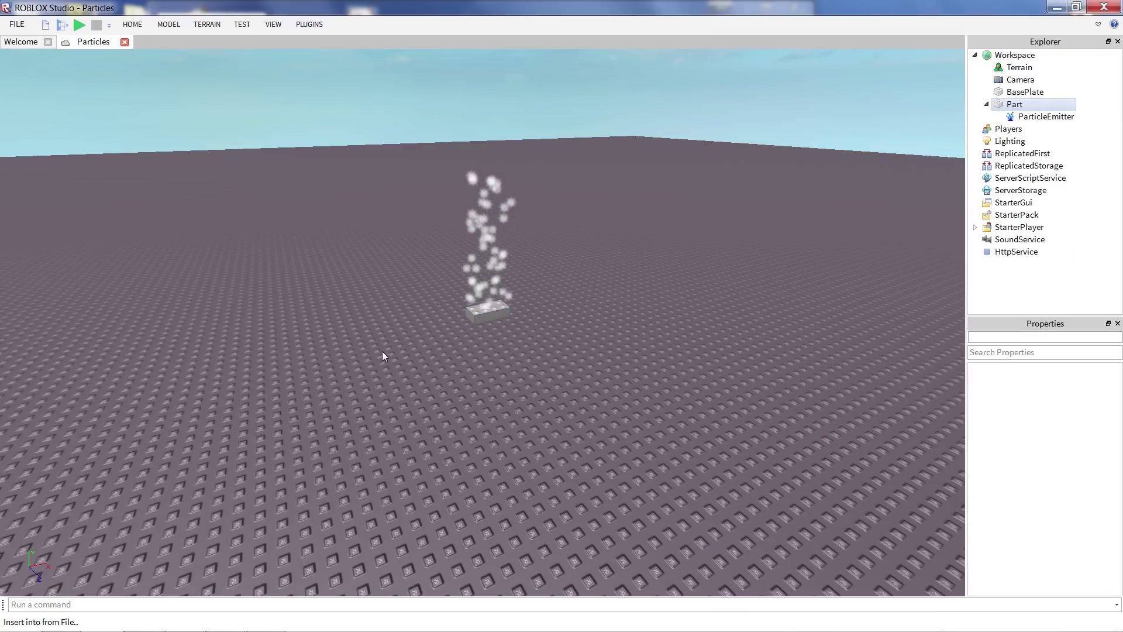
# - Examine the particle stream rising from the part up close, from farther away and from different angles
pyautogui.moveTo(382, 351); pyautogui.dragTo(383, 351, button='right')
pyautogui.press('a')
pyautogui.press('w')
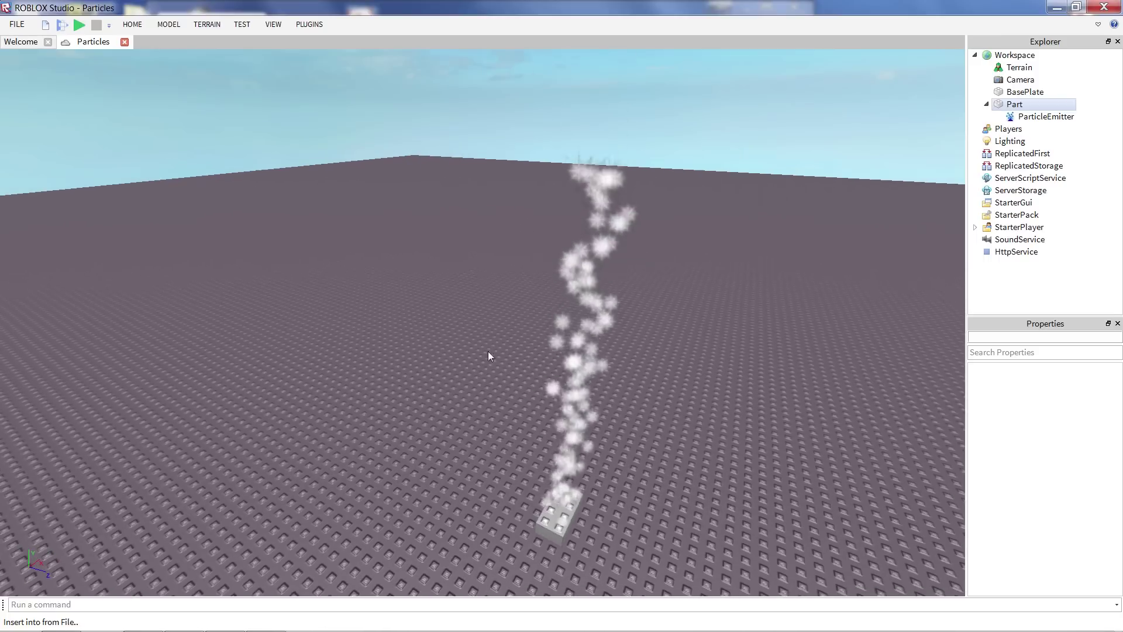
pyautogui.press('d')
pyautogui.press('w')
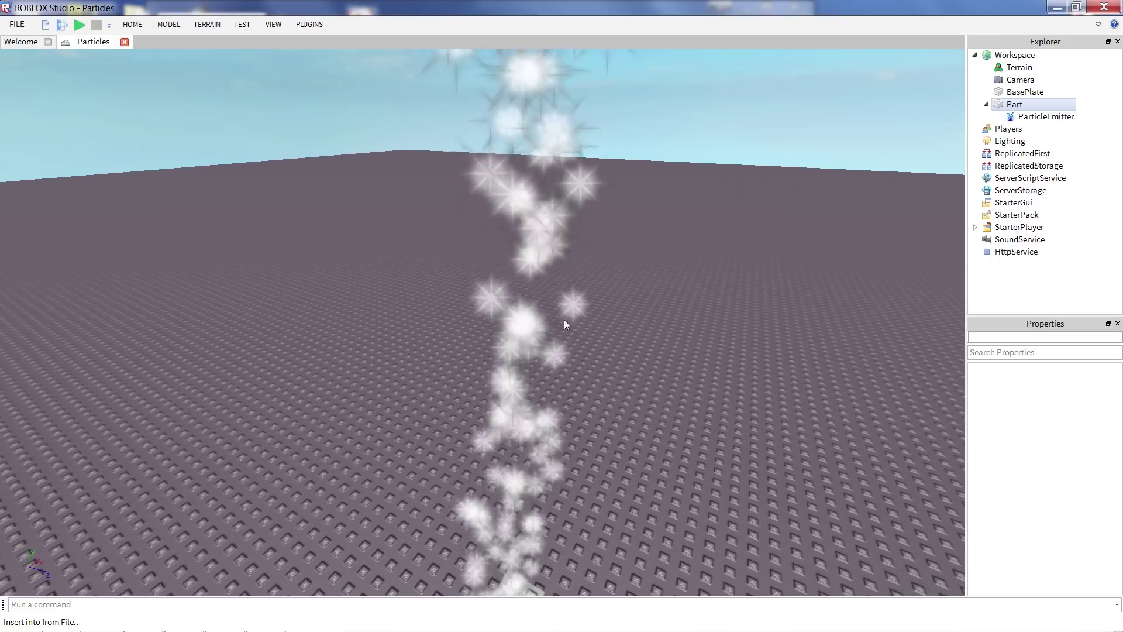
pyautogui.scroll(-2, 562, 366)
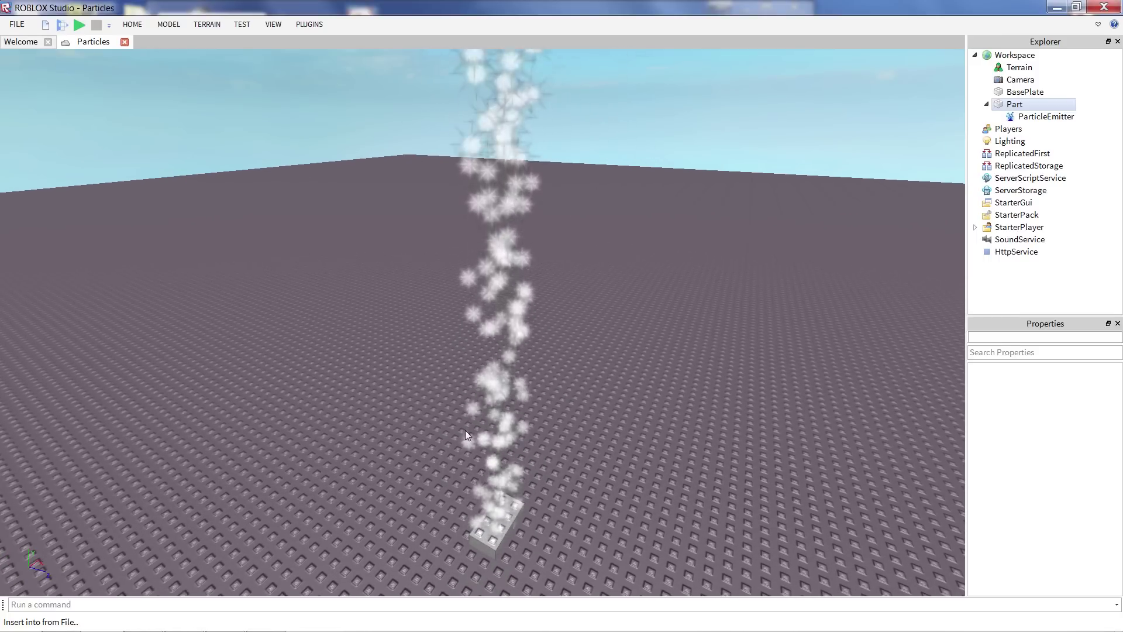
pyautogui.moveTo(465, 430); pyautogui.dragTo(479, 438, button='right')
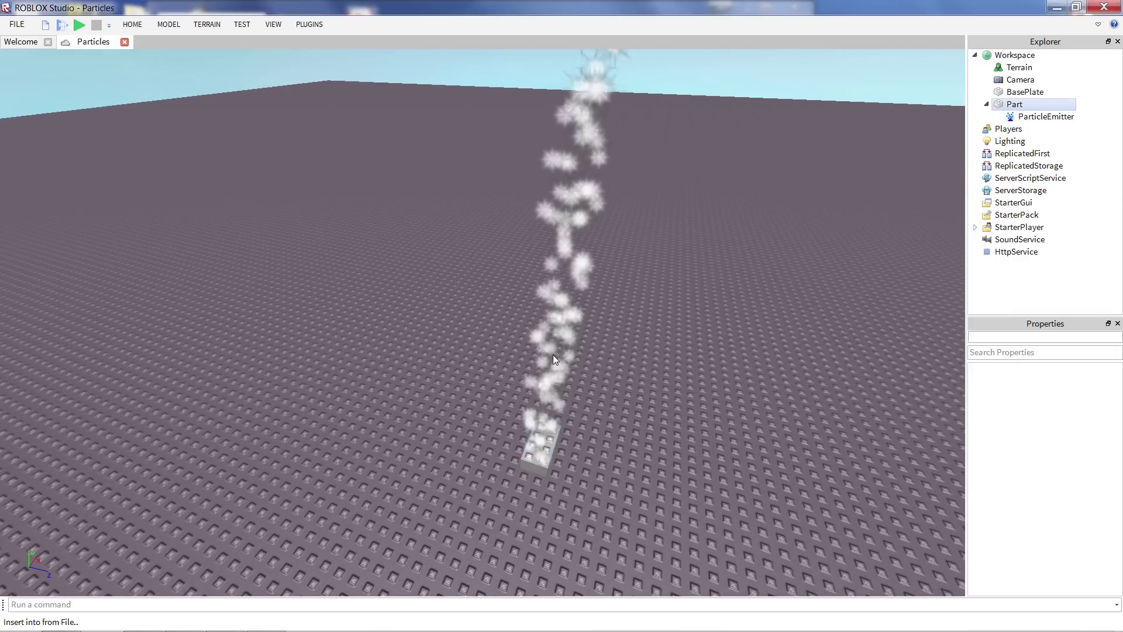
# - Stretch the emitting part along both horizontal axes into a large flat slab to spread the particles over a wider area
pyautogui.click(531, 446)
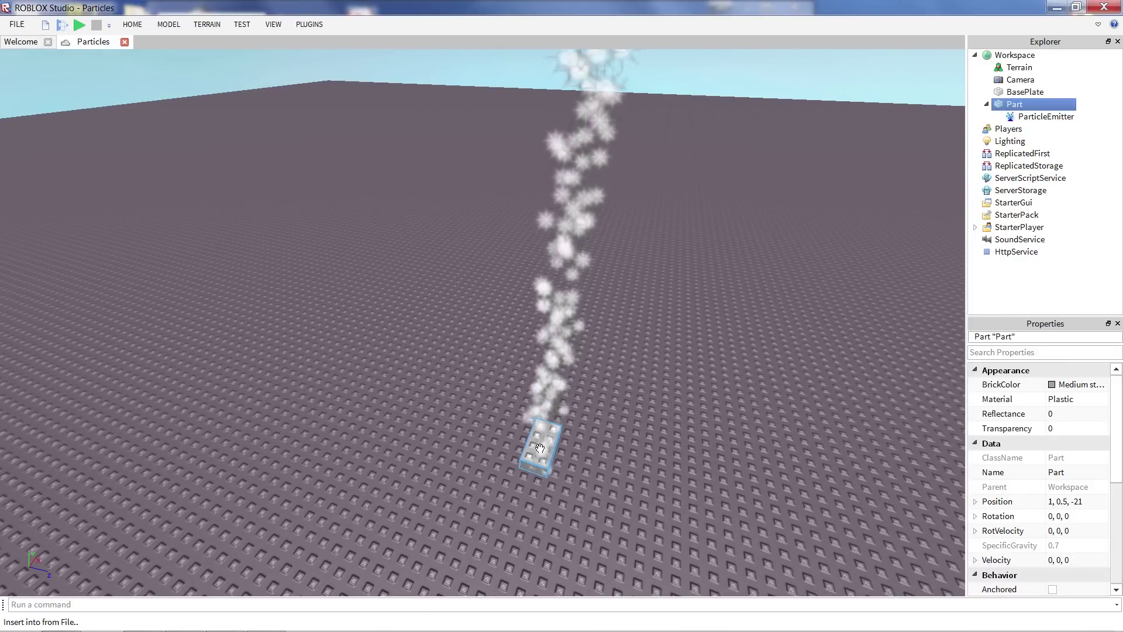
pyautogui.press('d')
pyautogui.moveTo(620, 426); pyautogui.dragTo(620, 426, button='right')
pyautogui.press('w')
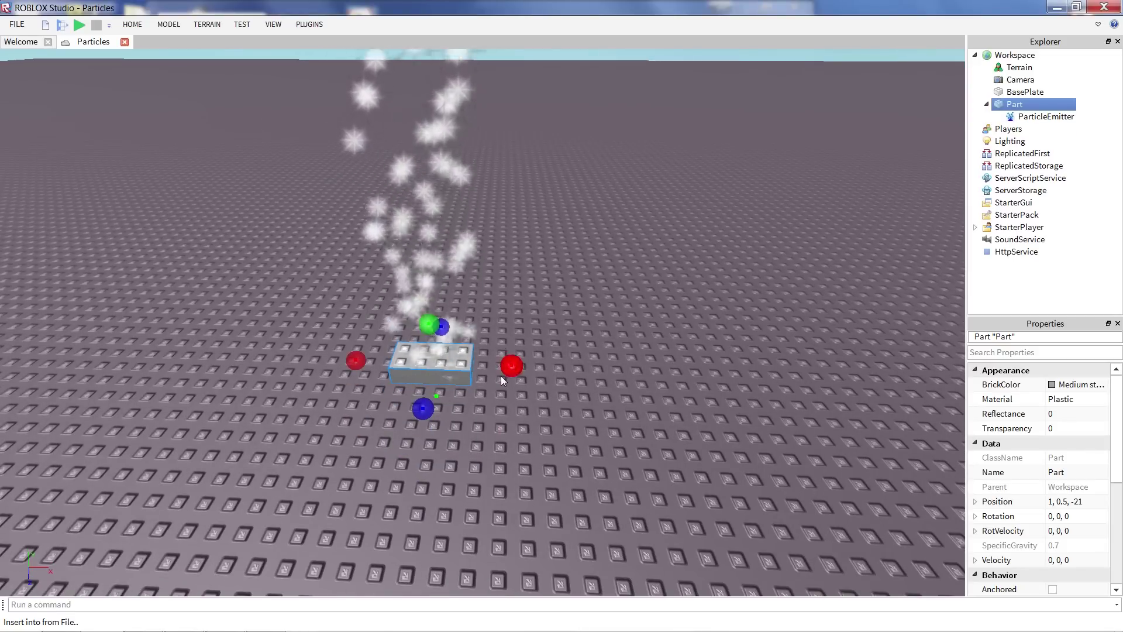
pyautogui.moveTo(511, 366); pyautogui.dragTo(936, 348)
pyautogui.moveTo(631, 324); pyautogui.dragTo(567, 146)
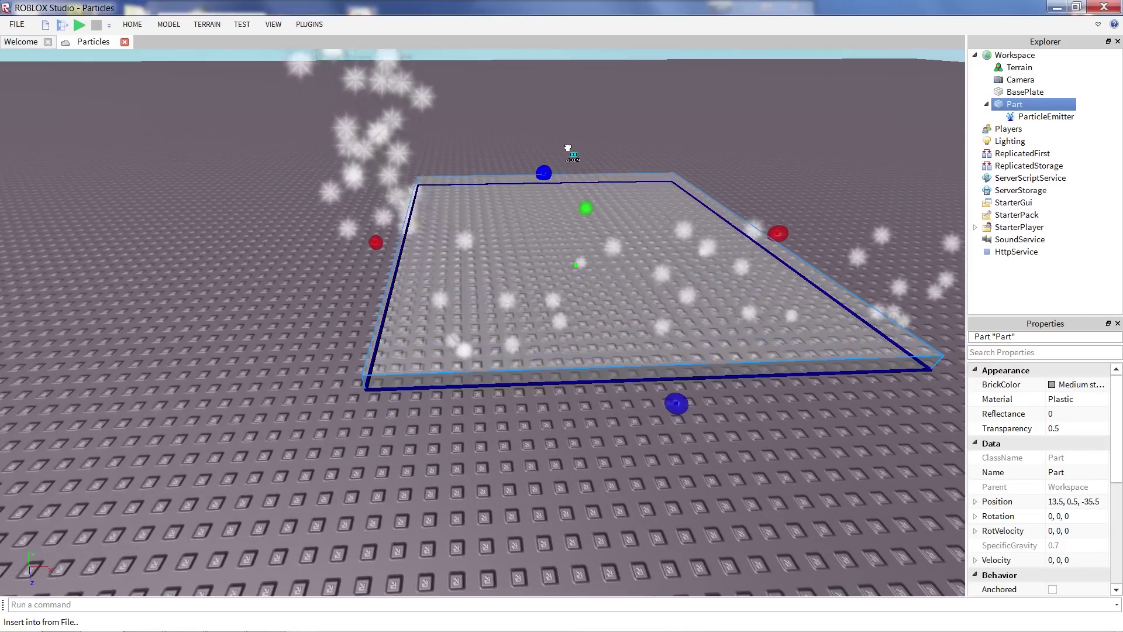
pyautogui.moveTo(243, 286); pyautogui.dragTo(242, 286, button='right')
pyautogui.press('a')
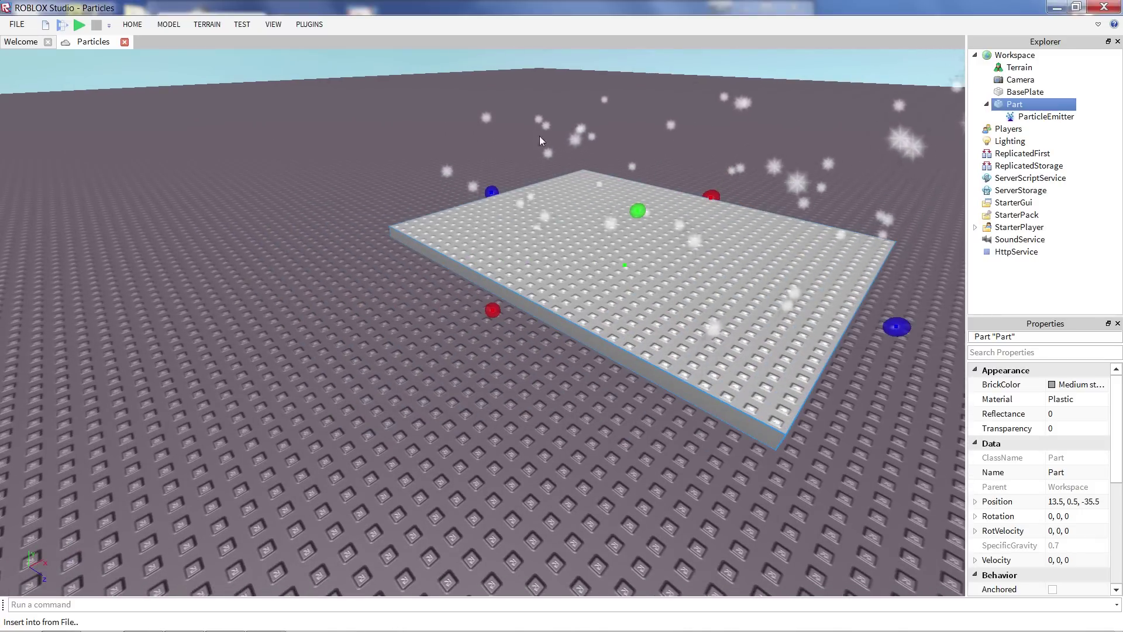
# - Shrink the slab to a small block positioned at 0, 0.5, -22
pyautogui.moveTo(526, 219); pyautogui.dragTo(798, 361)
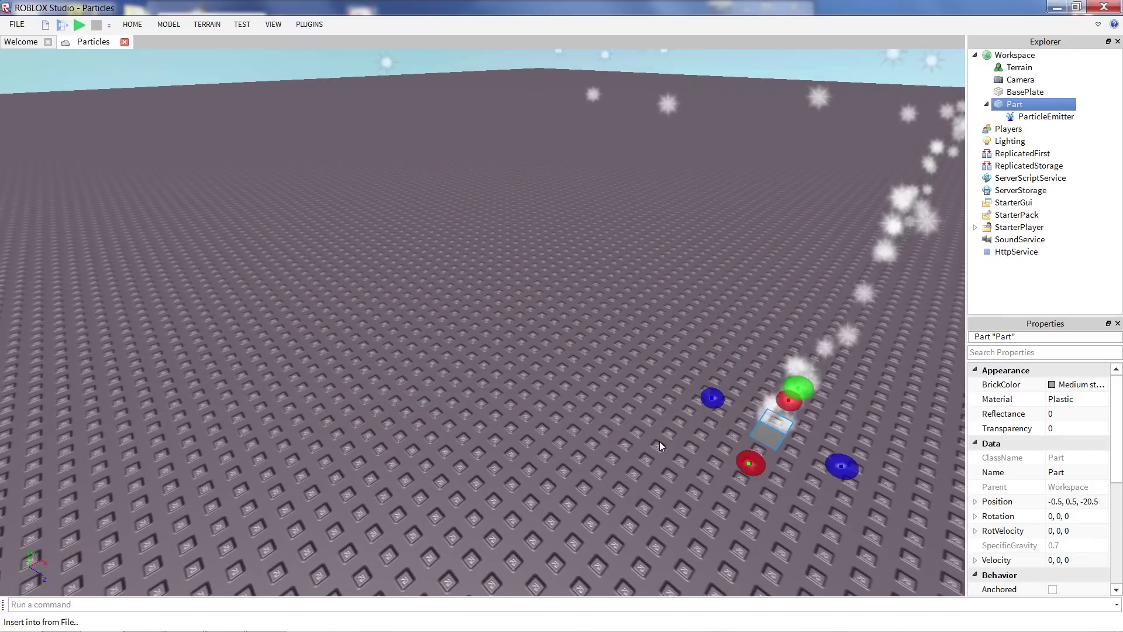
pyautogui.moveTo(658, 441); pyautogui.dragTo(728, 387, button='right')
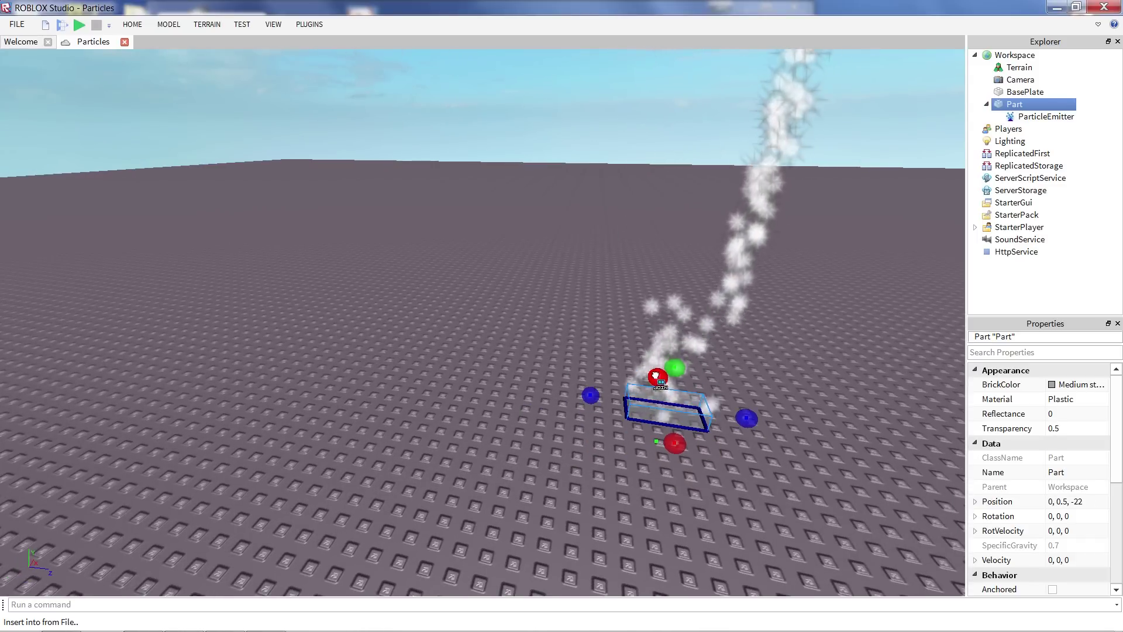
pyautogui.moveTo(657, 376); pyautogui.dragTo(656, 376)
# - Rotate the part to -45 degrees on the Z and Y axes to change the direction of the particles
pyautogui.hotkey('ctrl', '4')
pyautogui.moveTo(510, 333); pyautogui.dragTo(468, 341, button='right')
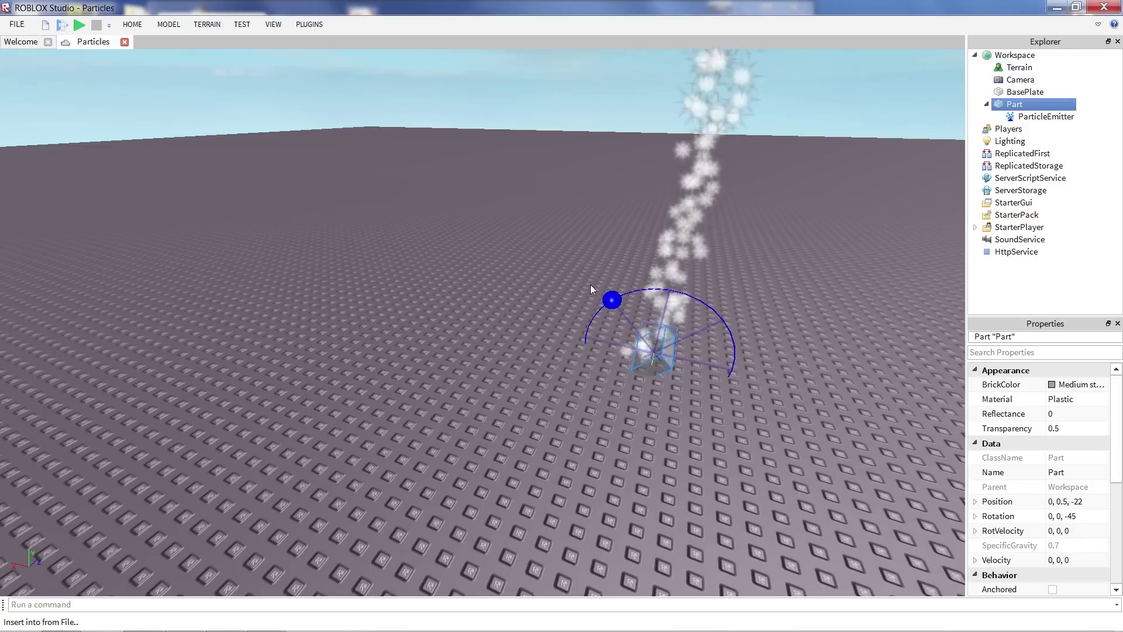
pyautogui.moveTo(591, 289); pyautogui.dragTo(591, 287)
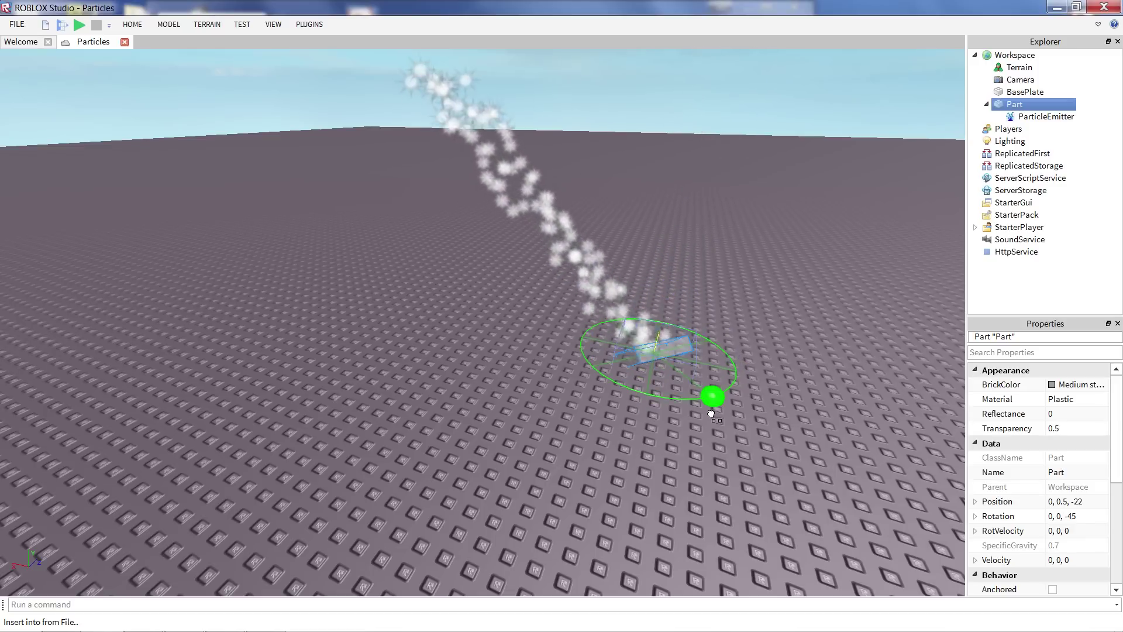
pyautogui.moveTo(434, 320); pyautogui.dragTo(444, 321, button='right')
pyautogui.scroll(5, 444, 321)
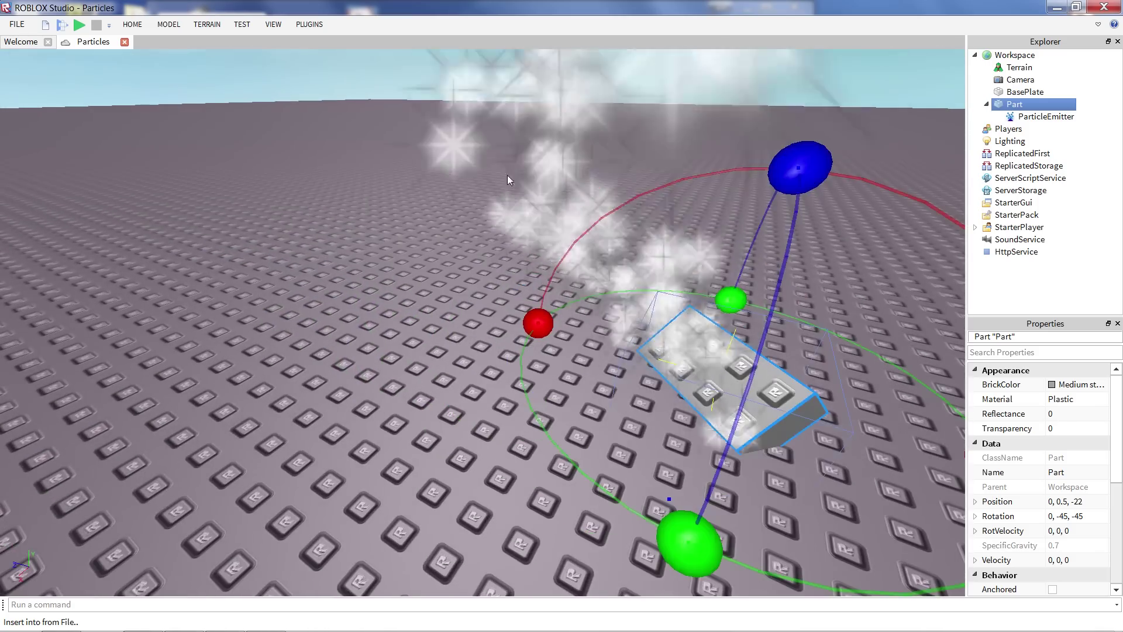
pyautogui.moveTo(508, 174); pyautogui.dragTo(456, 206, button='right')
pyautogui.scroll(-10, 455, 206)
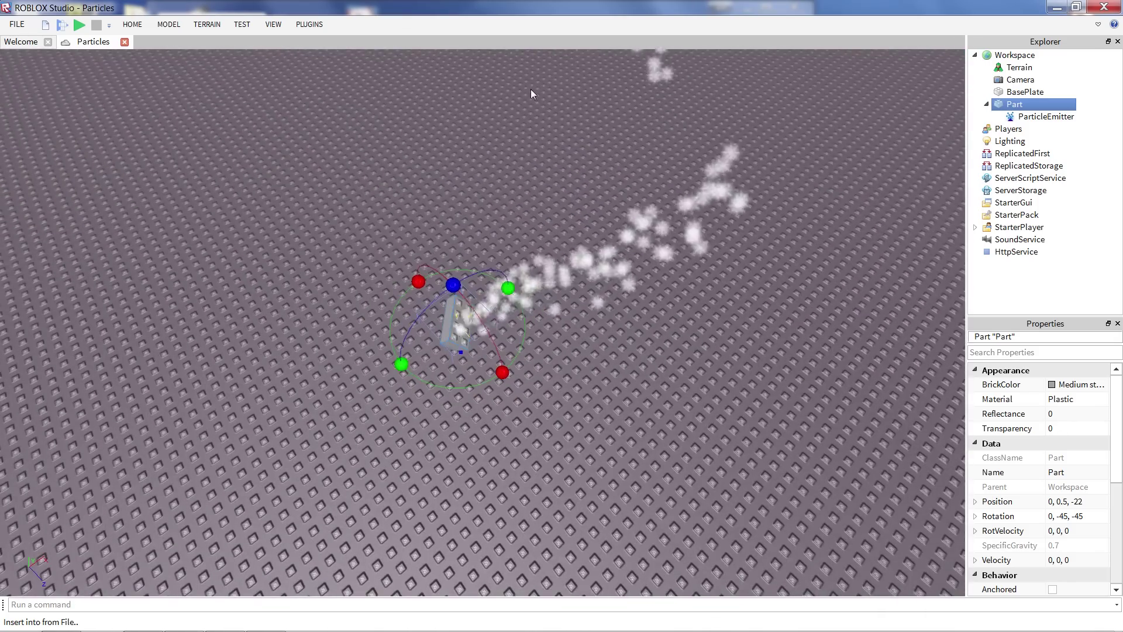
# - Undo the part's rotations and deselect it
pyautogui.hotkey('ctrl', 'z')
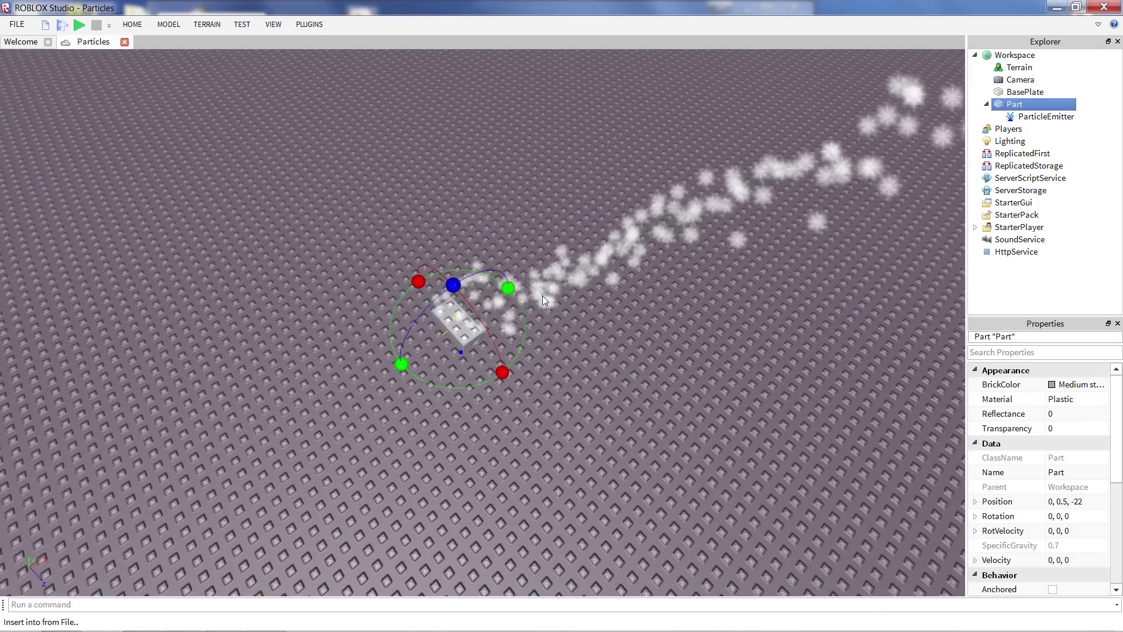
pyautogui.click(587, 345)
pyautogui.moveTo(587, 346); pyautogui.dragTo(588, 345, button='right')
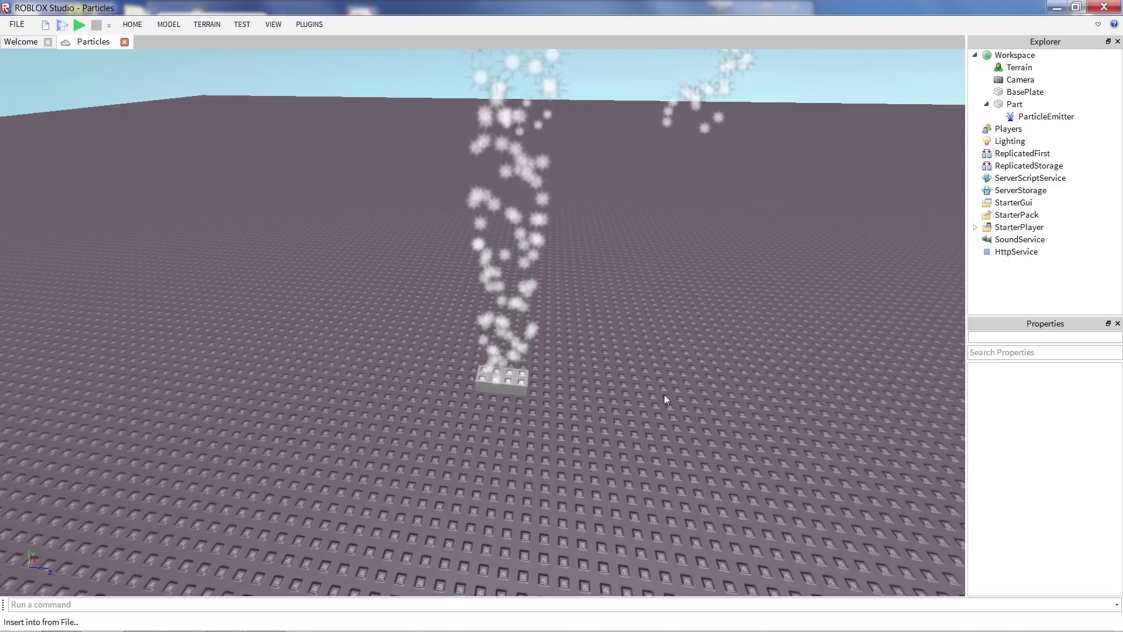
# - Select the ParticleEmitter and review its appearance, behavior, motion and emission properties
pyautogui.click(1026, 117)
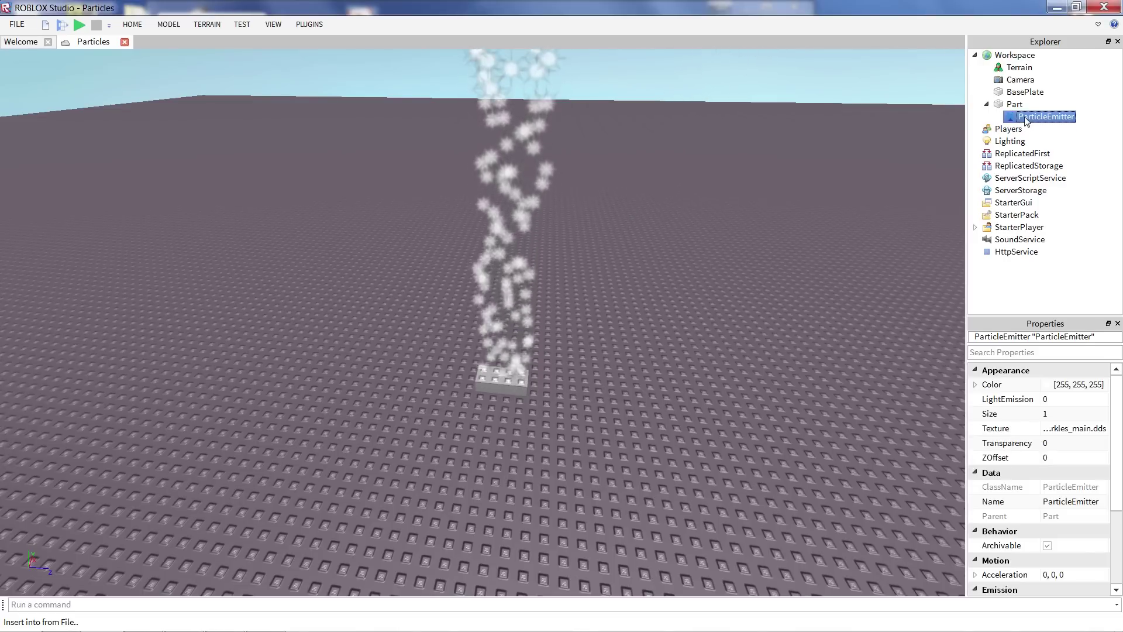
pyautogui.scroll(-3, 1080, 445)
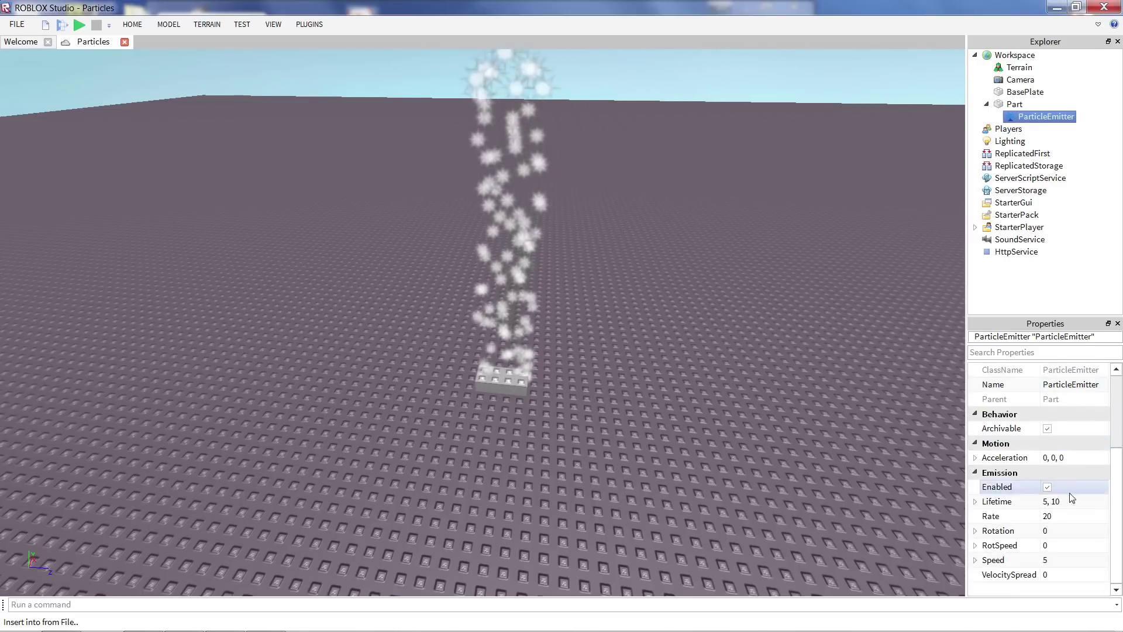
pyautogui.scroll(3, 1047, 457)
pyautogui.scroll(-3, 1059, 438)
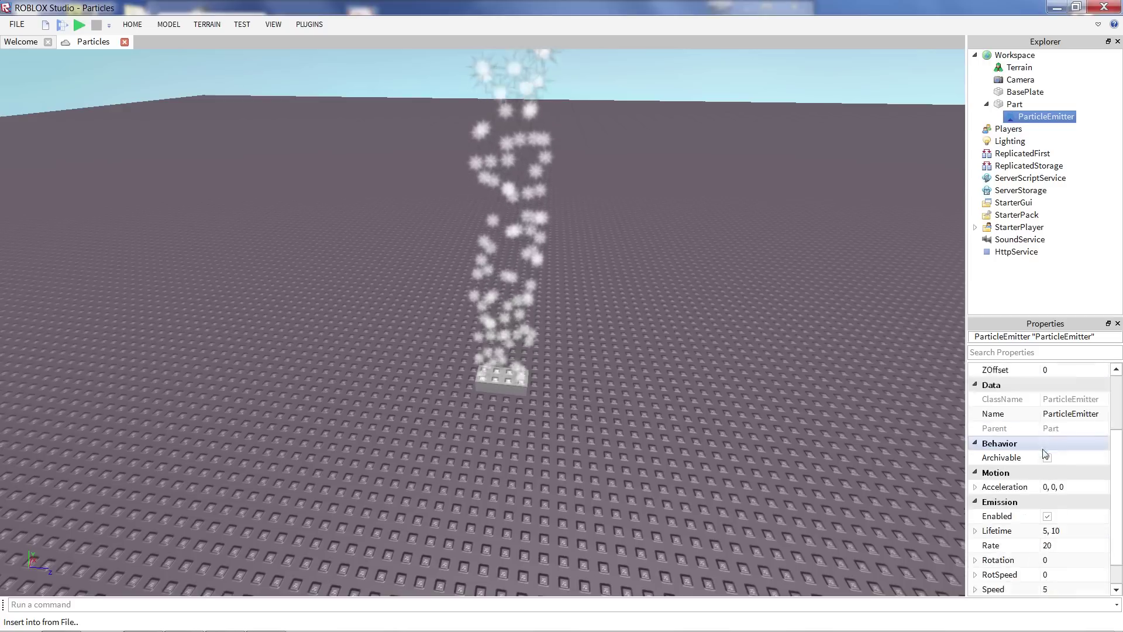
pyautogui.scroll(3, 1066, 445)
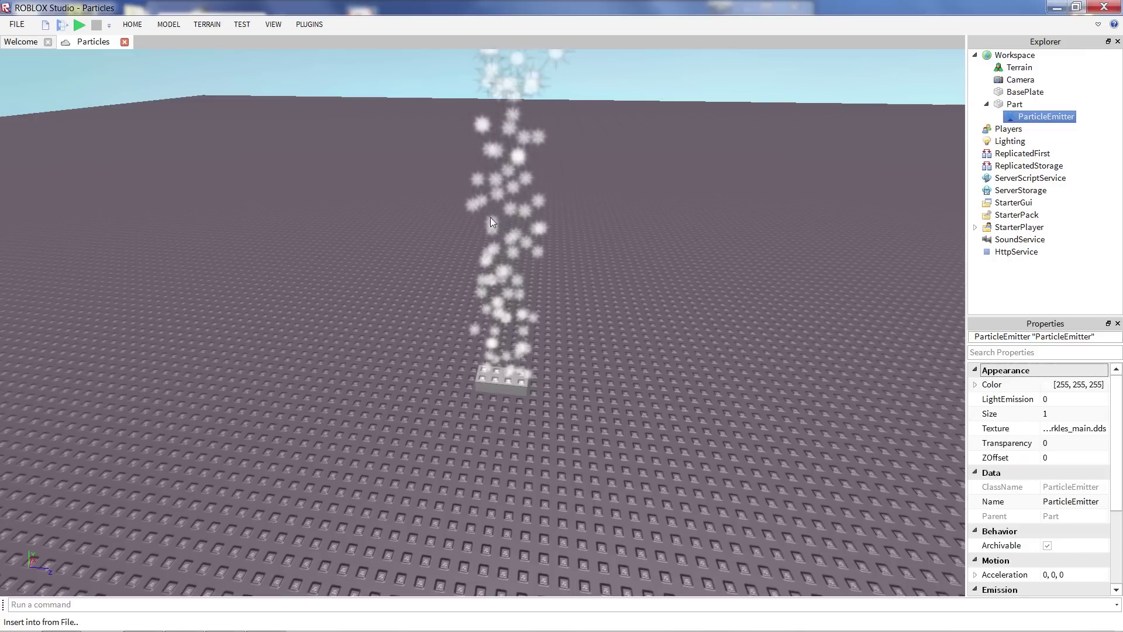
# - Display the game's asset tree and set the ParticleEmitter's texture to the smoke image, viewing the resulting particles near and far
pyautogui.click(272, 26)
pyautogui.click(49, 59)
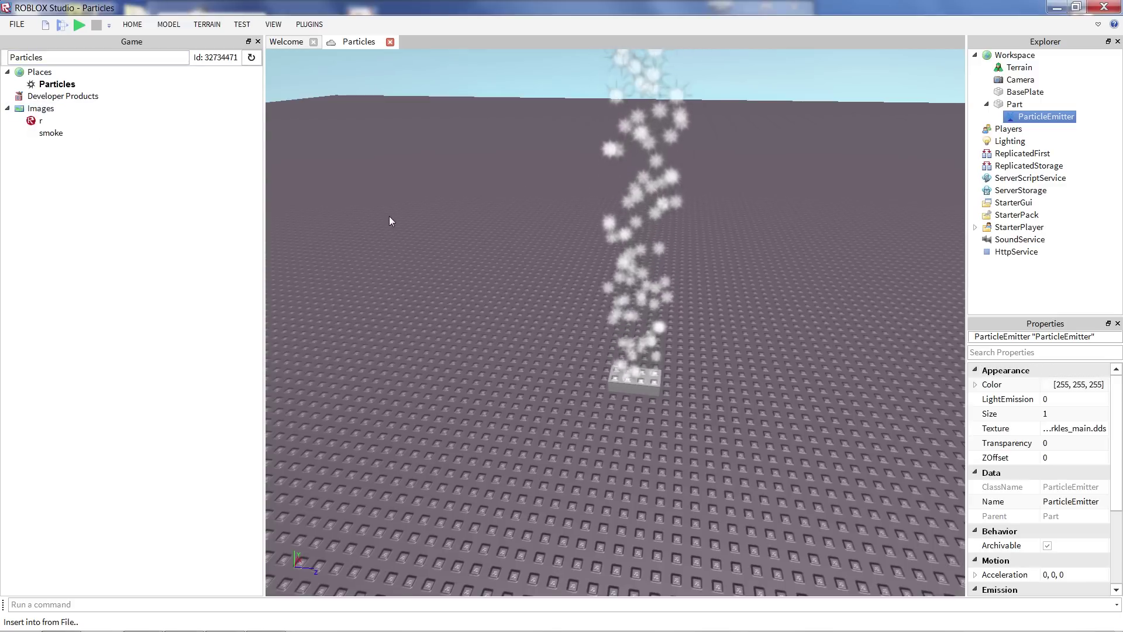
pyautogui.moveTo(533, 261); pyautogui.dragTo(534, 244, button='right')
pyautogui.click(1058, 433)
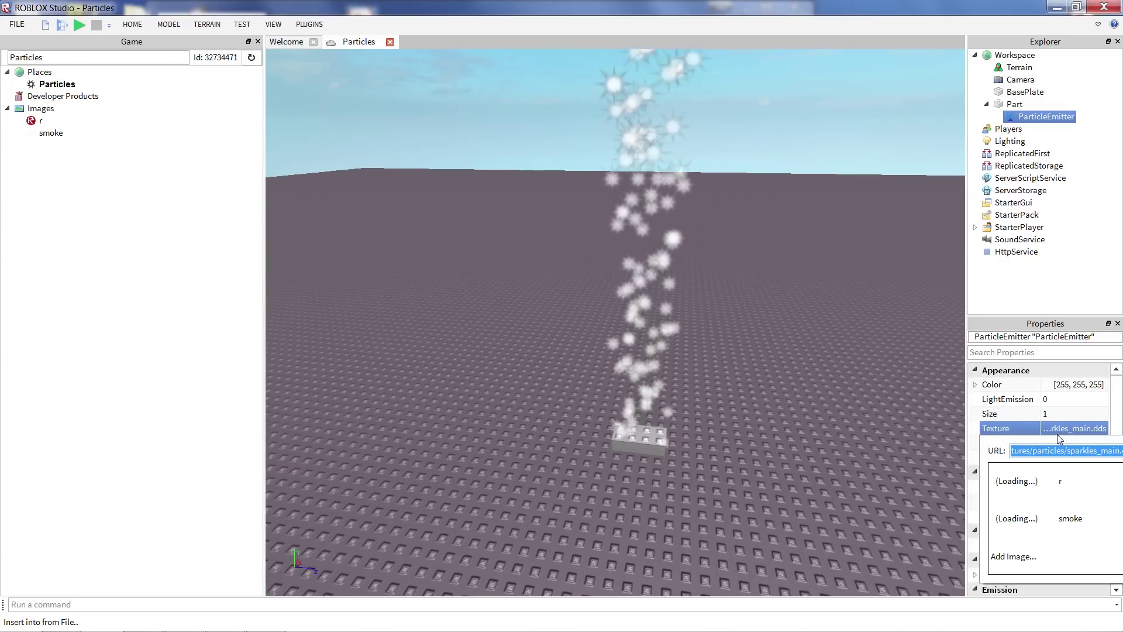
pyautogui.click(1065, 521)
pyautogui.click(785, 375)
pyautogui.moveTo(760, 363); pyautogui.dragTo(762, 365, button='right')
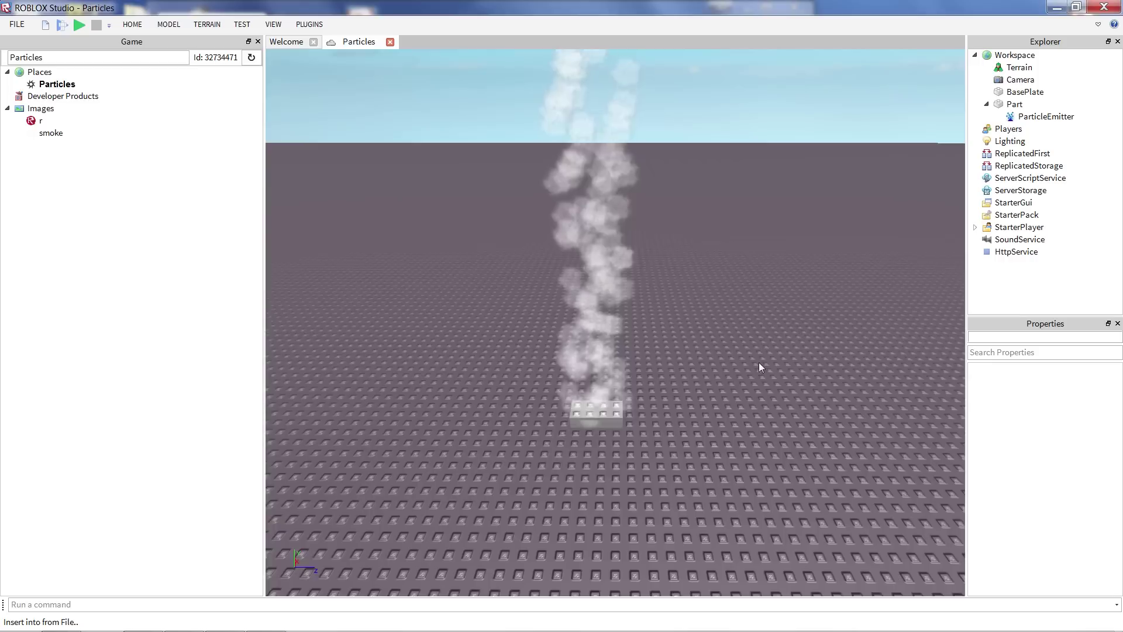
pyautogui.scroll(3, 641, 150)
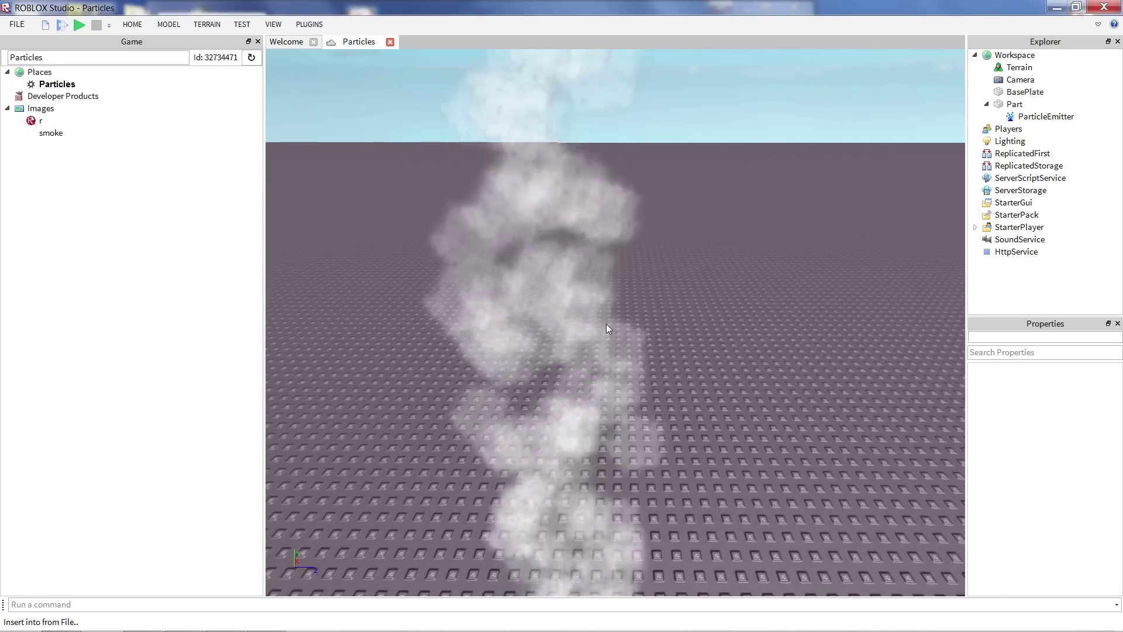
pyautogui.moveTo(607, 324); pyautogui.dragTo(541, 281, button='right')
pyautogui.scroll(-5, 656, 401)
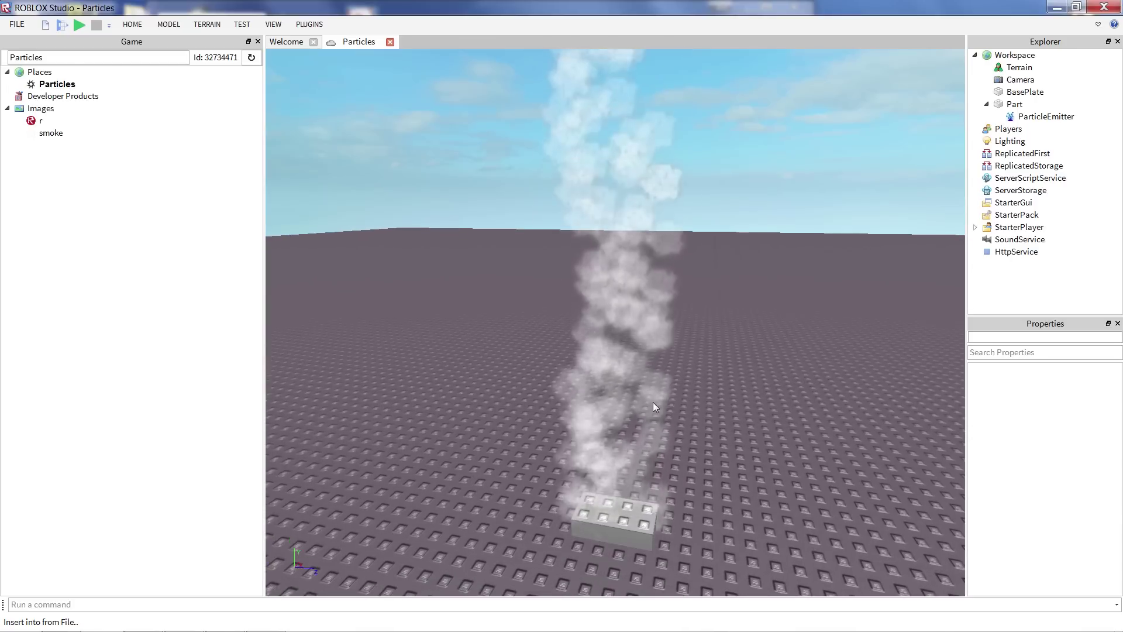
pyautogui.scroll(-2, 655, 392)
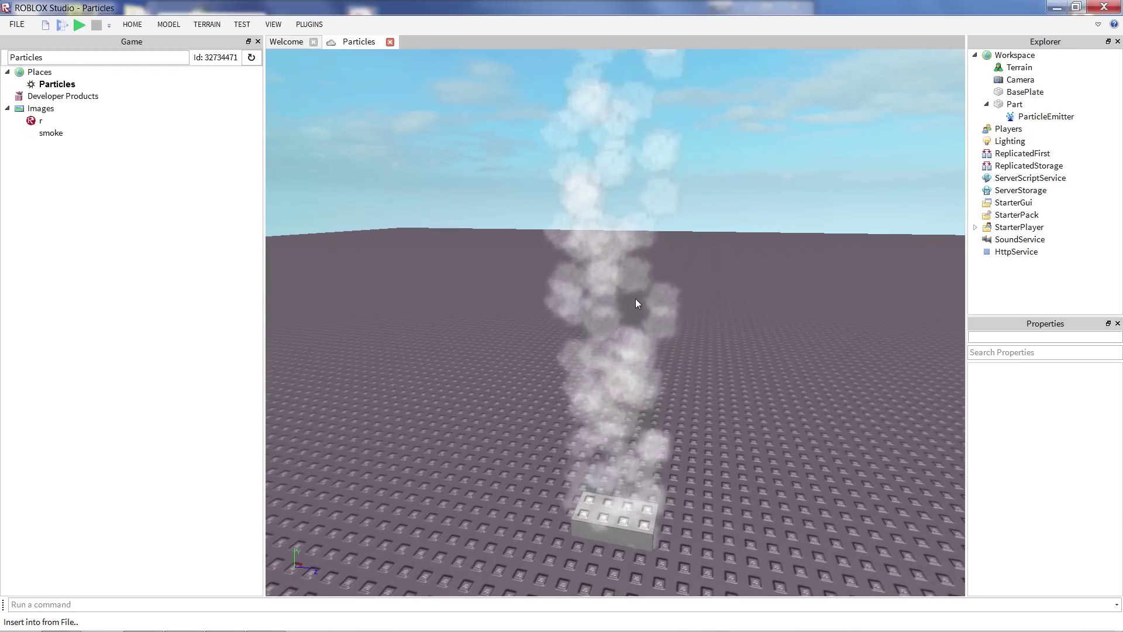
# - Set the ParticleEmitter's texture to the r image and view the logo particles from close and from below
pyautogui.click(1016, 118)
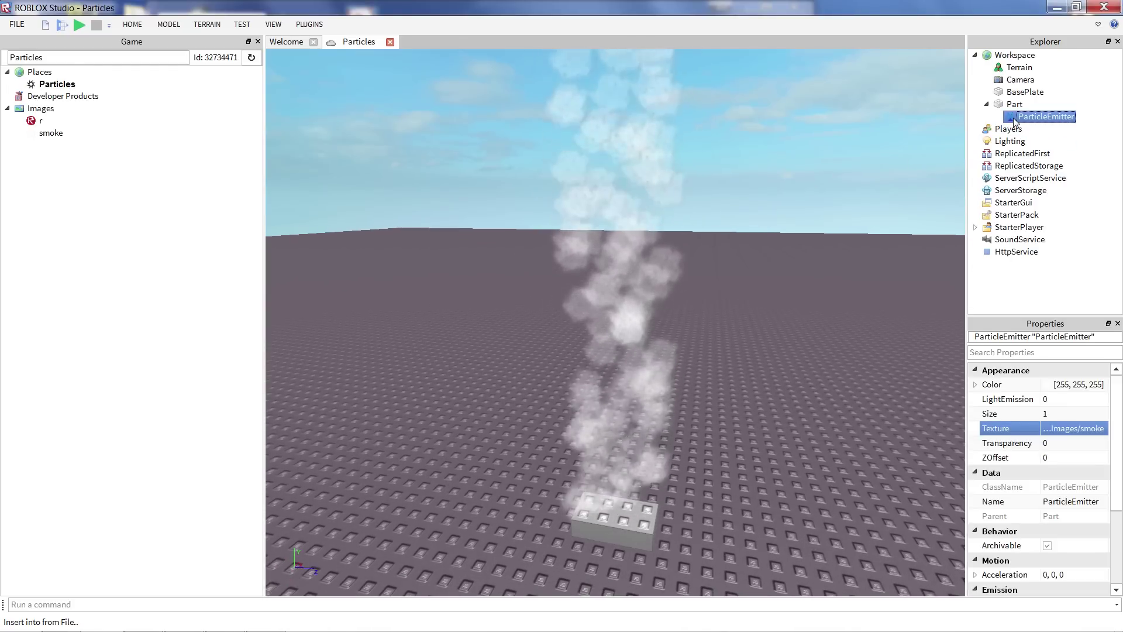
pyautogui.click(1053, 429)
pyautogui.click(1037, 491)
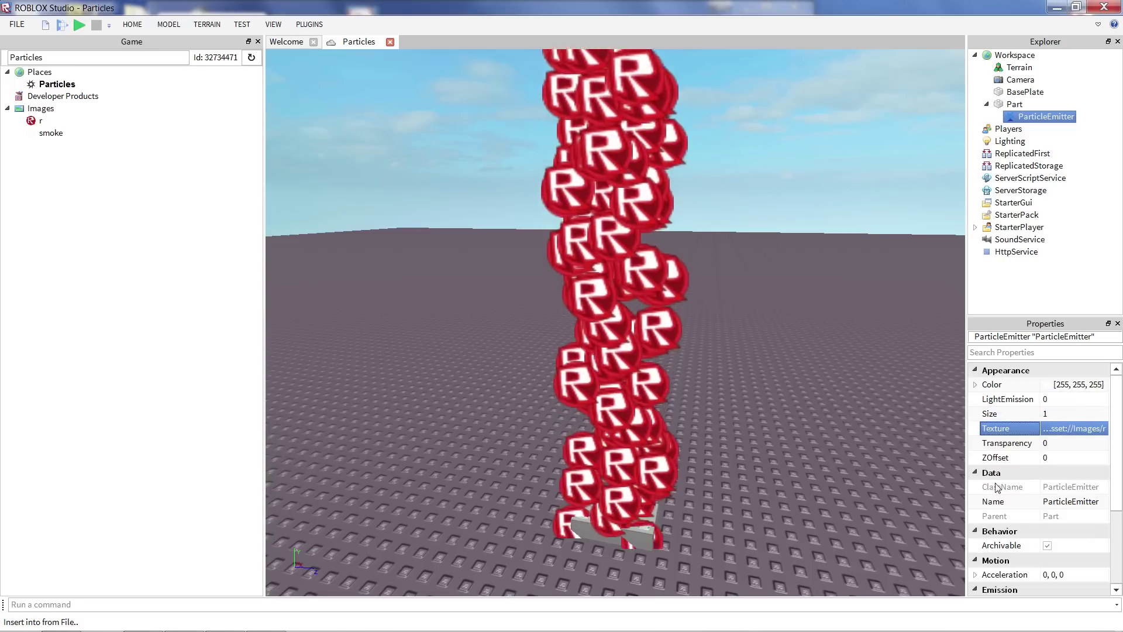
pyautogui.scroll(5, 738, 419)
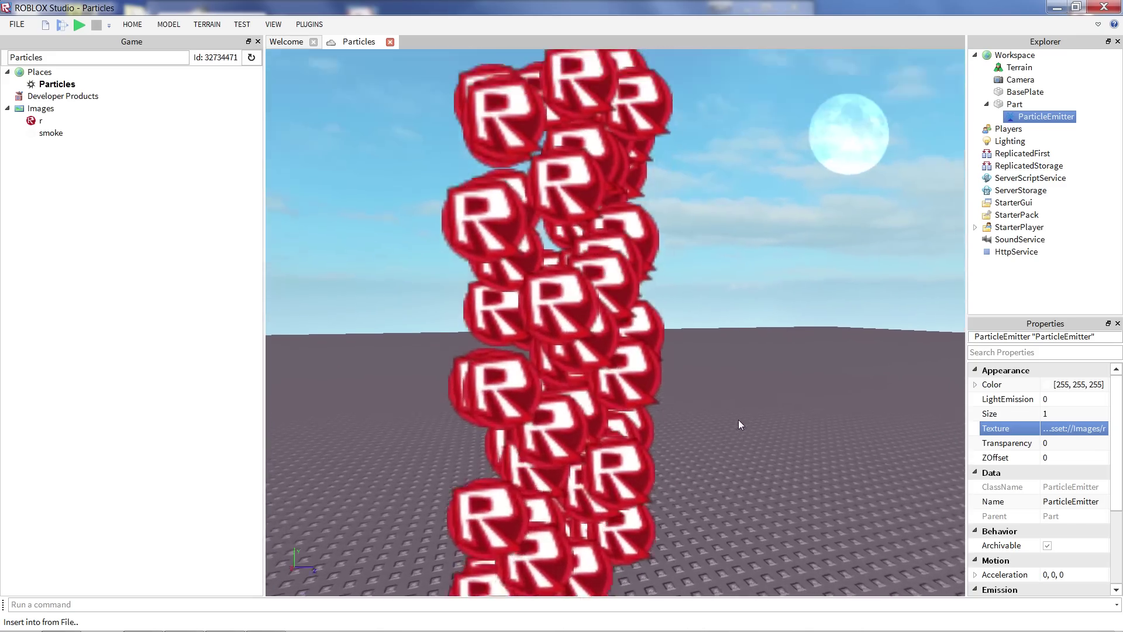
pyautogui.moveTo(739, 419); pyautogui.dragTo(739, 419, button='right')
pyautogui.scroll(-5, 738, 419)
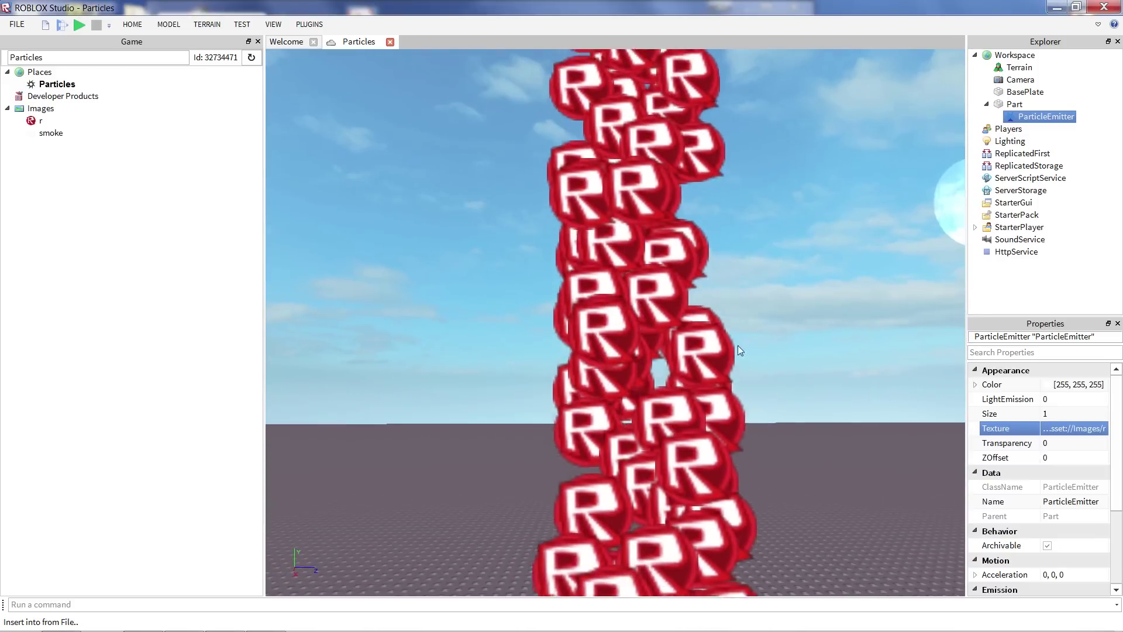
# - Undo the ParticleEmitter's texture changes to restore the default sparkles texture, and close the game's asset tree
pyautogui.moveTo(727, 288); pyautogui.dragTo(728, 287, button='right')
pyautogui.scroll(1, 732, 282)
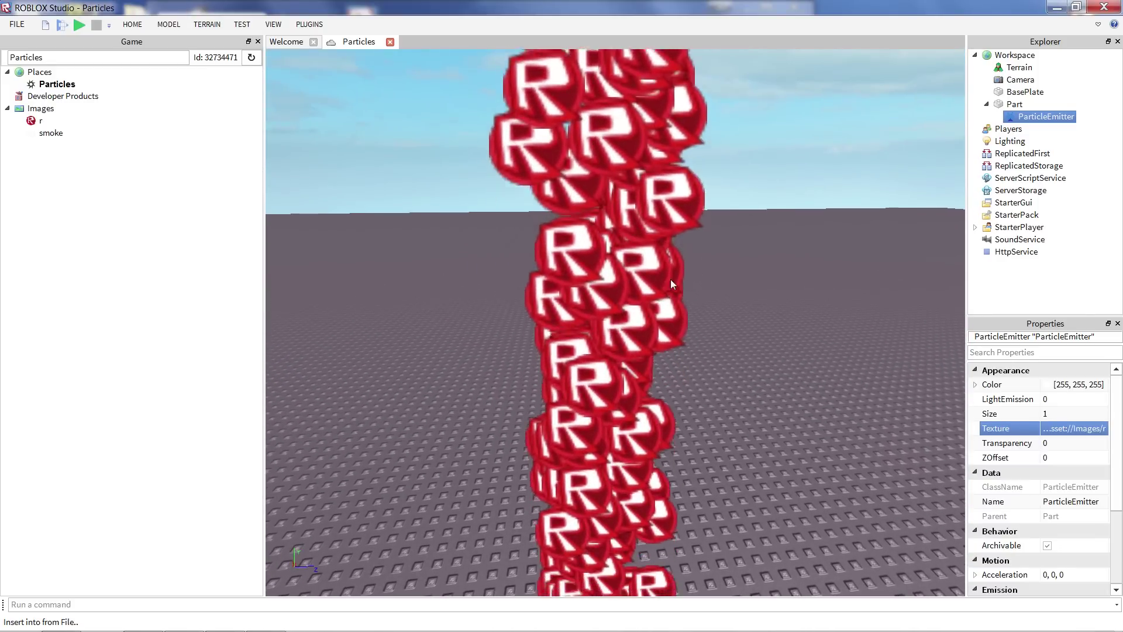
pyautogui.scroll(-1, 715, 189)
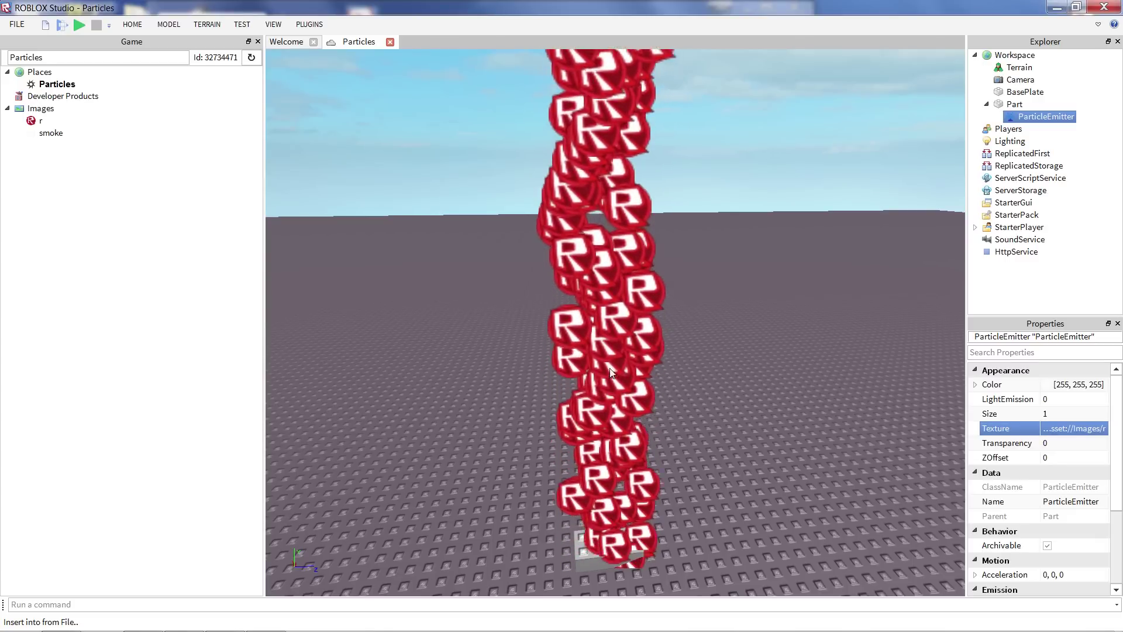
pyautogui.hotkey('ctrl', 'z')
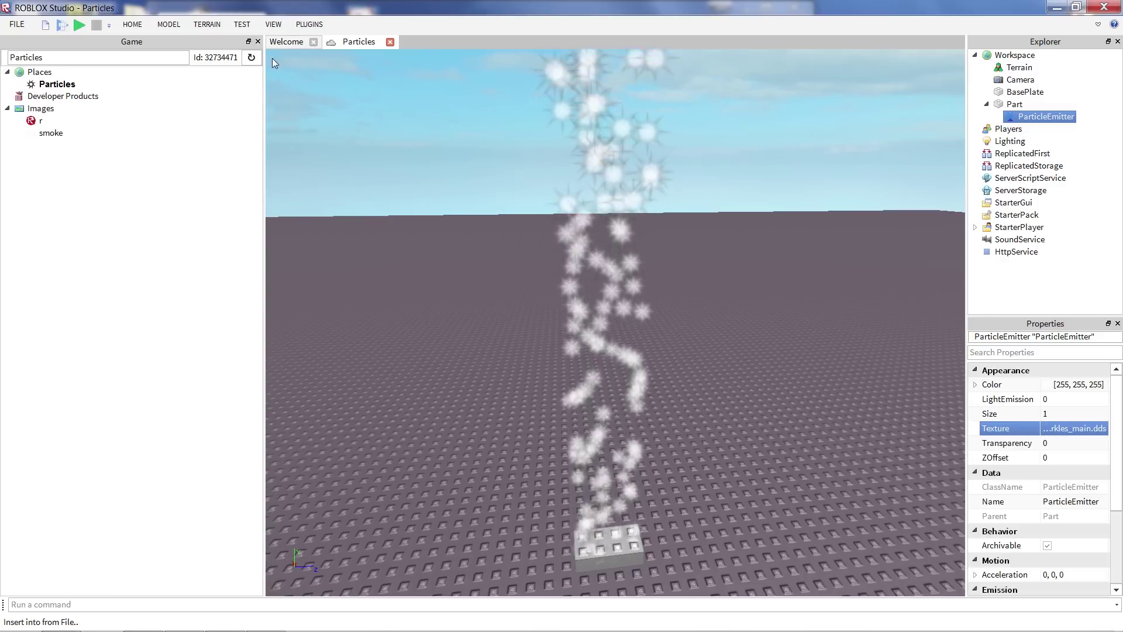
pyautogui.click(258, 42)
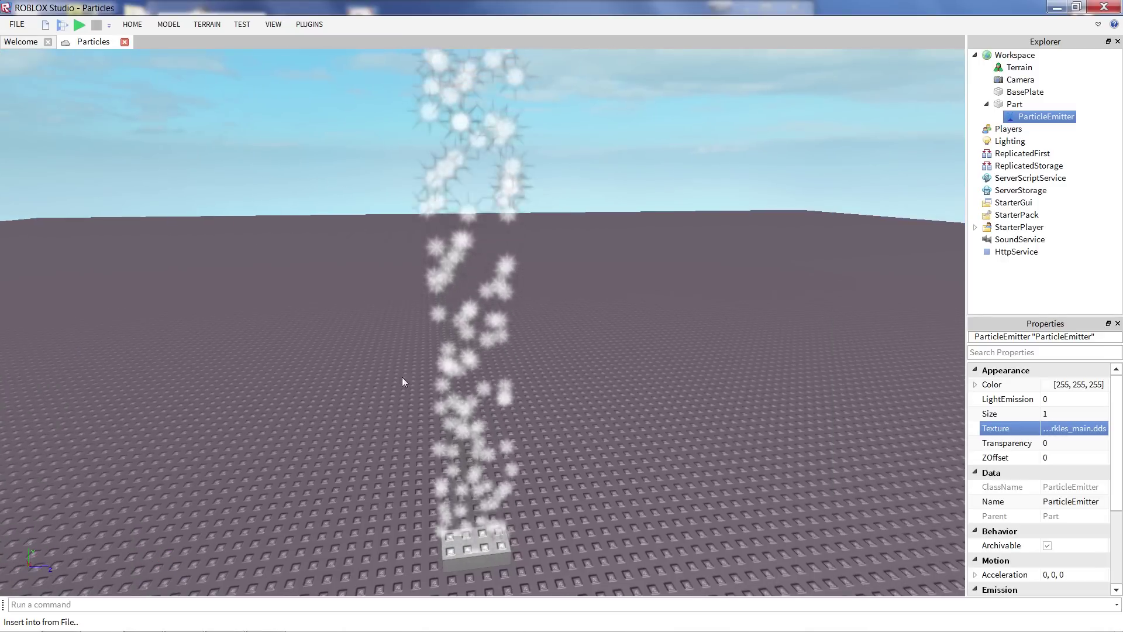
# - Set the ParticleEmitter's minimum and maximum lifetime to 1 and view the shortened particle stream up close
pyautogui.moveTo(378, 422); pyautogui.dragTo(386, 428, button='right')
pyautogui.scroll(-2, 1011, 443)
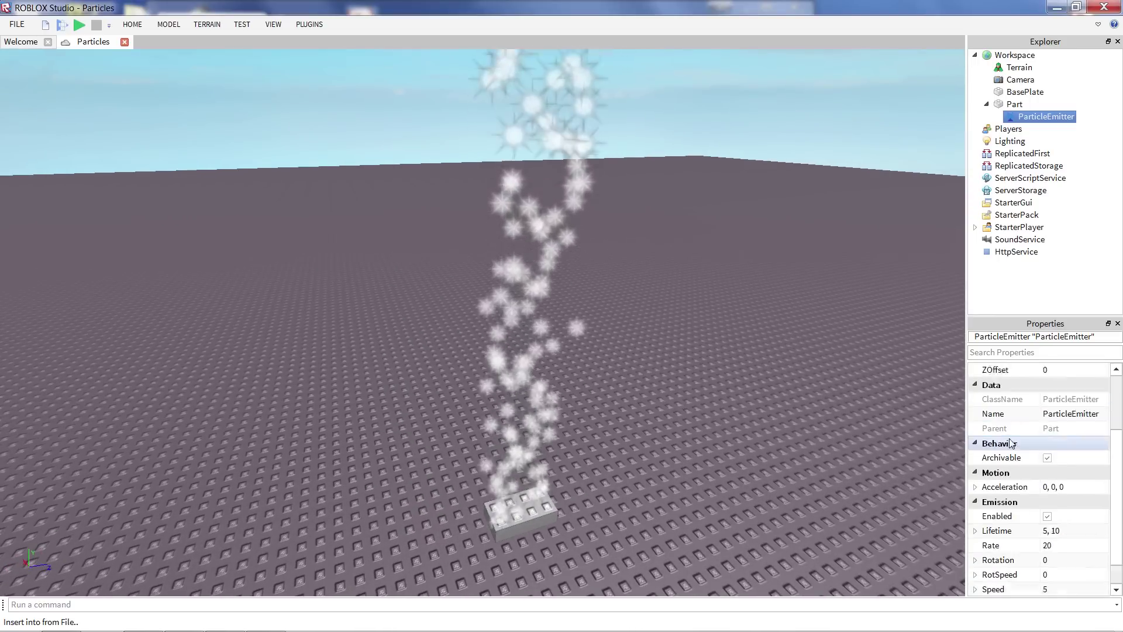
pyautogui.scroll(-2, 1011, 443)
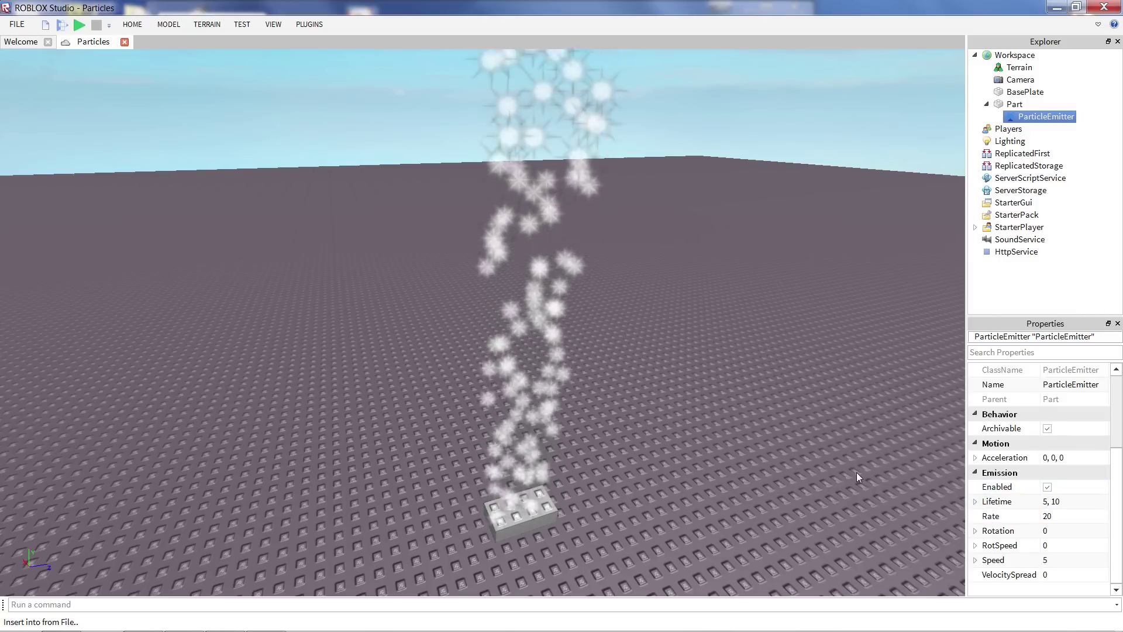
pyautogui.click(977, 503)
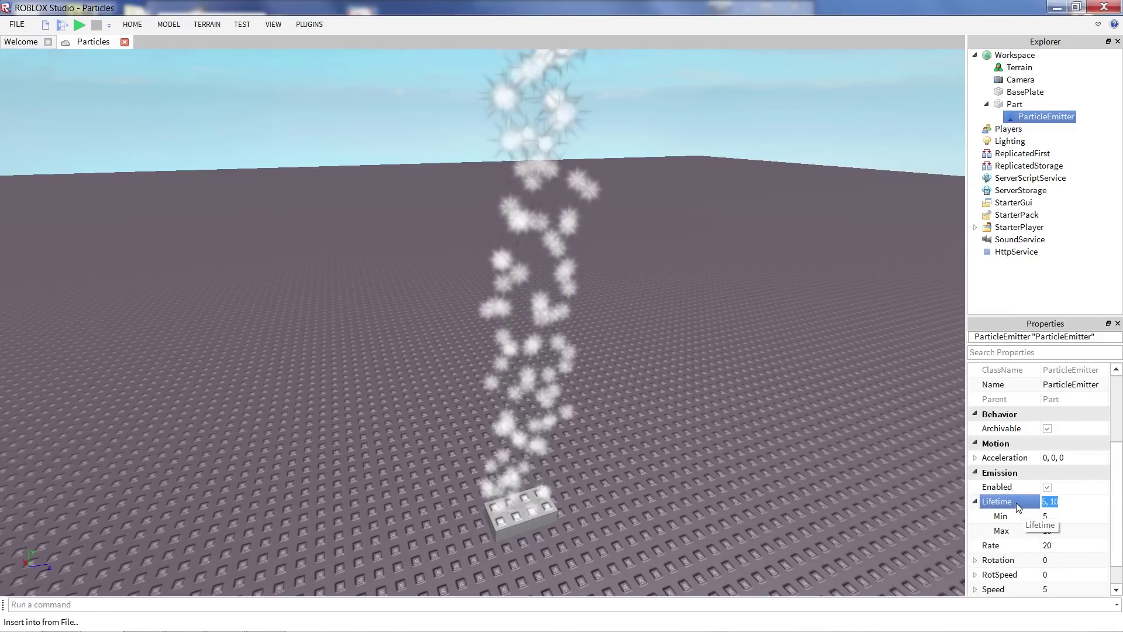
pyautogui.moveTo(799, 449); pyautogui.dragTo(754, 443, button='right')
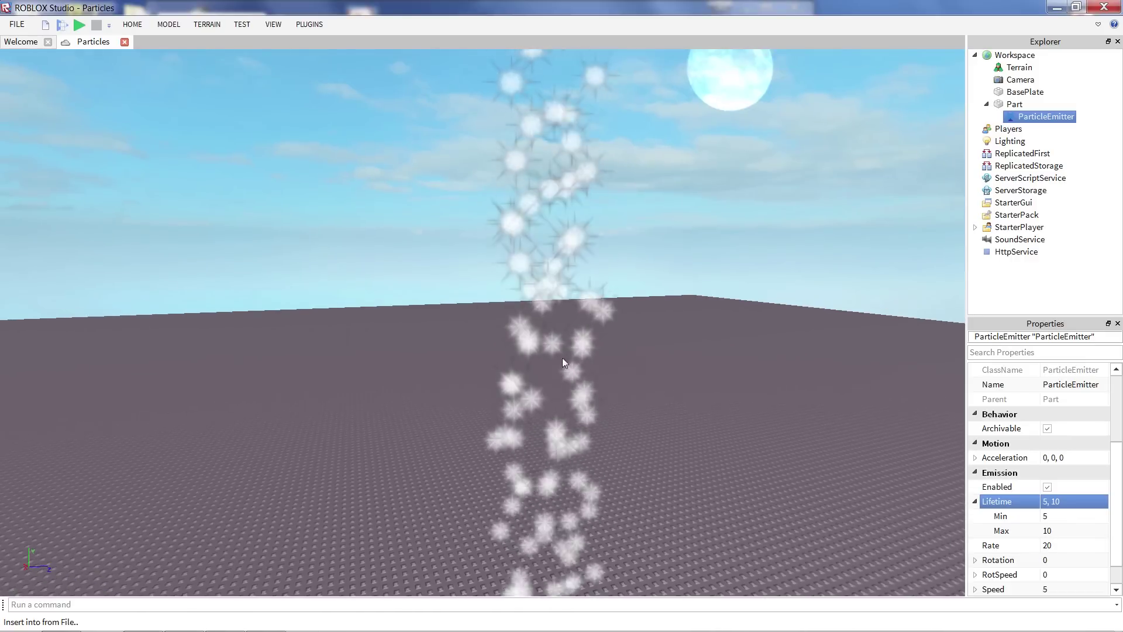
pyautogui.scroll(-3, 679, 490)
pyautogui.moveTo(678, 490); pyautogui.dragTo(679, 492, button='right')
pyautogui.scroll(-3, 679, 492)
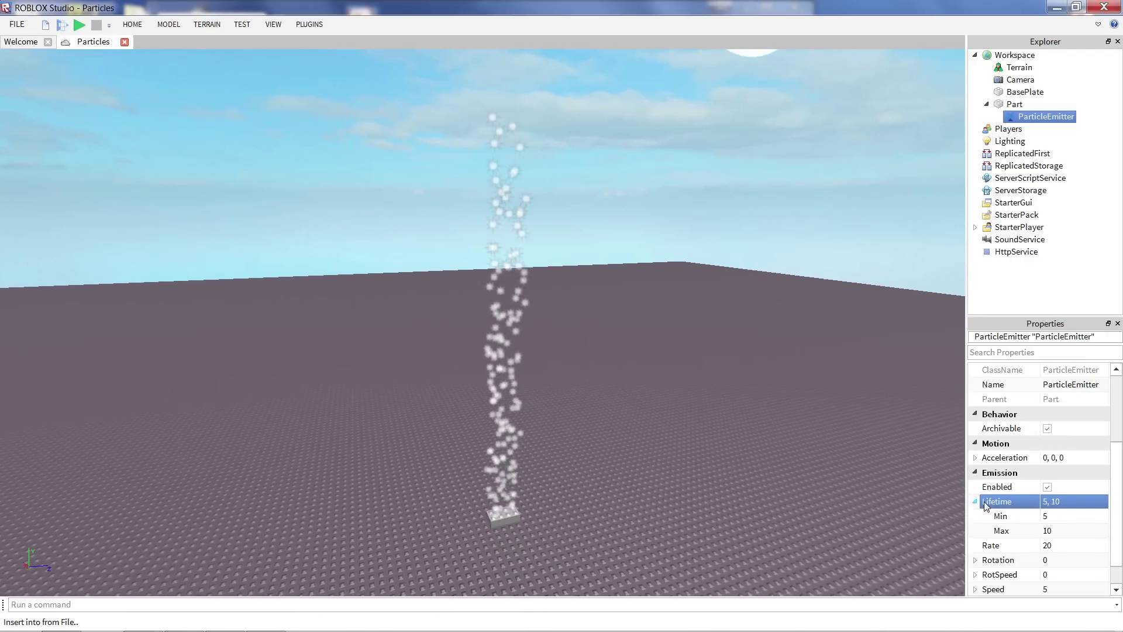
pyautogui.press('e')
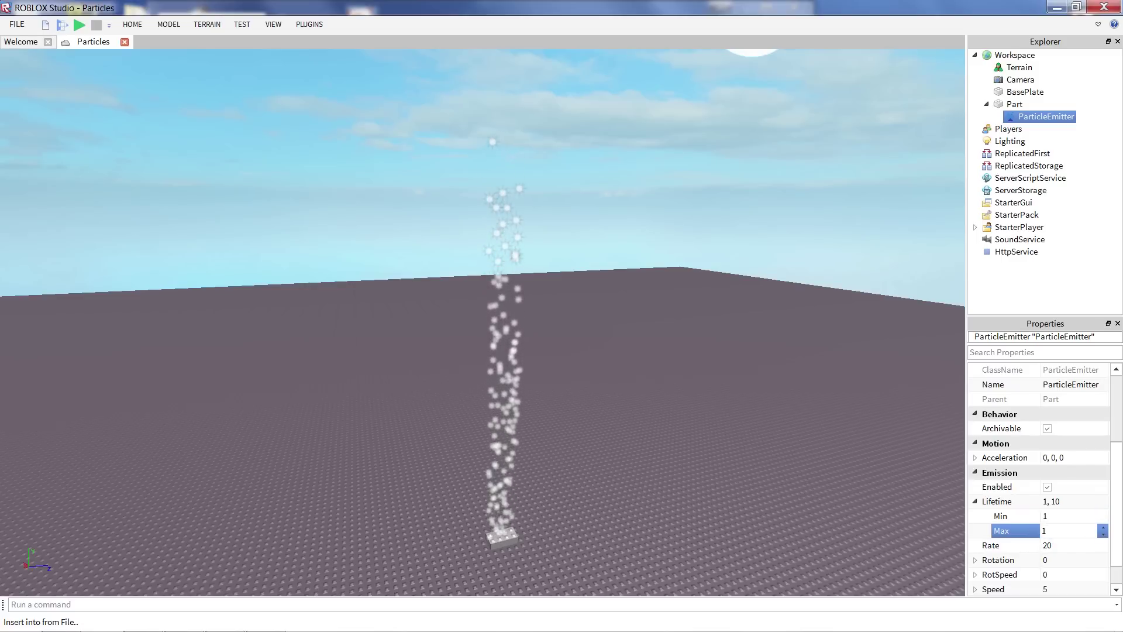
pyautogui.click(783, 486)
pyautogui.press('w')
pyautogui.press('q')
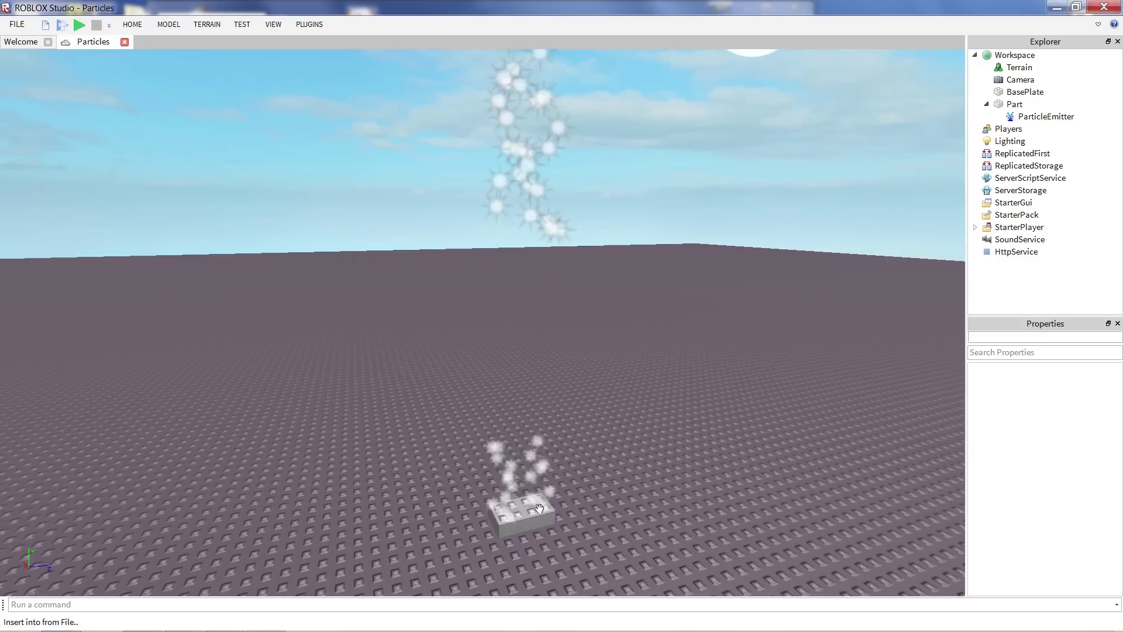
# - Set the ParticleEmitter's lifetime to a minimum of 10 and maximum of 20, and its rate to 500
pyautogui.click(1032, 117)
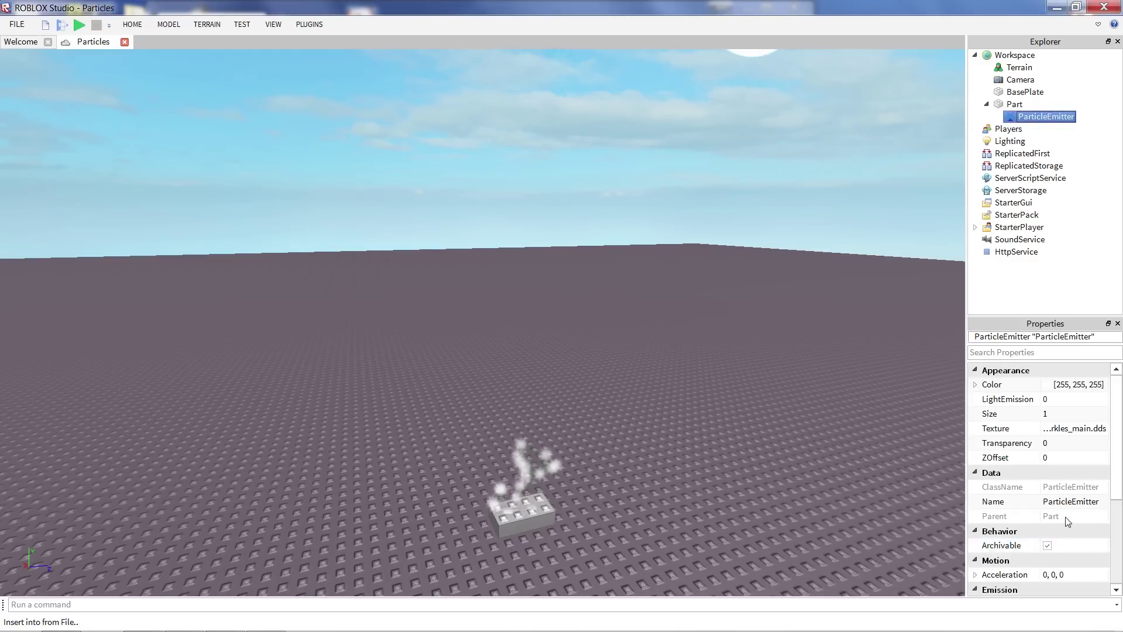
pyautogui.scroll(-3, 1066, 521)
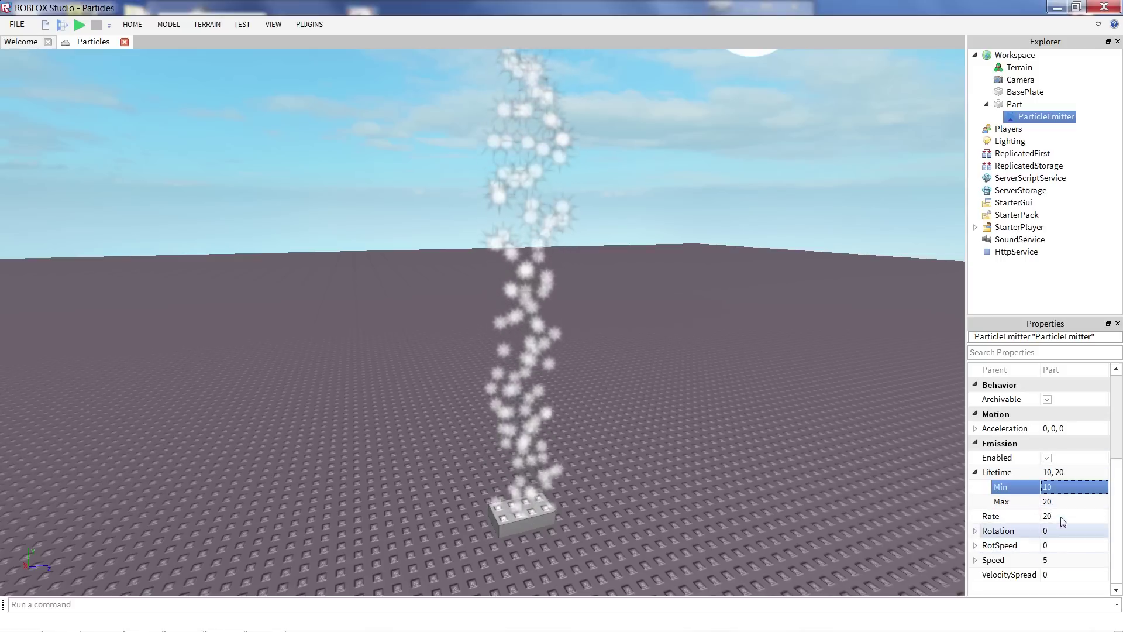
pyautogui.moveTo(788, 419); pyautogui.dragTo(788, 419, button='right')
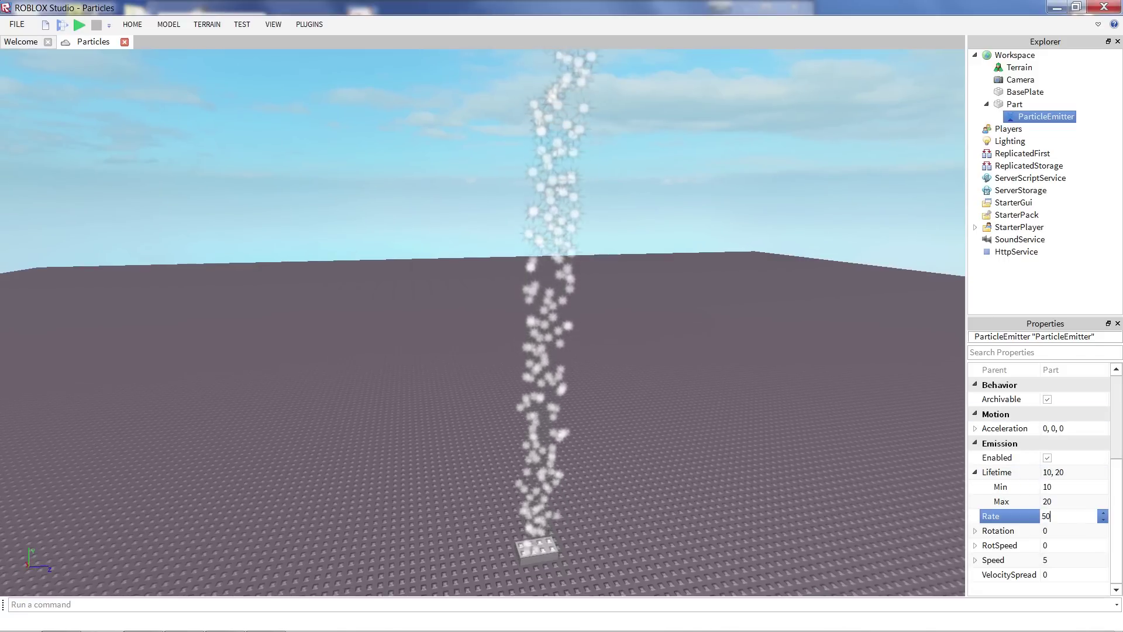
pyautogui.click(1058, 515)
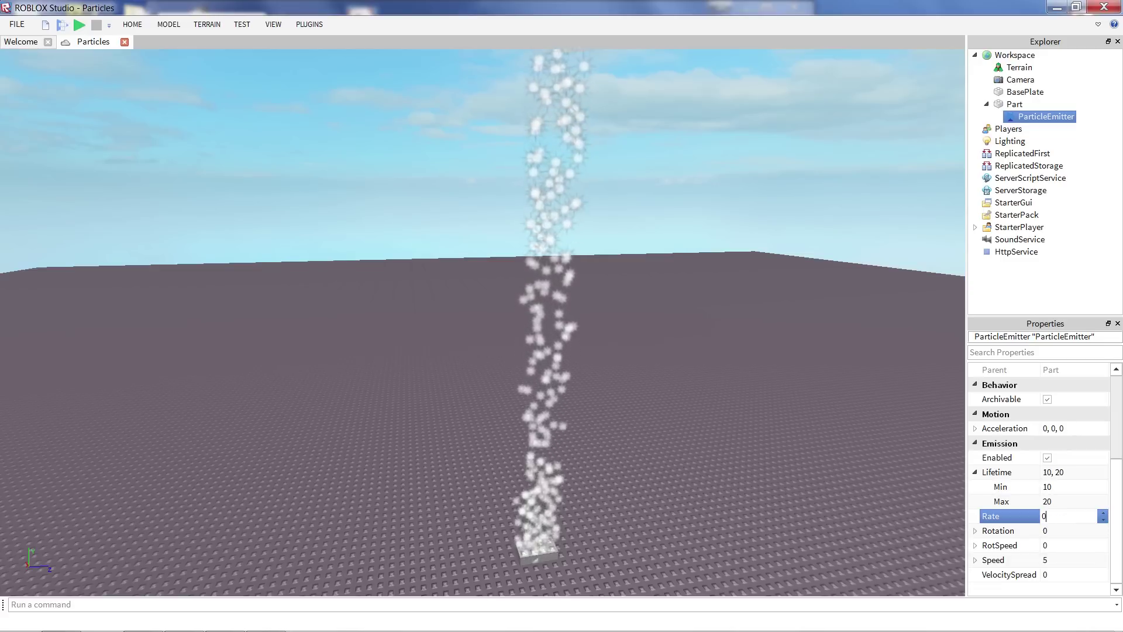
pyautogui.write('500')
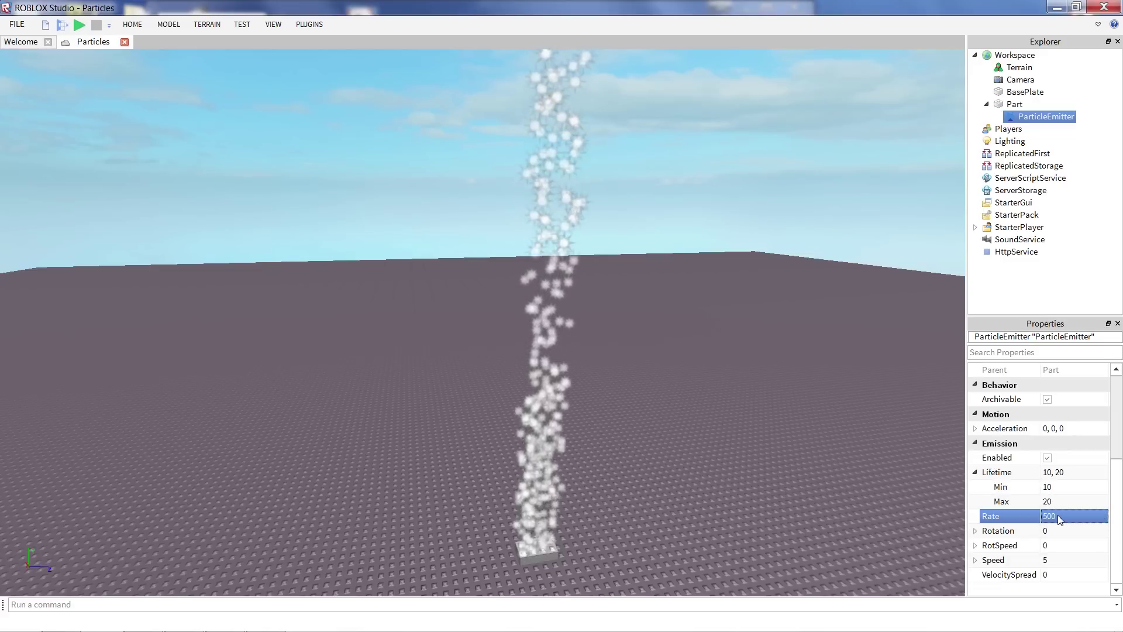
pyautogui.press('Return')
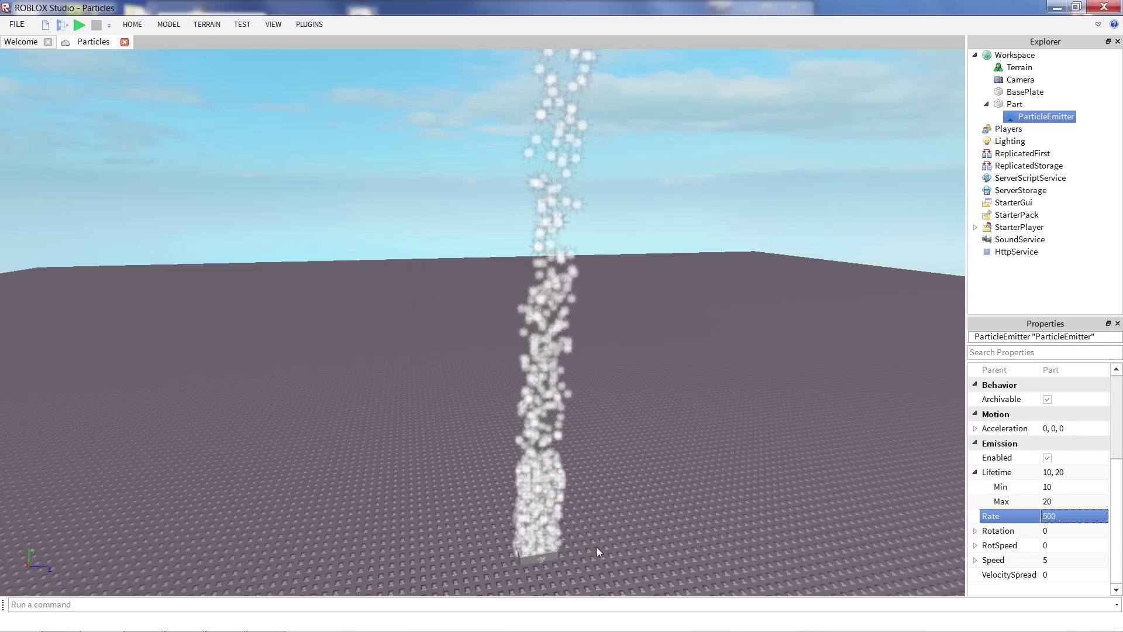
pyautogui.click(610, 529)
pyautogui.press('w')
pyautogui.press('q')
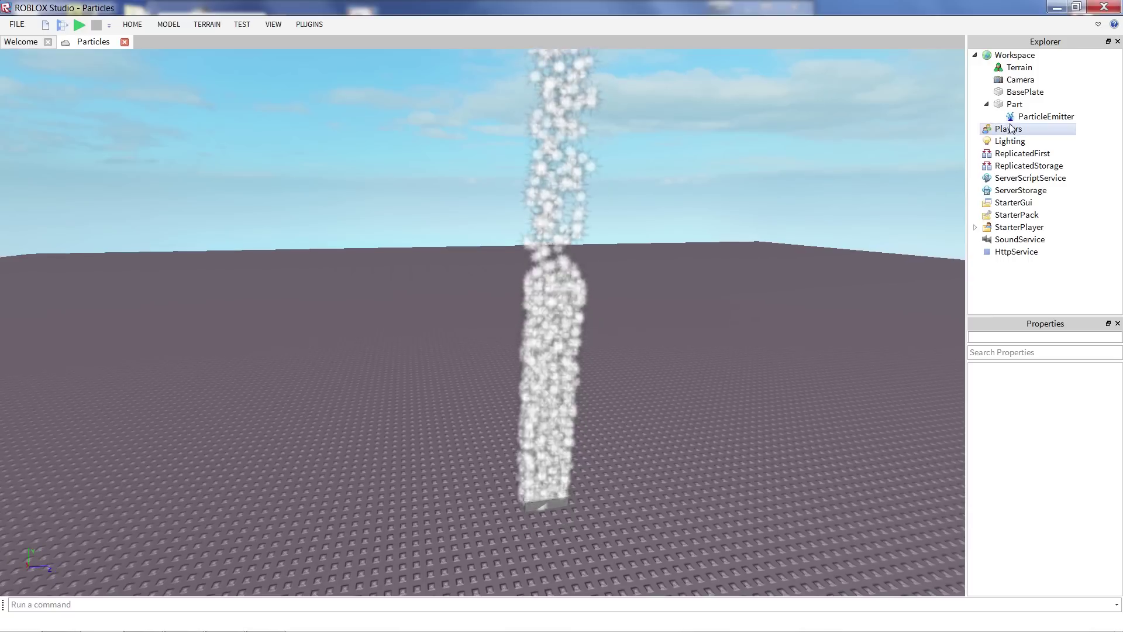
# - Set the ParticleEmitter's speed to 10 and deselect it
pyautogui.click(1018, 118)
pyautogui.scroll(-4, 1060, 480)
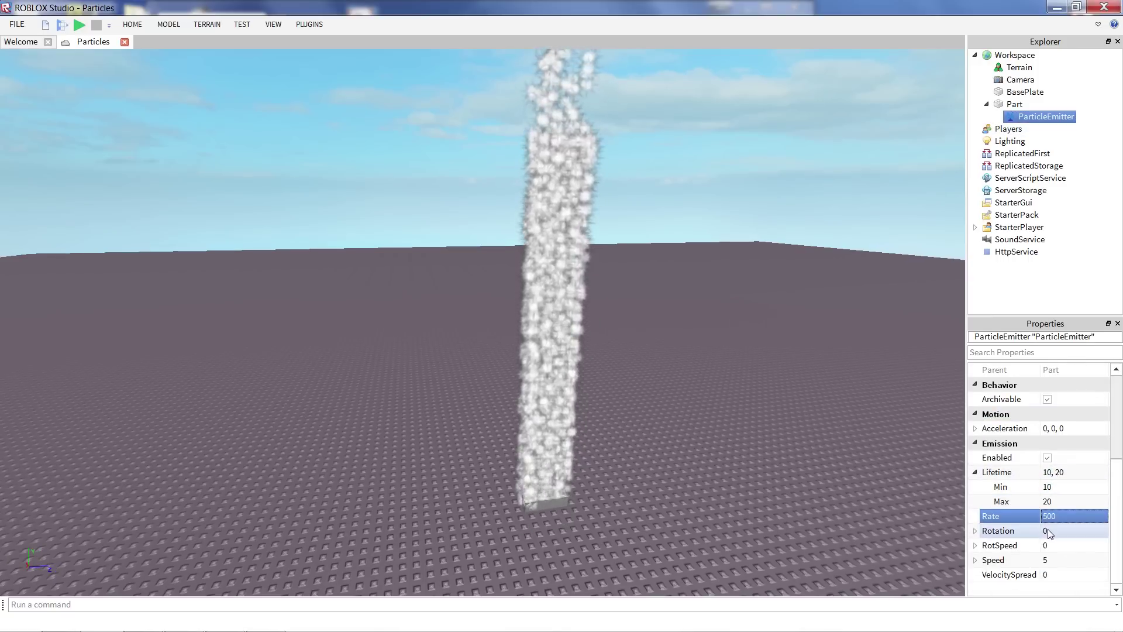
pyautogui.click(1059, 563)
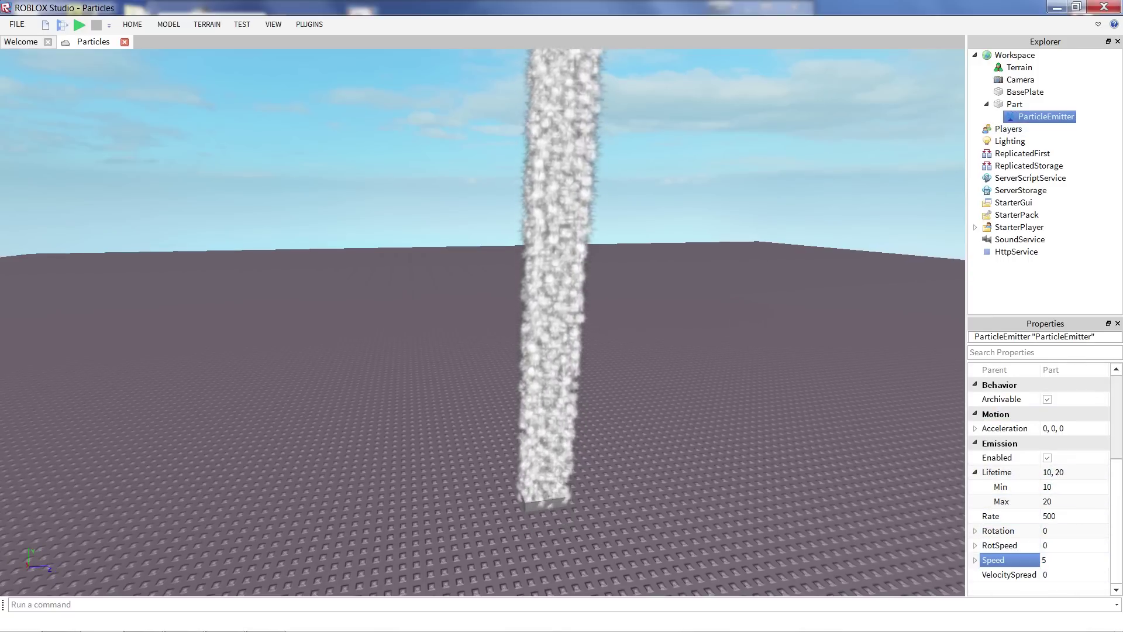
pyautogui.press('BackSpace')
pyautogui.write('10')
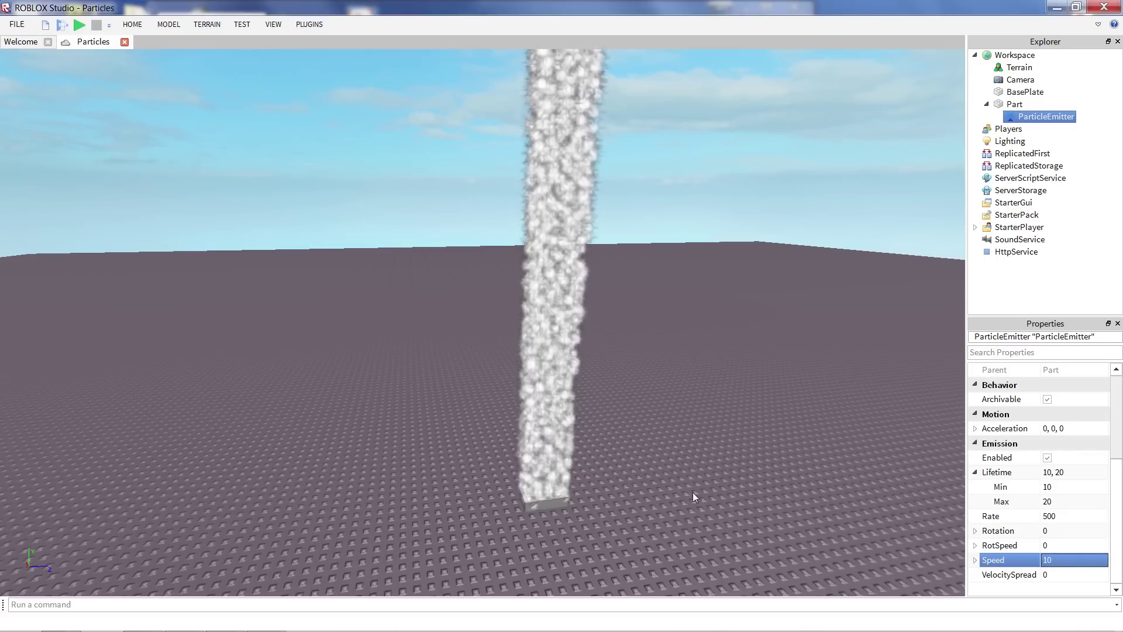
pyautogui.click(669, 447)
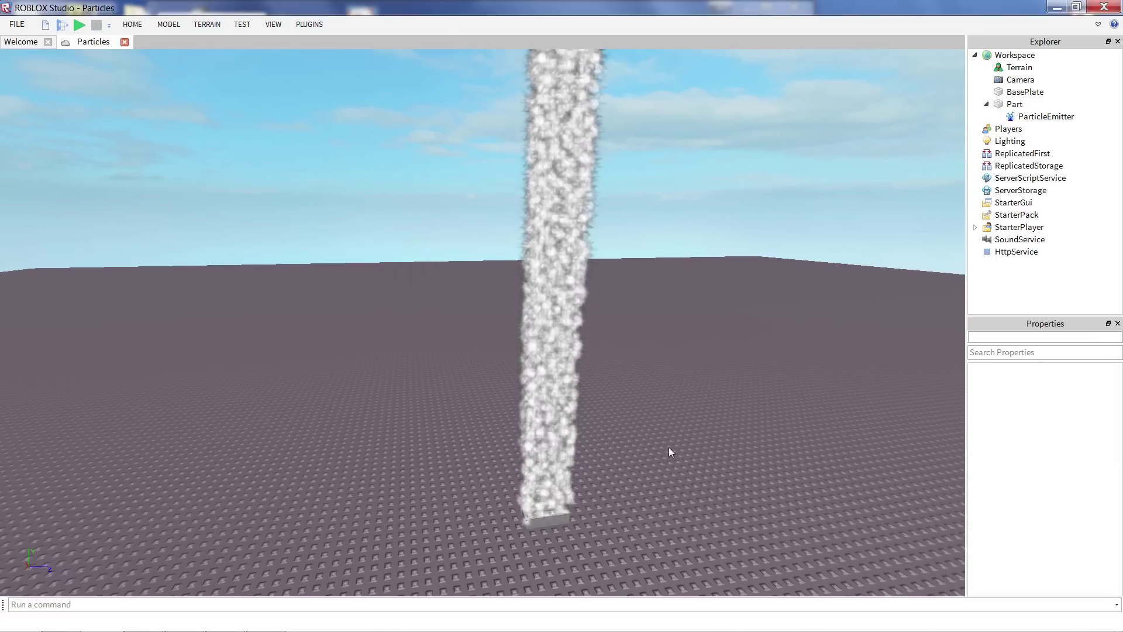
# - Set the ParticleEmitter's velocity spread to 30 and view the emitted cone of particles
pyautogui.click(1036, 116)
pyautogui.scroll(-4, 1019, 532)
pyautogui.click(1059, 575)
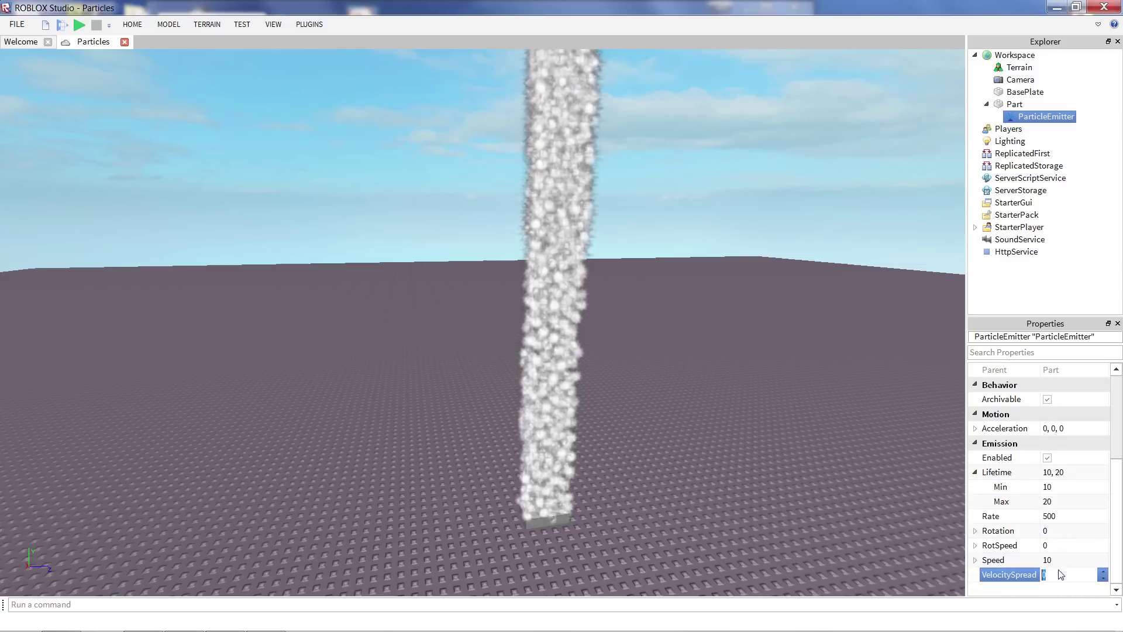
pyautogui.write('30')
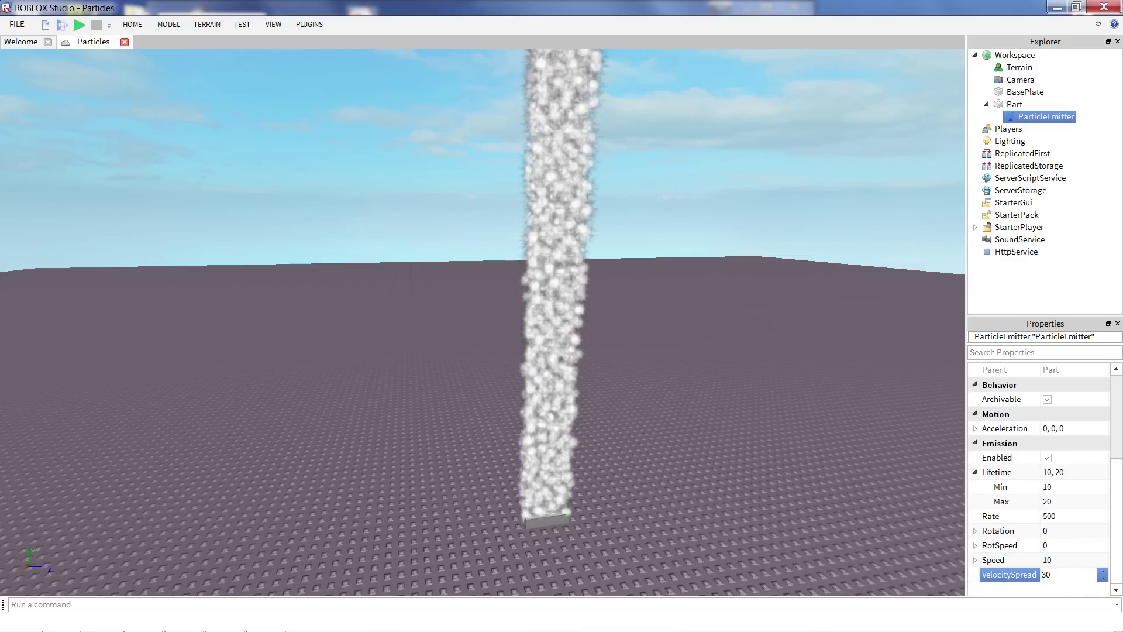
pyautogui.press('Return')
pyautogui.moveTo(742, 464); pyautogui.dragTo(742, 463, button='right')
pyautogui.press('q')
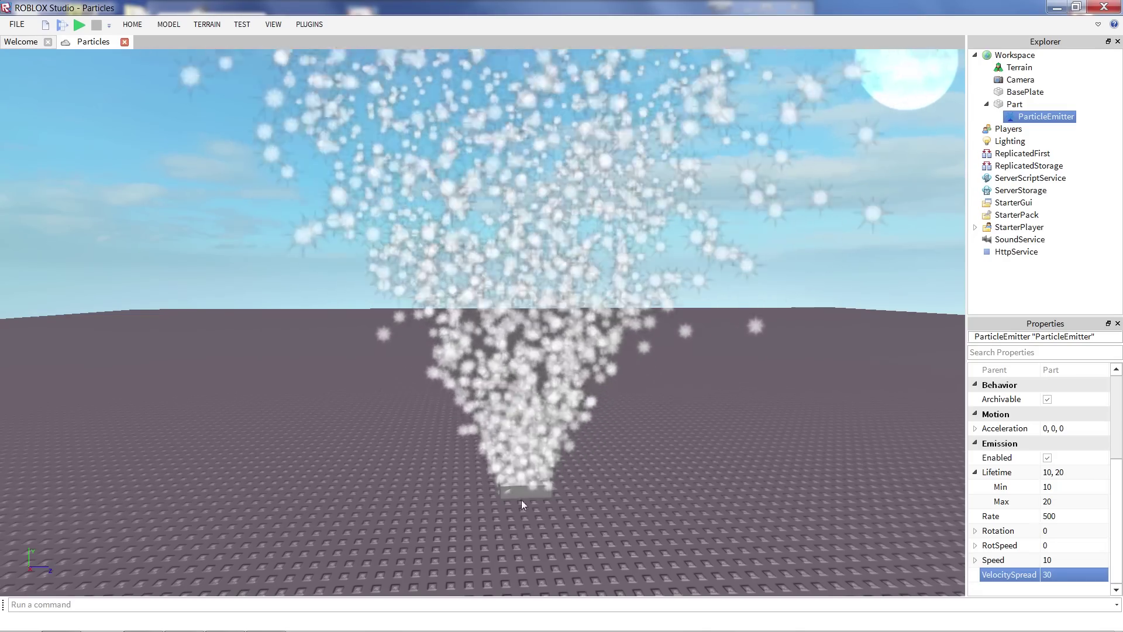
# - Set the ParticleEmitter's velocity spread to 90 and raise the part to a height of about 20.5
pyautogui.click(1049, 576)
pyautogui.write('90')
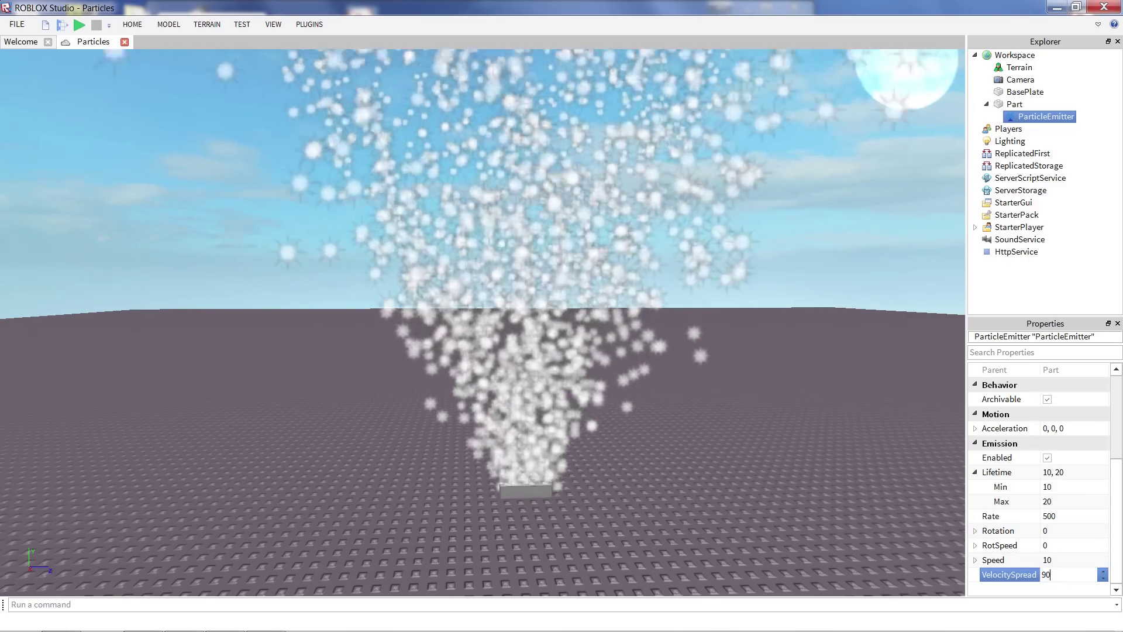
pyautogui.press('Return')
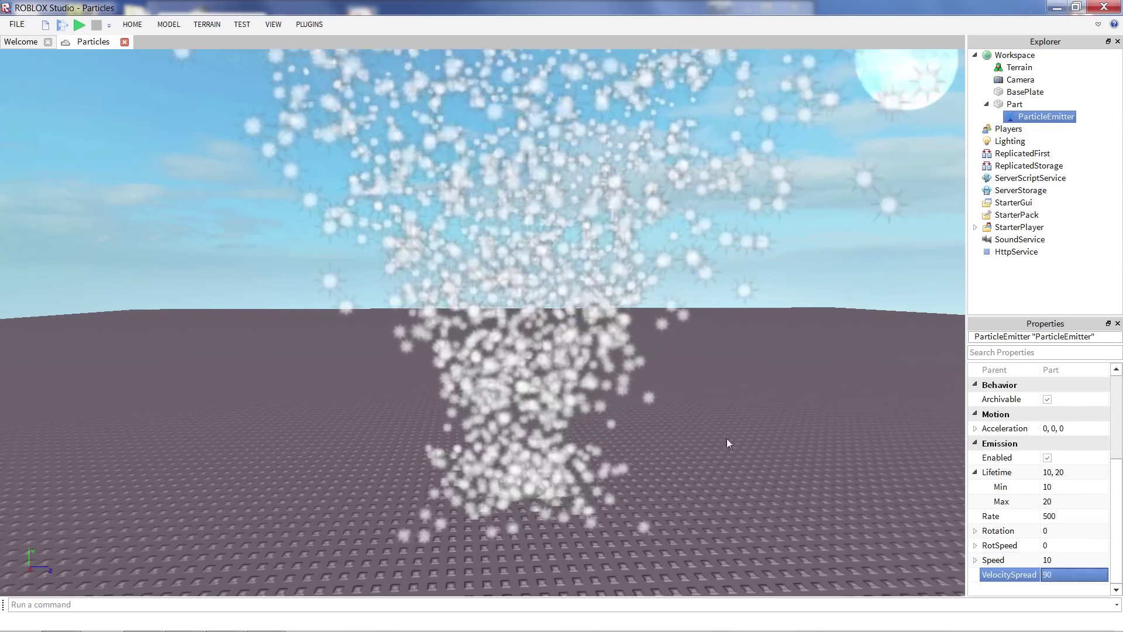
pyautogui.click(519, 482)
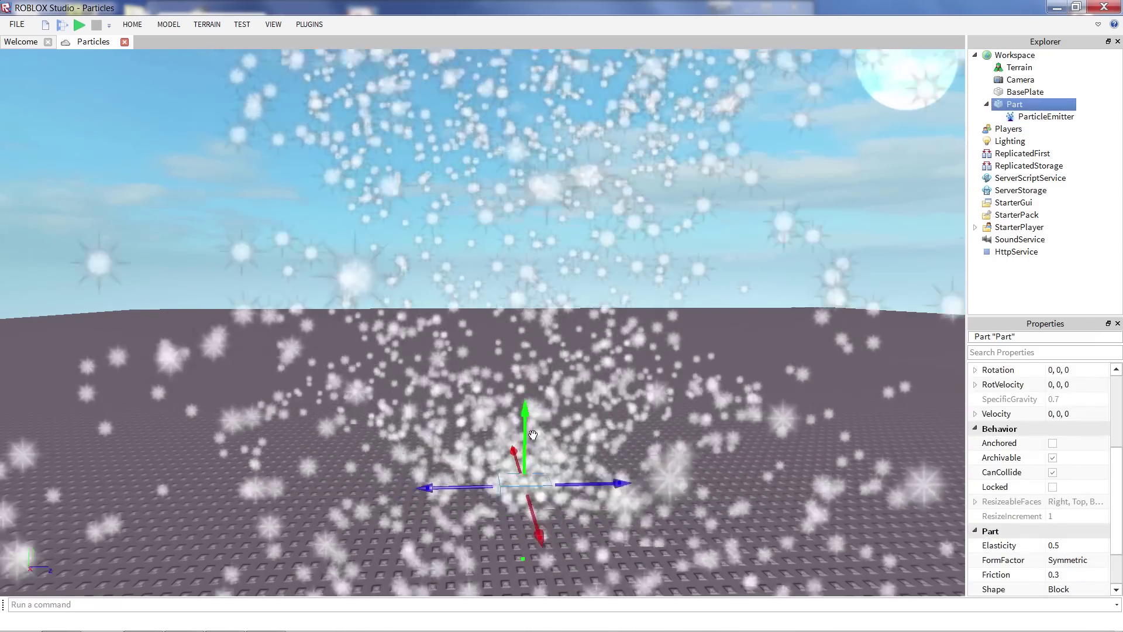
pyautogui.moveTo(524, 411); pyautogui.dragTo(492, 144)
# - Set the ParticleEmitter's velocity spread to 180 and view the particles around the raised part from another angle
pyautogui.click(1042, 117)
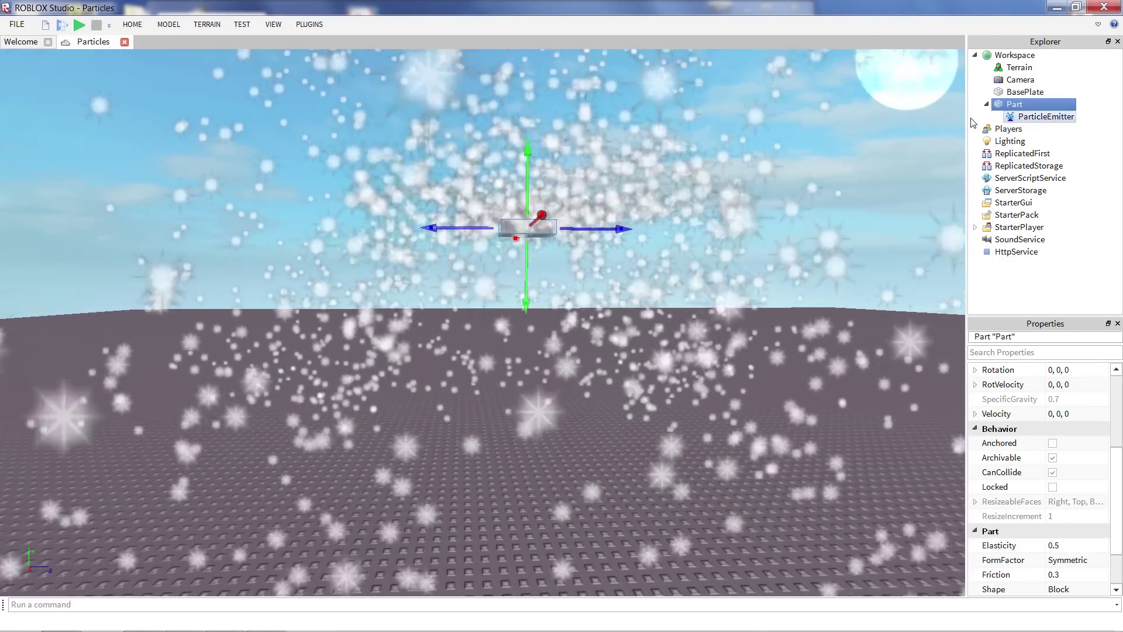
pyautogui.click(1071, 574)
pyautogui.write('180')
pyautogui.press('Return')
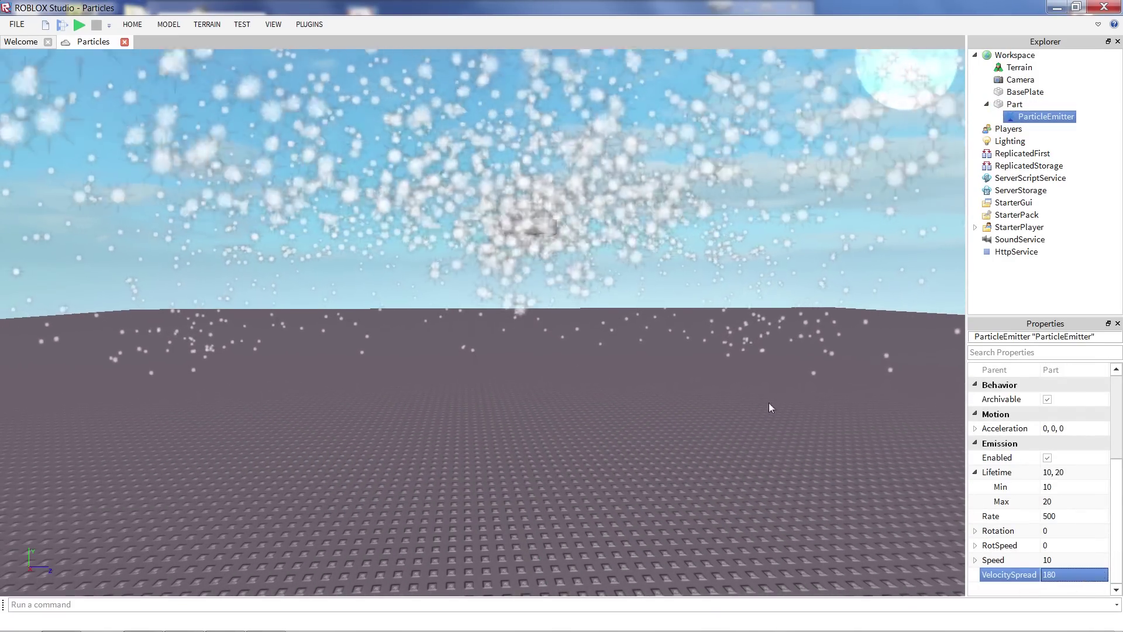
pyautogui.click(665, 359)
pyautogui.moveTo(664, 360); pyautogui.dragTo(623, 357, button='right')
pyautogui.press('a')
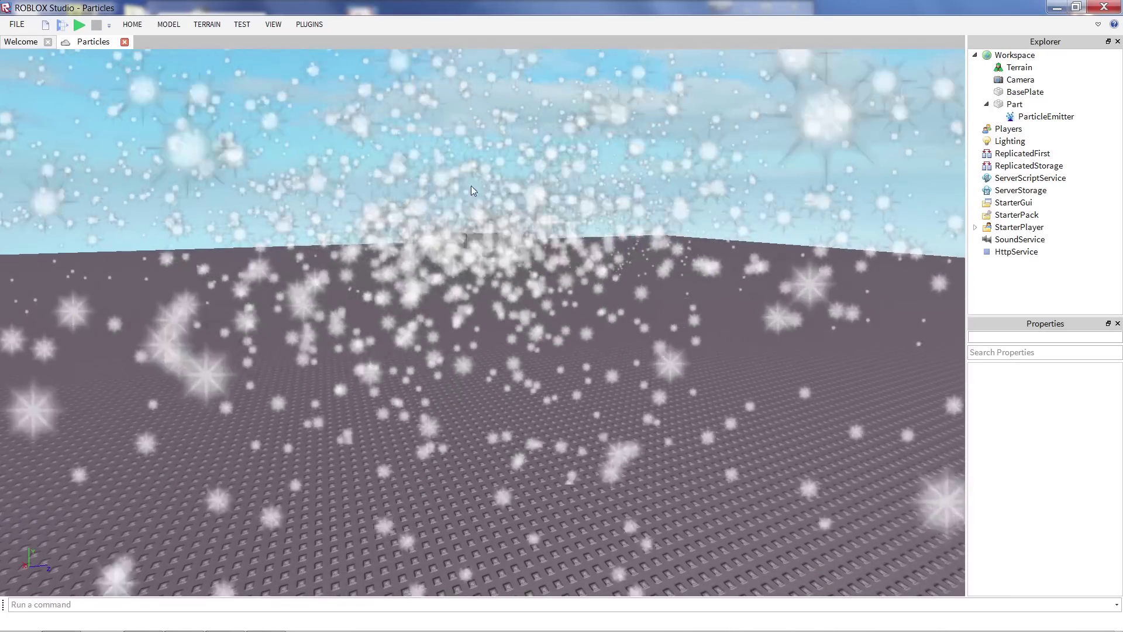
# - Lower the part straight down onto the baseplate to a height of 0.5 and deselect it
pyautogui.click(515, 243)
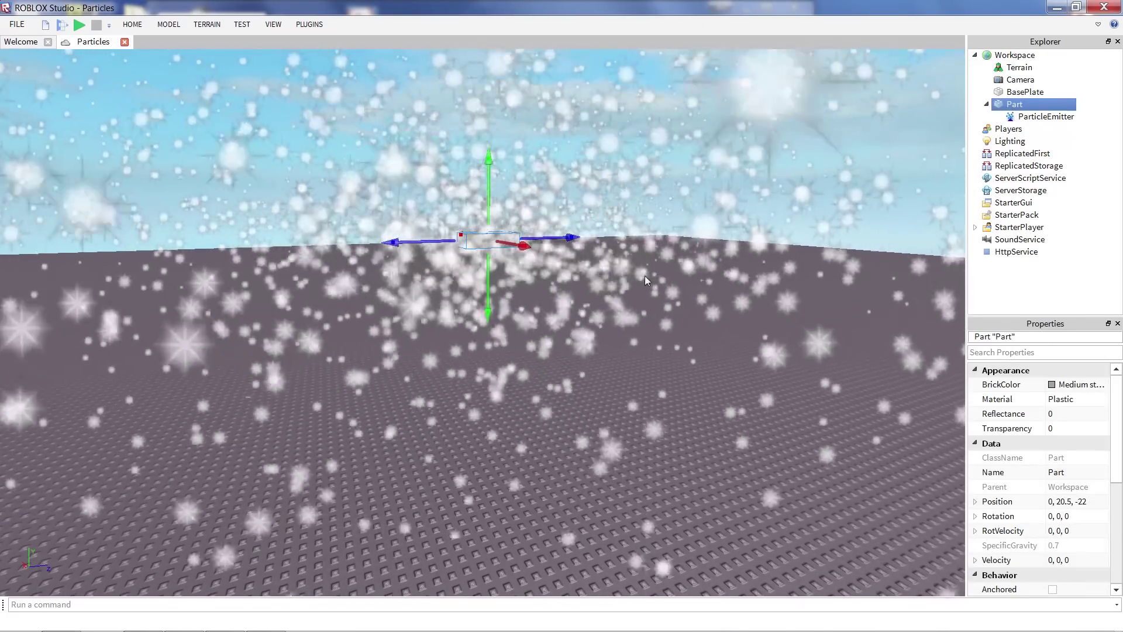
pyautogui.moveTo(489, 158); pyautogui.dragTo(489, 406)
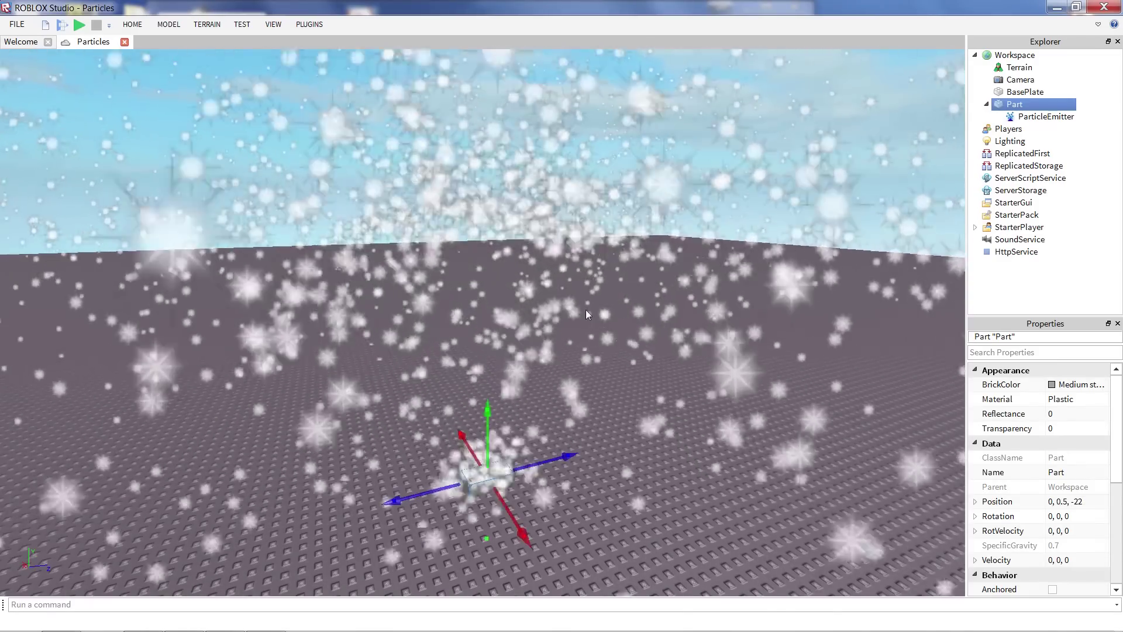
pyautogui.click(652, 416)
# - Undo the velocity spread changes on the ParticleEmitter and view the part with nothing selected
pyautogui.moveTo(652, 415); pyautogui.dragTo(473, 462, button='right')
pyautogui.click(446, 391)
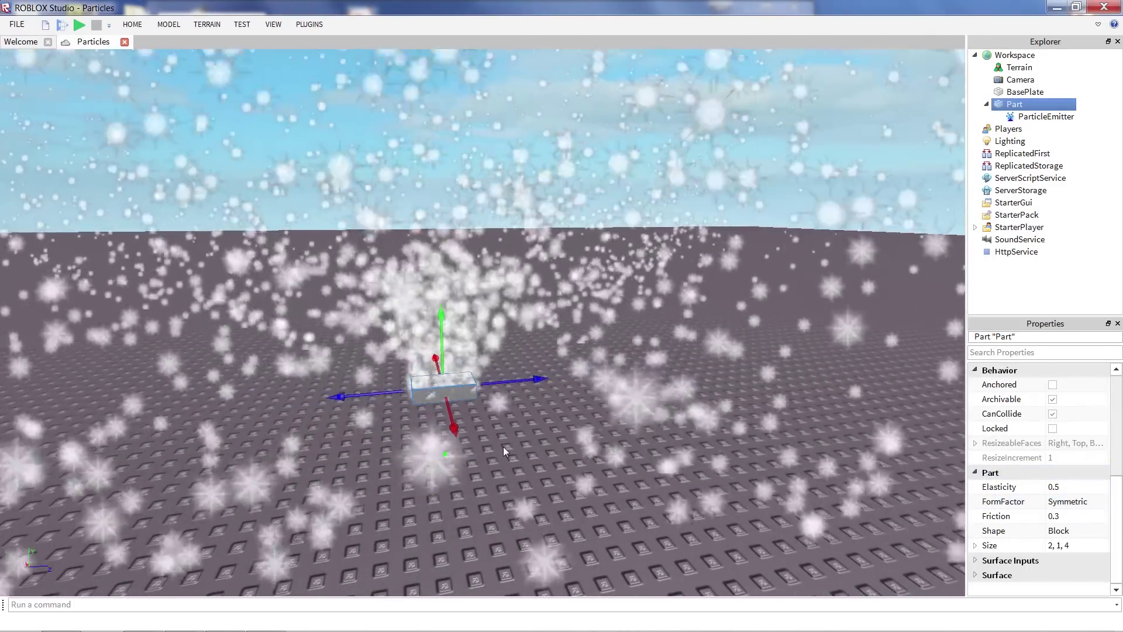
pyautogui.click(505, 446)
pyautogui.press('s')
pyautogui.press('a')
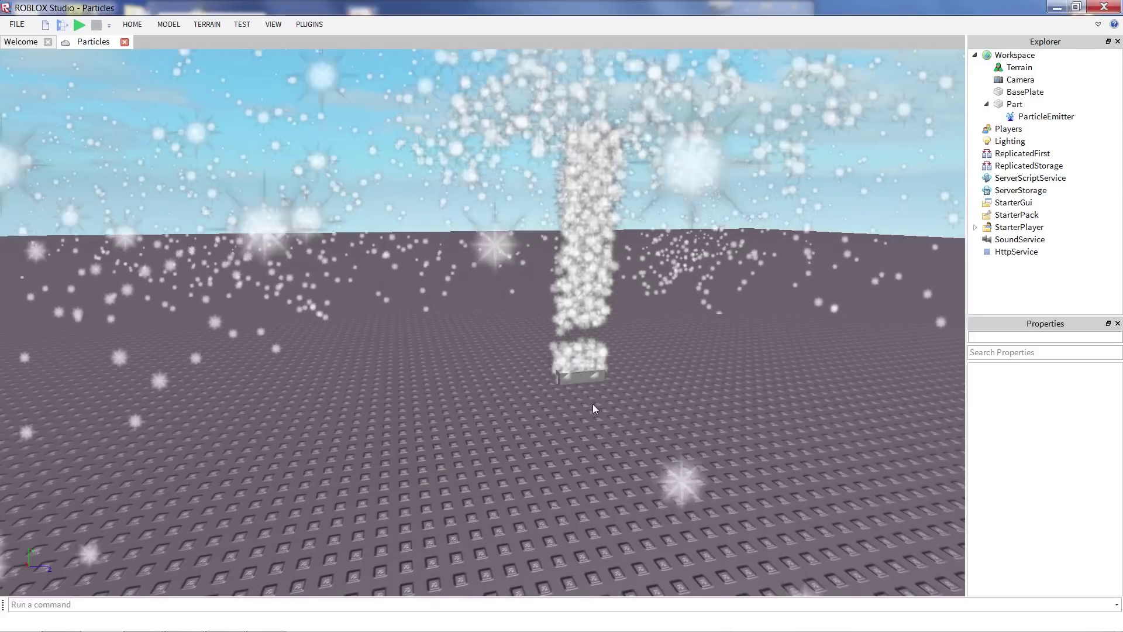
# - Select the ParticleEmitter and set the start value of its colour to dark red (170, 0, 0)
pyautogui.click(1047, 117)
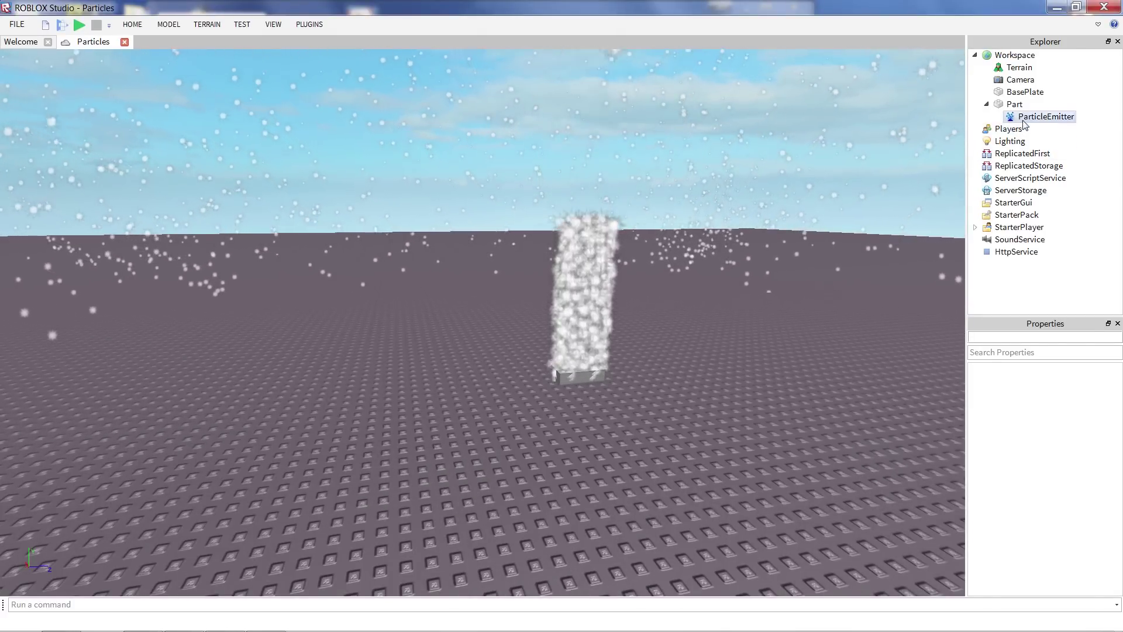
pyautogui.scroll(-3, 1035, 484)
pyautogui.click(1030, 574)
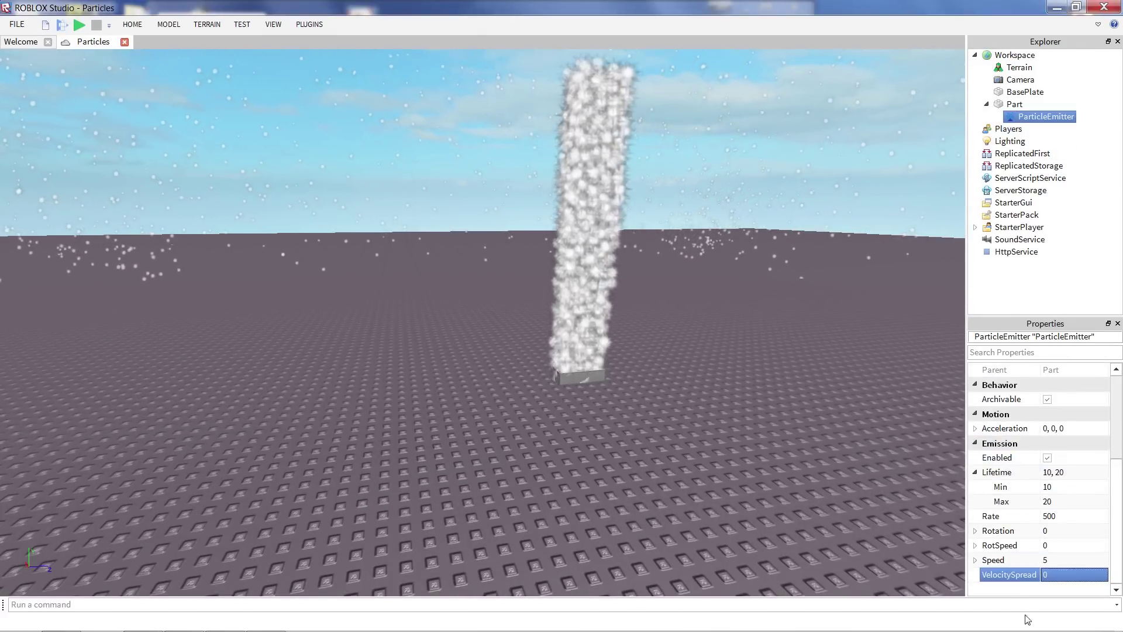
pyautogui.scroll(3, 1031, 514)
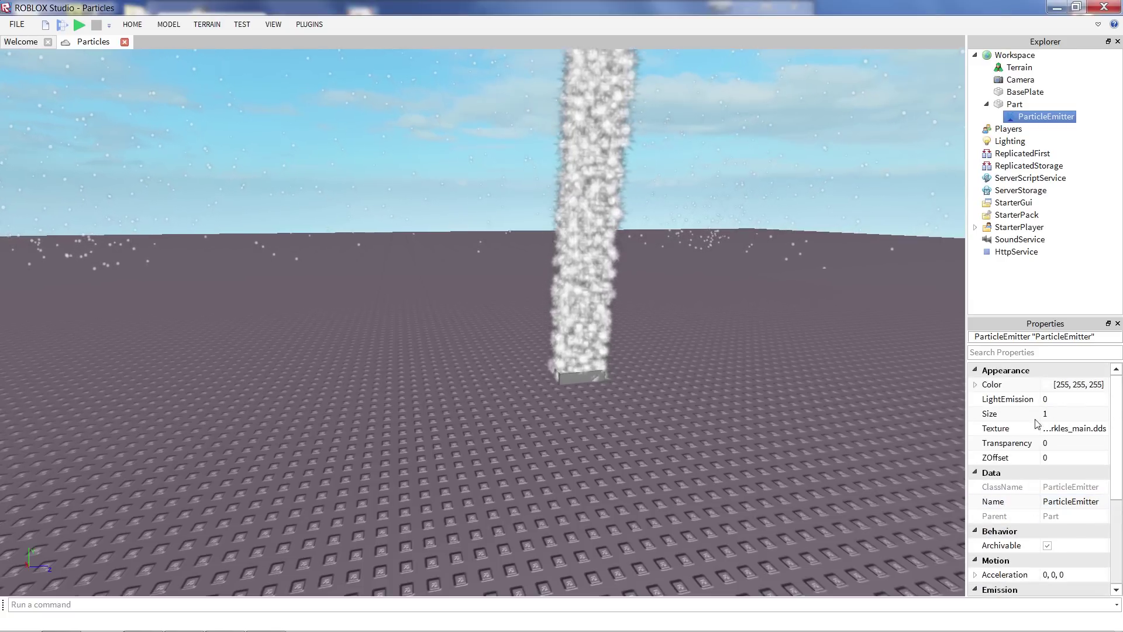
pyautogui.moveTo(743, 383); pyautogui.dragTo(721, 408, button='right')
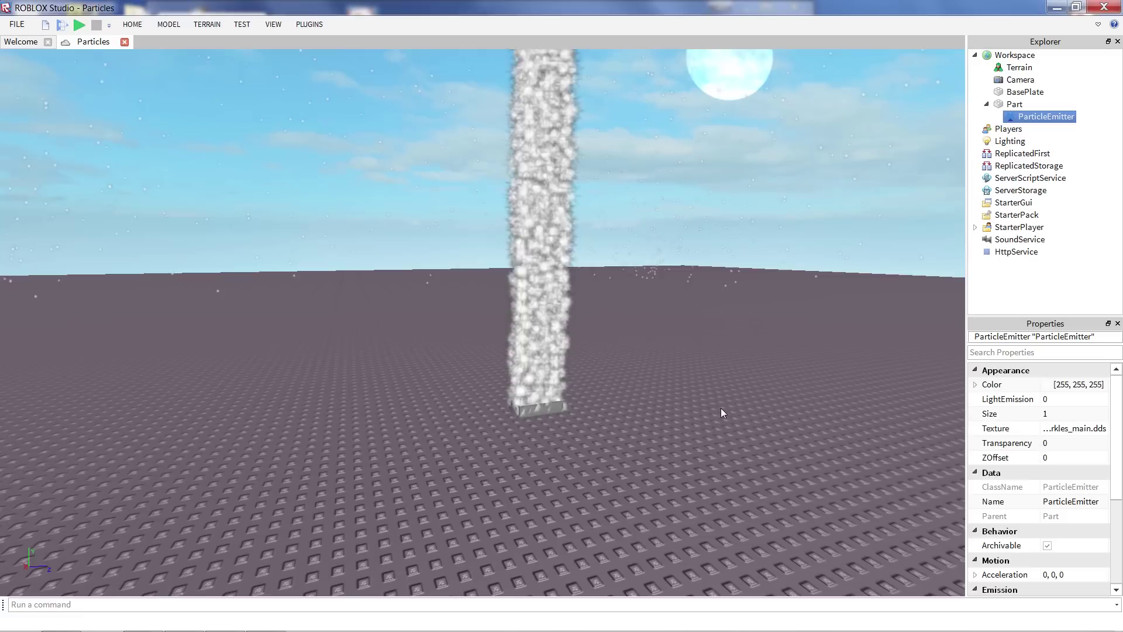
pyautogui.scroll(2, 468, 308)
pyautogui.click(1035, 385)
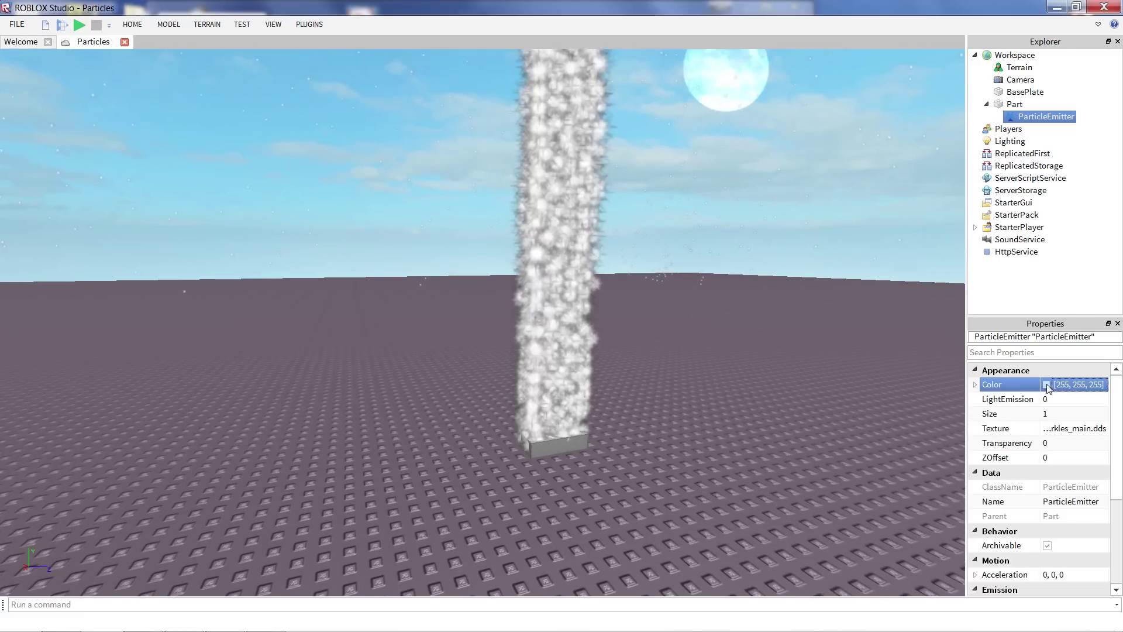
pyautogui.click(976, 385)
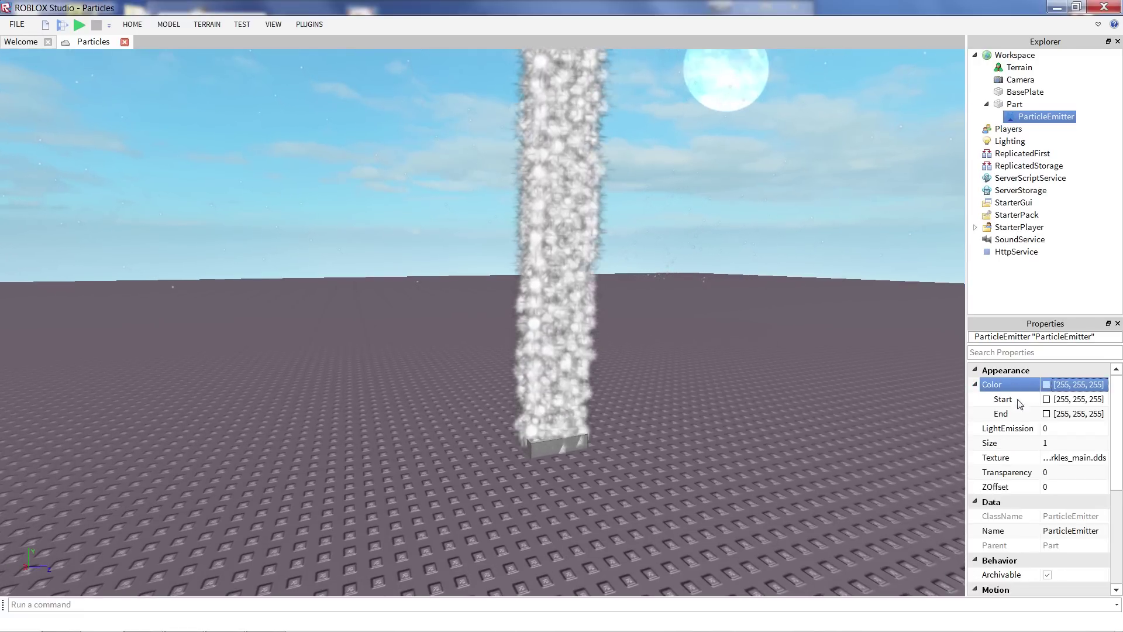
pyautogui.click(1046, 398)
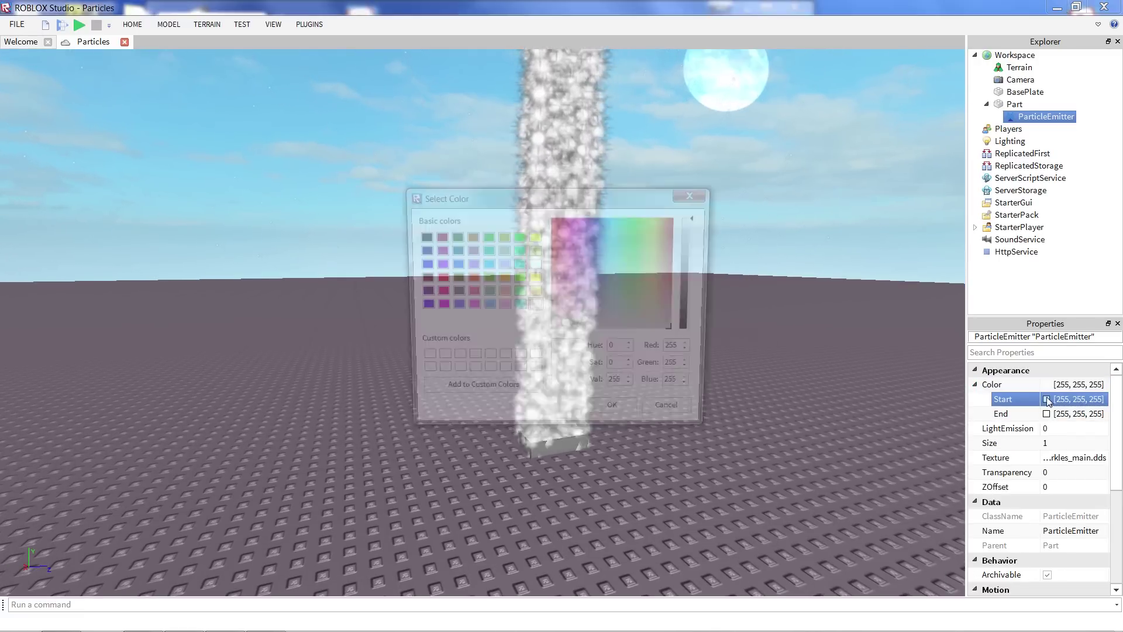
pyautogui.click(442, 235)
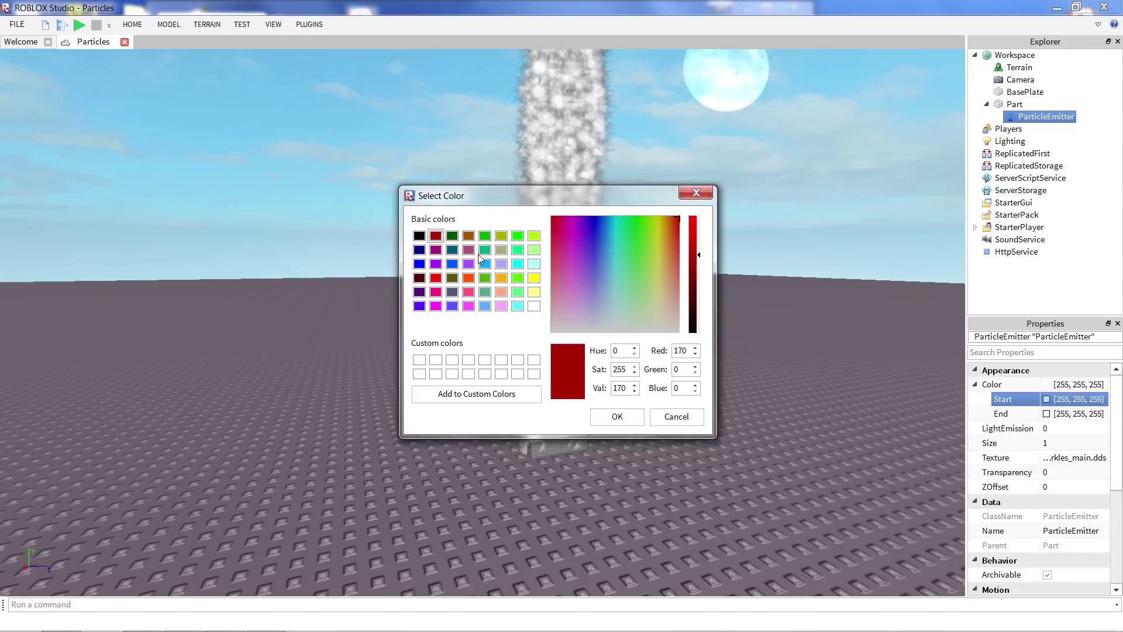
pyautogui.click(619, 416)
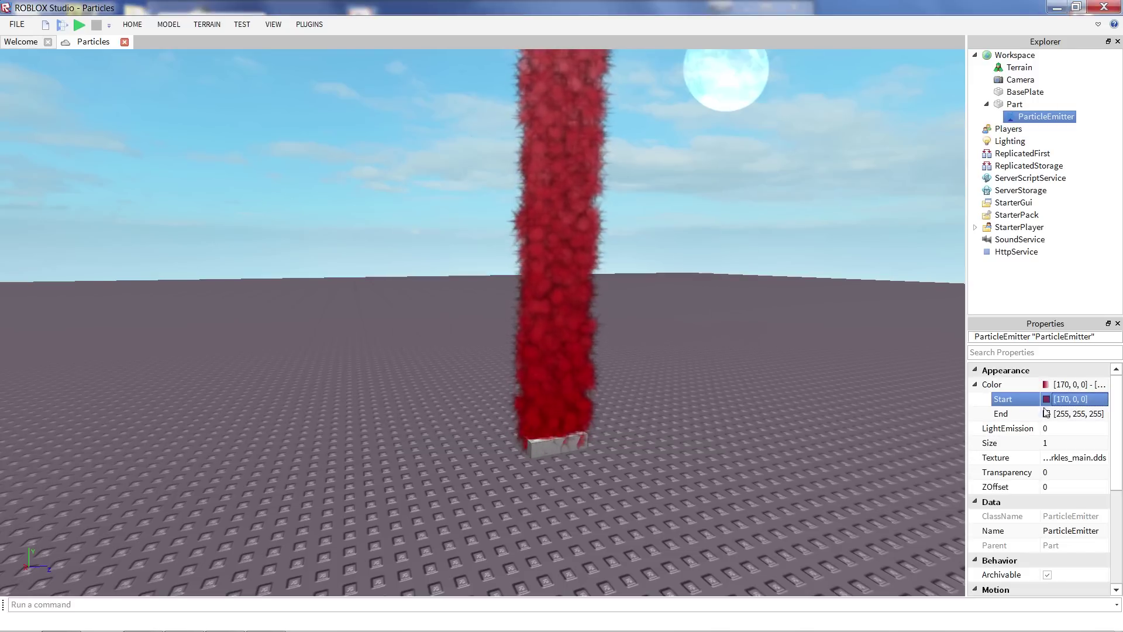
# - Set the end value of the ParticleEmitter's colour to bright green (85, 255, 0) and view the particle column down to its base
pyautogui.click(993, 415)
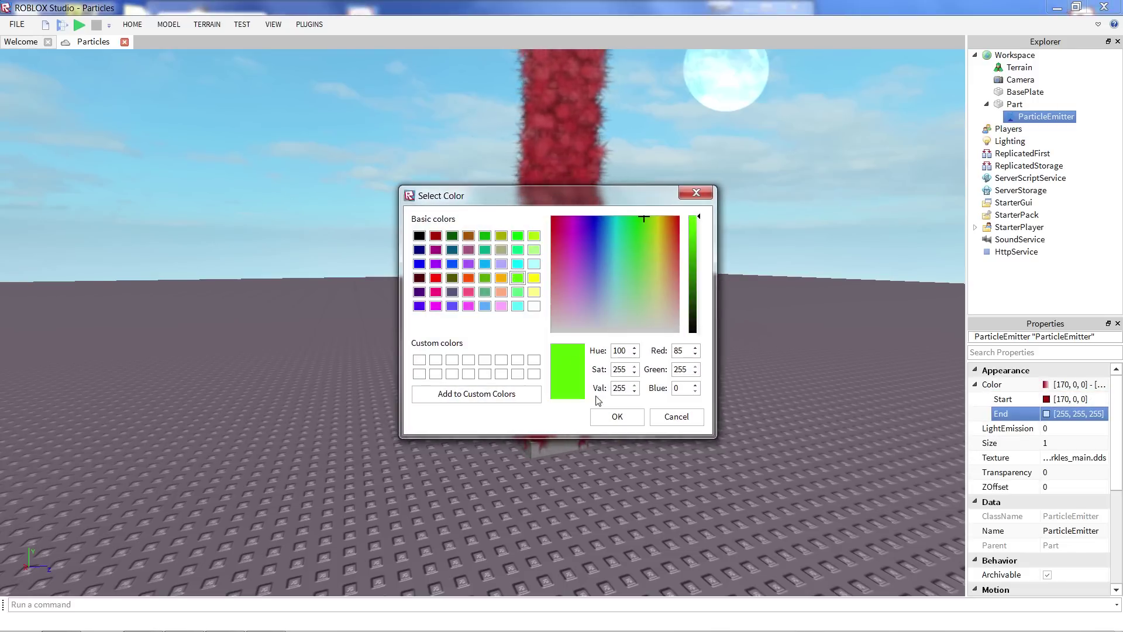
pyautogui.click(610, 418)
pyautogui.moveTo(640, 453); pyautogui.dragTo(502, 363, button='right')
pyautogui.scroll(3, 634, 340)
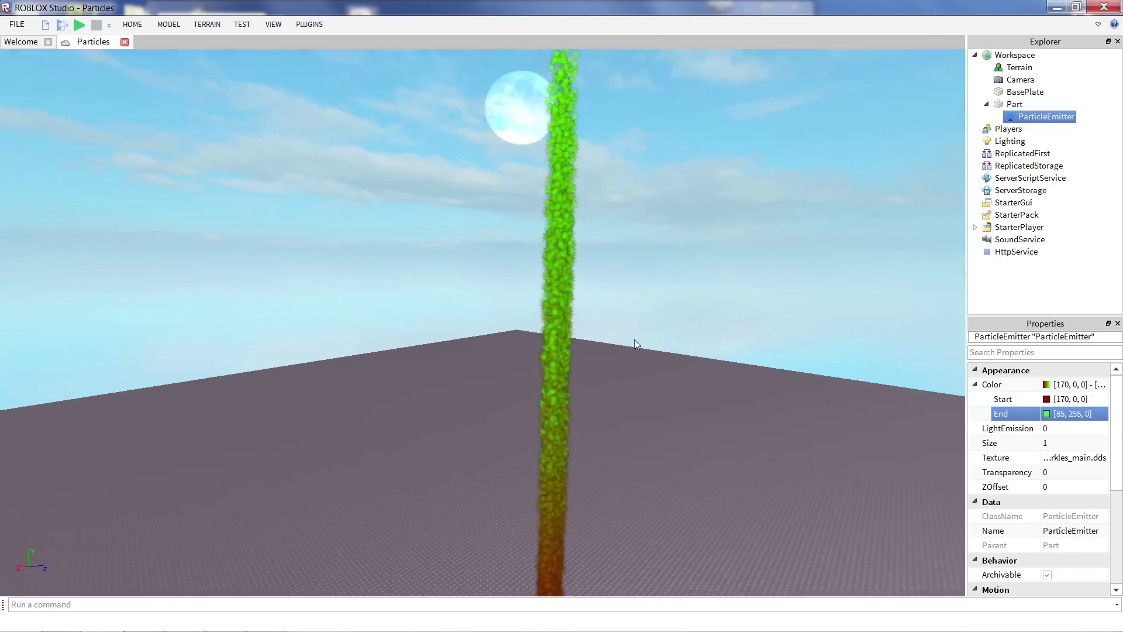
pyautogui.moveTo(634, 340); pyautogui.dragTo(634, 342, button='right')
pyautogui.scroll(-2, 644, 227)
pyautogui.moveTo(644, 227); pyautogui.dragTo(635, 256, button='right')
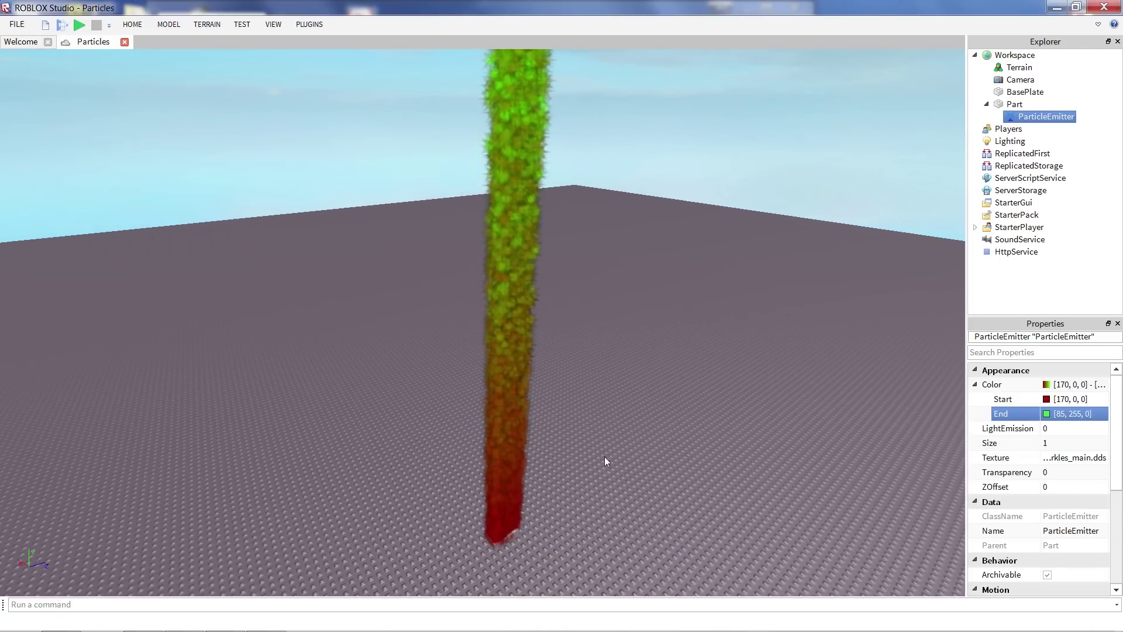
# - Try the r image as the ParticleEmitter's texture and undo that texture change
pyautogui.click(1060, 459)
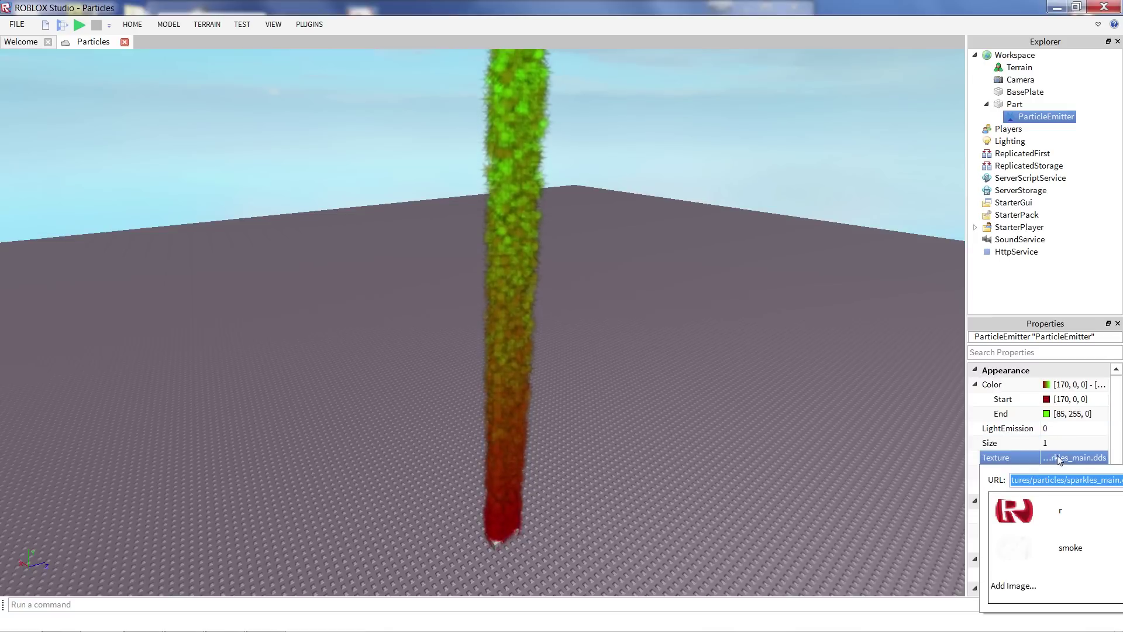
pyautogui.click(1046, 522)
pyautogui.press('e')
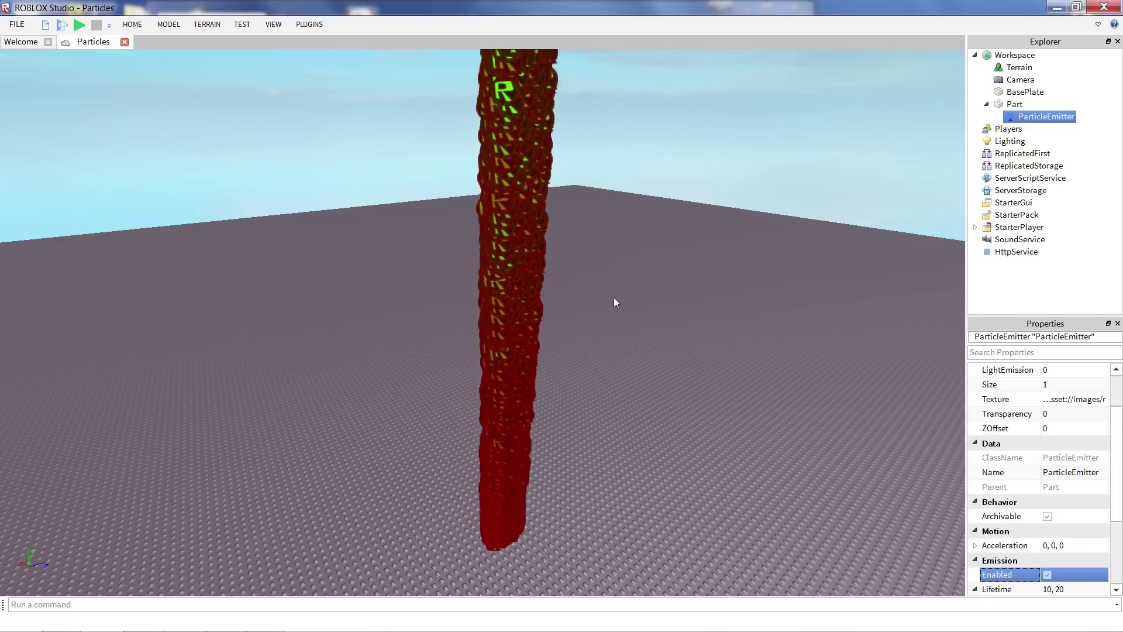
pyautogui.moveTo(613, 298); pyautogui.dragTo(648, 234, button='right')
pyautogui.hotkey('ctrl', 'z')
# - Examine the red-to-green particle column above the part from closer up with nothing selected
pyautogui.click(680, 259)
pyautogui.press('a')
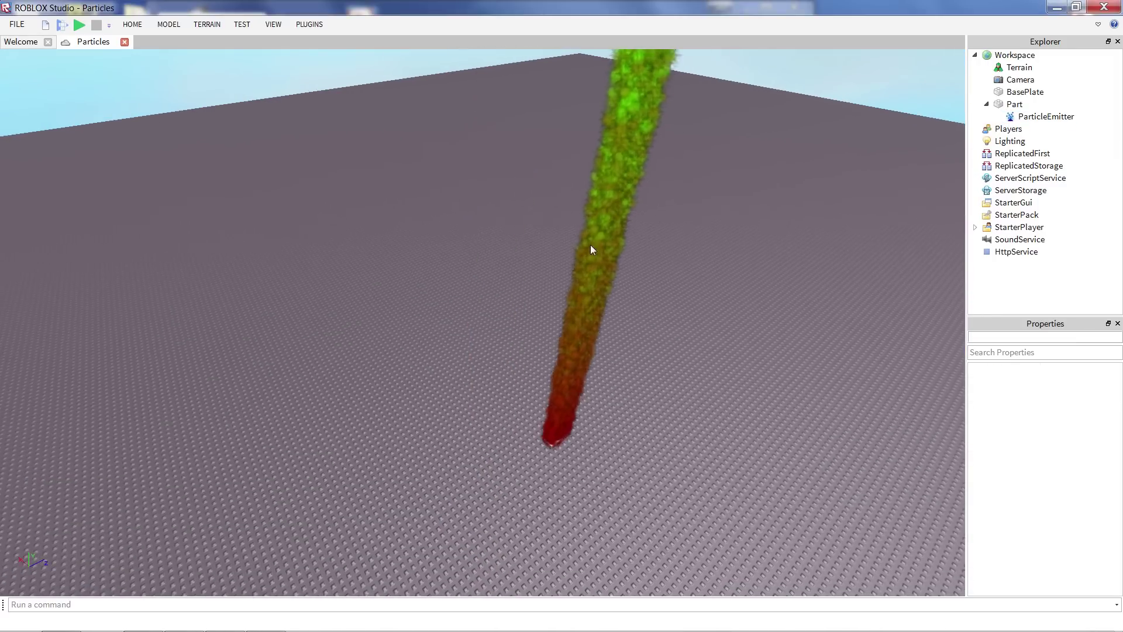
pyautogui.press('e')
pyautogui.press('d')
pyautogui.click(1008, 129)
pyautogui.click(1046, 117)
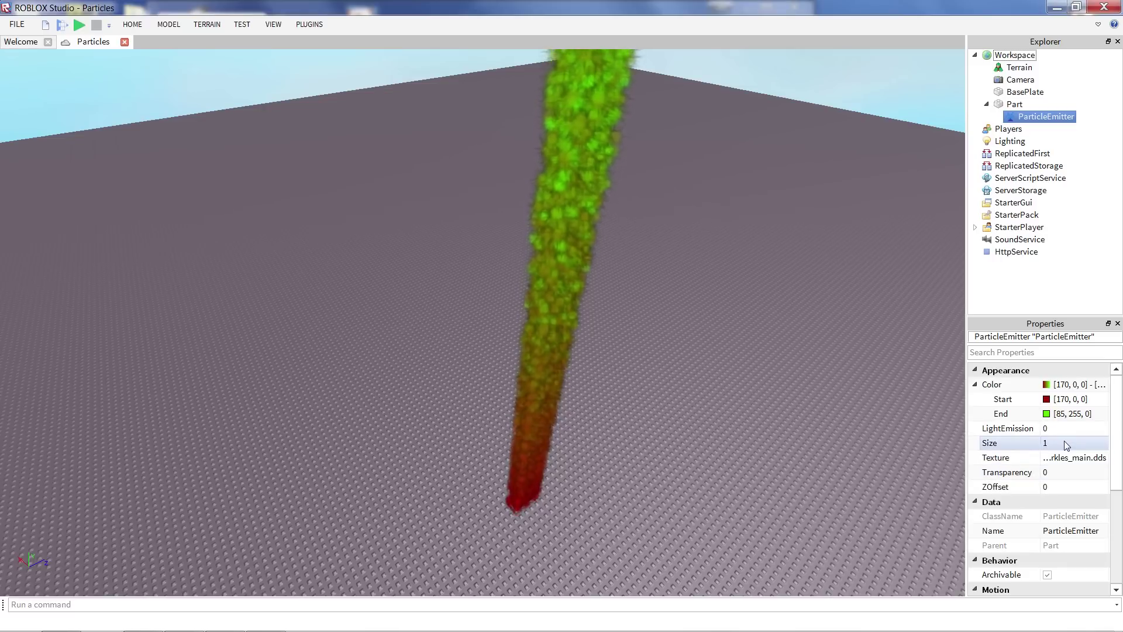
pyautogui.click(758, 441)
pyautogui.moveTo(757, 441); pyautogui.dragTo(757, 441, button='right')
pyautogui.press('w')
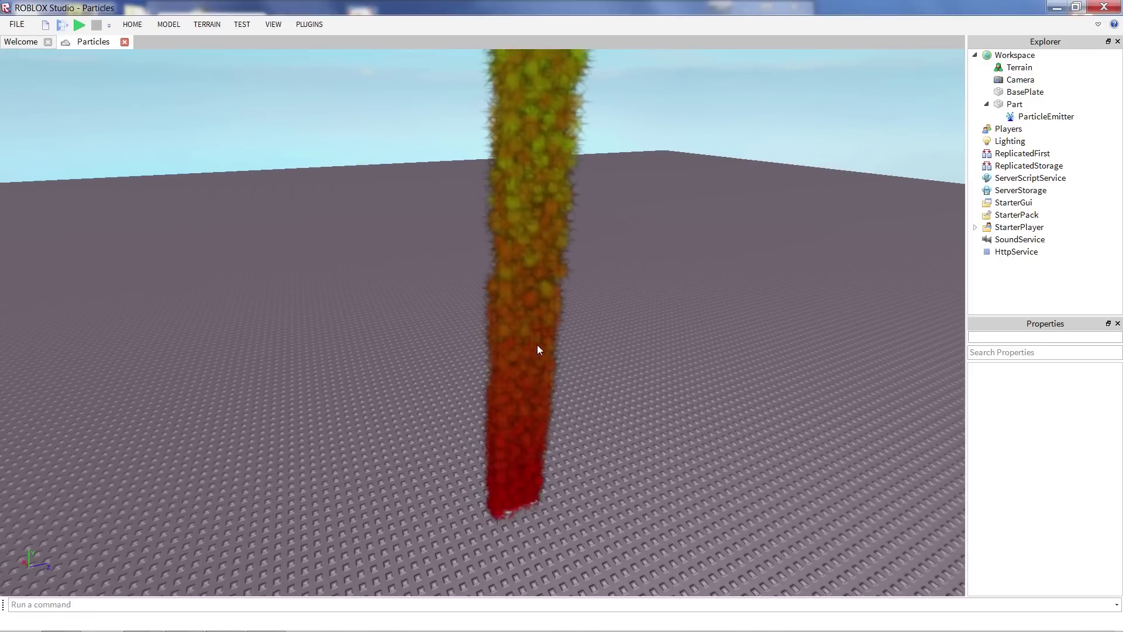
# - Select the ParticleEmitter again and set its emission rate to 5
pyautogui.click(1046, 116)
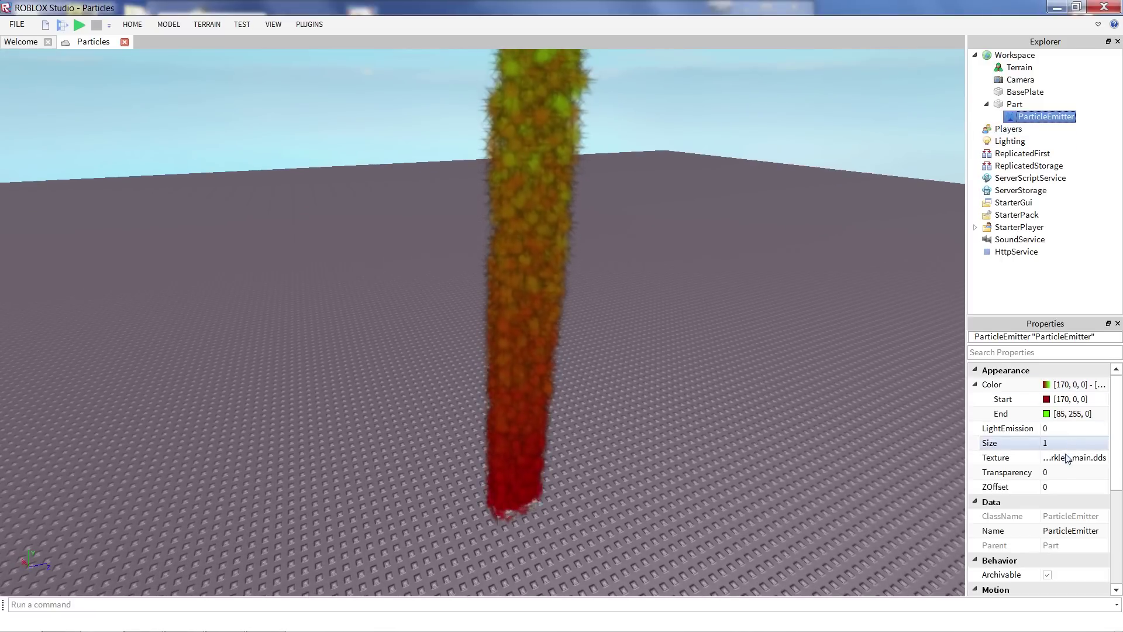
pyautogui.scroll(-3, 1063, 491)
pyautogui.click(1063, 503)
pyautogui.scroll(-1, 1065, 515)
pyautogui.click(1069, 520)
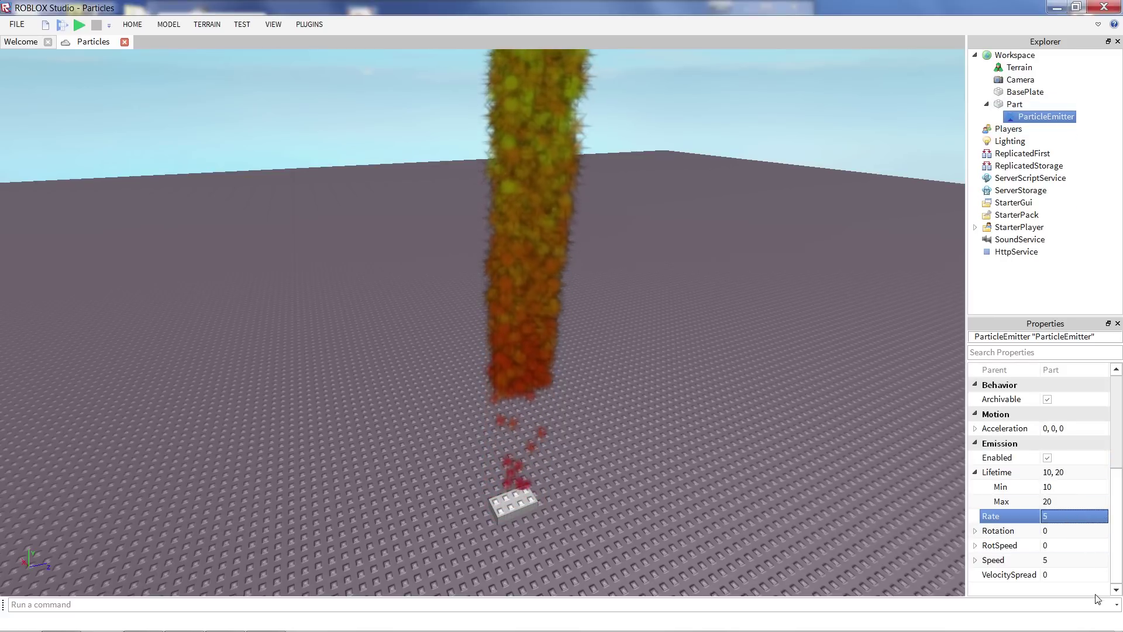
# - Open the graph editor for the ParticleEmitter's size, raise the curve's start keypoint above half height and view the tapering particles
pyautogui.scroll(4, 1051, 469)
pyautogui.click(1046, 399)
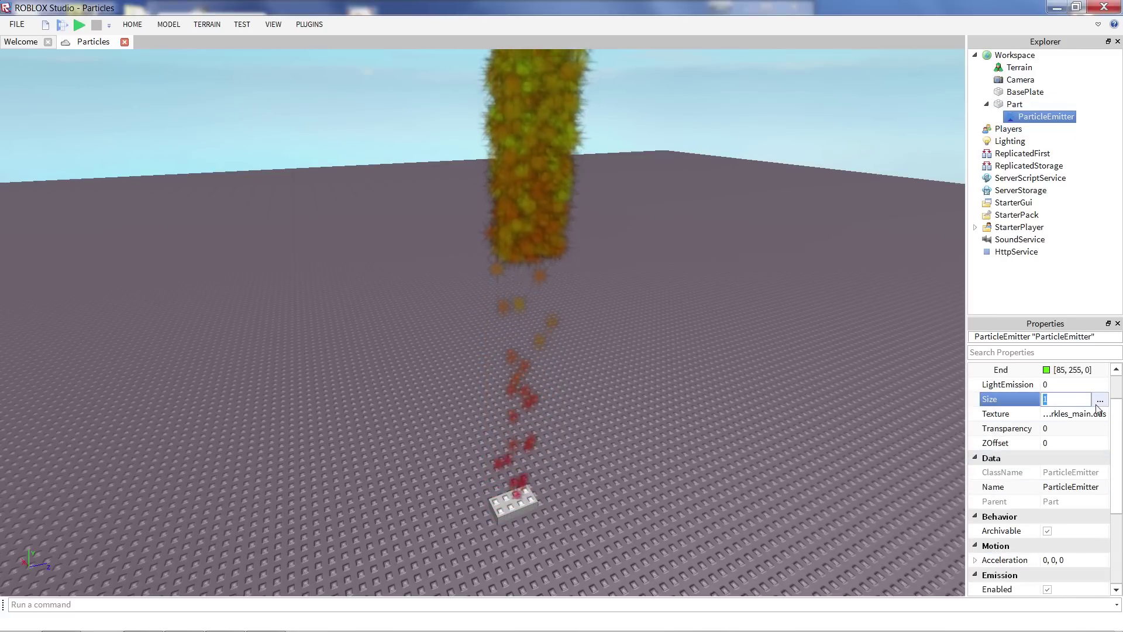
pyautogui.click(1099, 401)
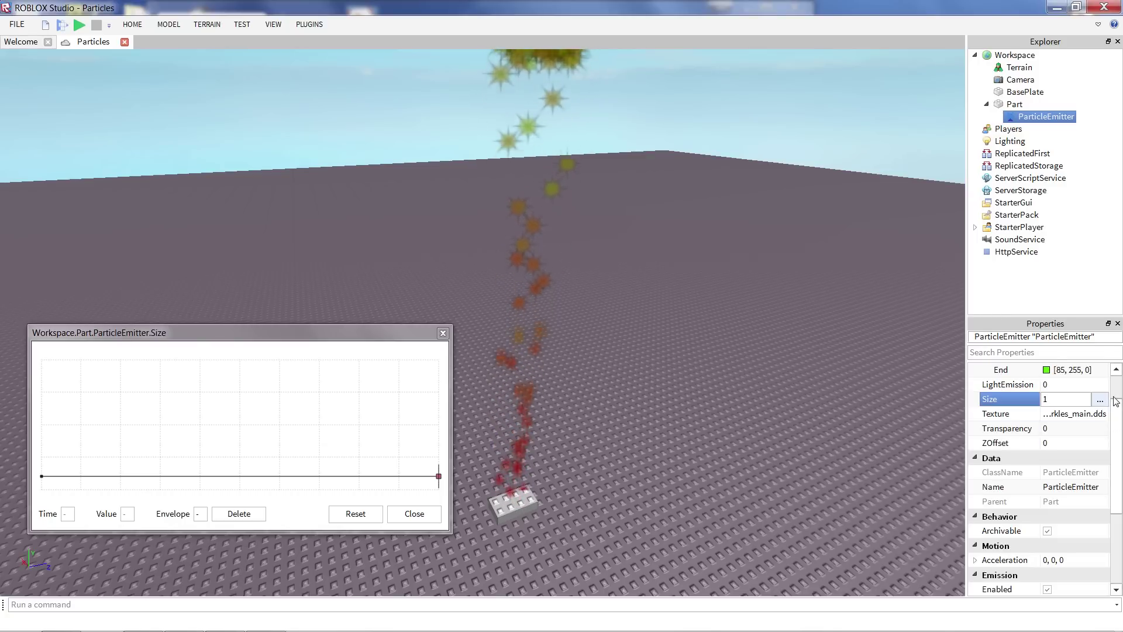
pyautogui.moveTo(264, 333); pyautogui.dragTo(249, 309)
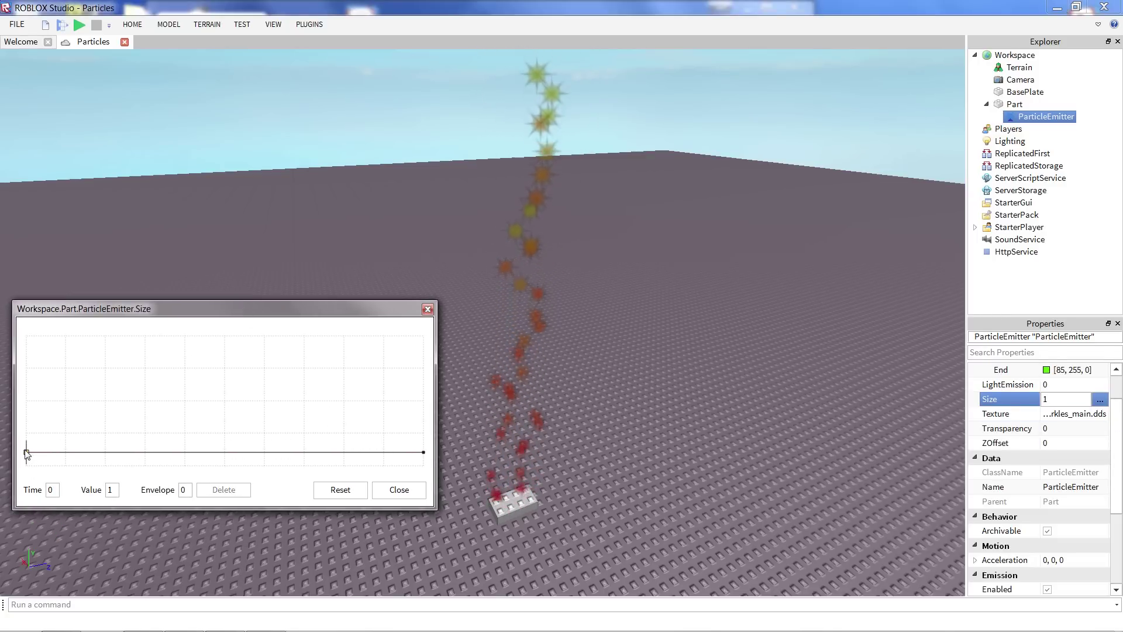
pyautogui.moveTo(26, 452); pyautogui.dragTo(26, 383)
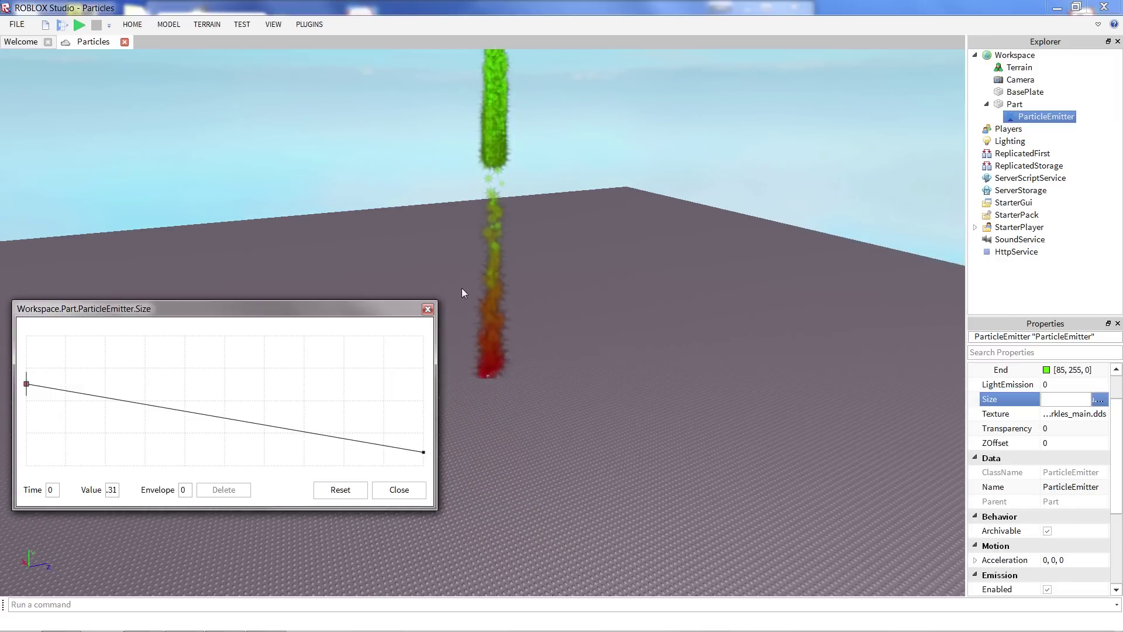
pyautogui.moveTo(462, 288); pyautogui.dragTo(462, 275, button='right')
pyautogui.scroll(3, 455, 352)
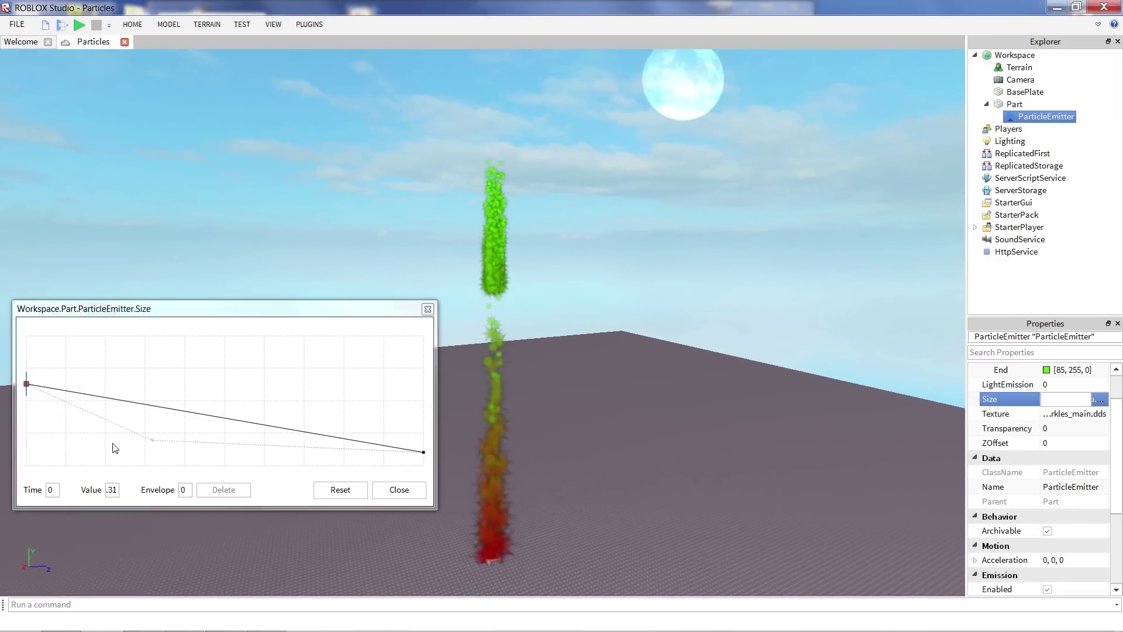
# - Raise the size curve's start keypoint to a value of 10 and view the particles near the part
pyautogui.click(27, 385)
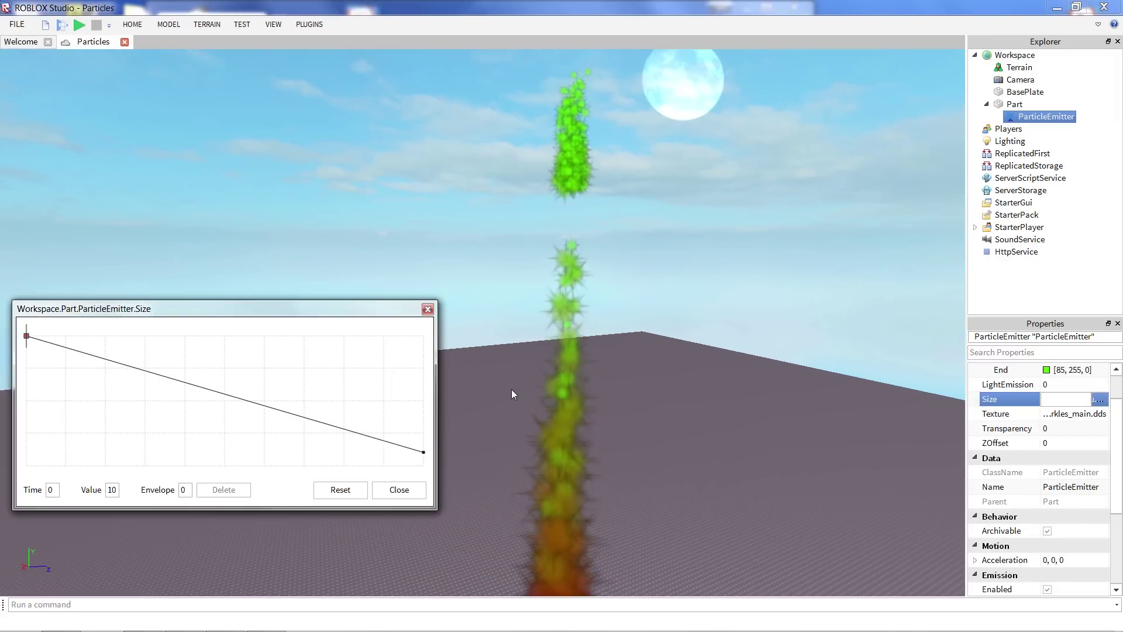
pyautogui.moveTo(511, 388); pyautogui.dragTo(511, 398, button='right')
pyautogui.moveTo(480, 466); pyautogui.dragTo(480, 475, button='right')
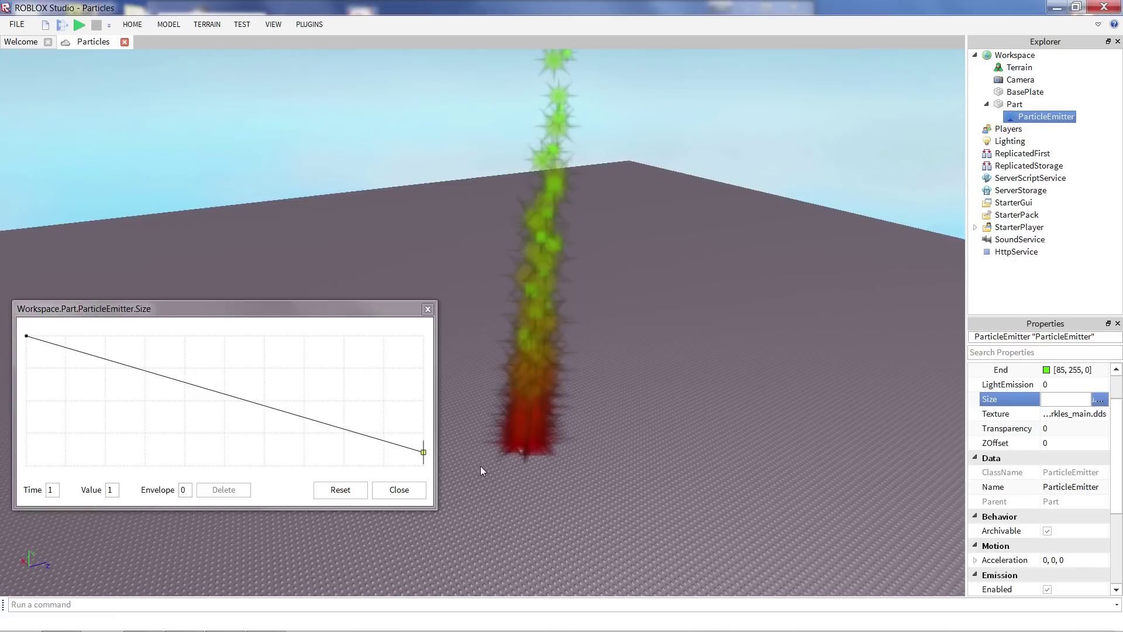
# - Add four intermediate keypoints that make the size curve zigzag, view the particles and delete the added keypoints again
pyautogui.click(187, 381)
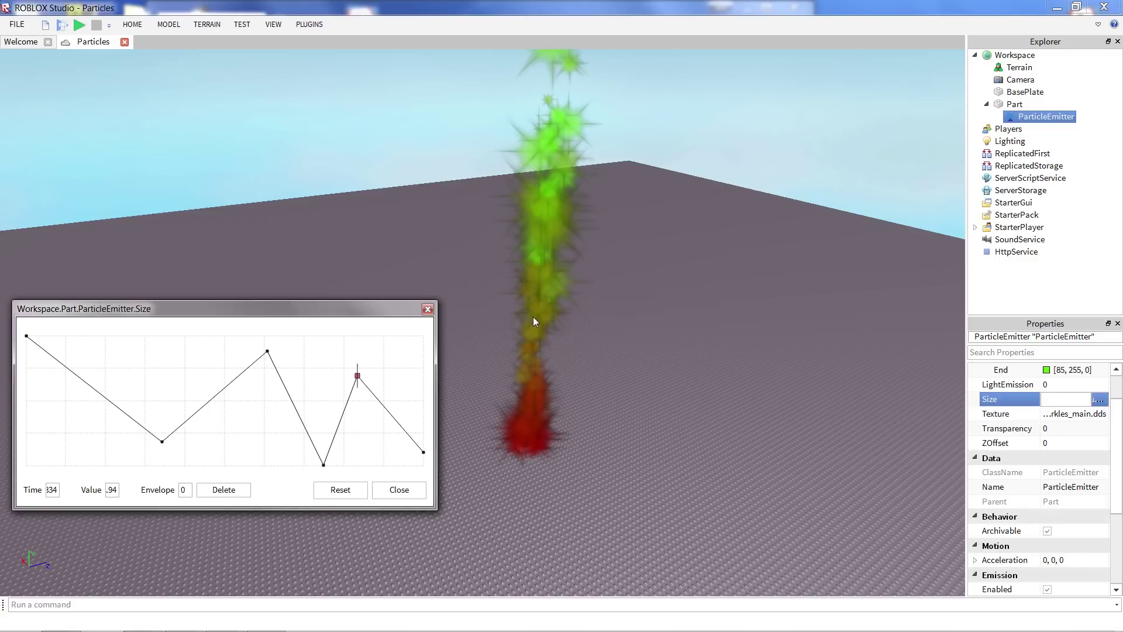
pyautogui.moveTo(516, 325)
pyautogui.mouseDown(button='right')
pyautogui.moveTo(487, 306)
pyautogui.moveTo(498, 339)
pyautogui.mouseUp(button='right')
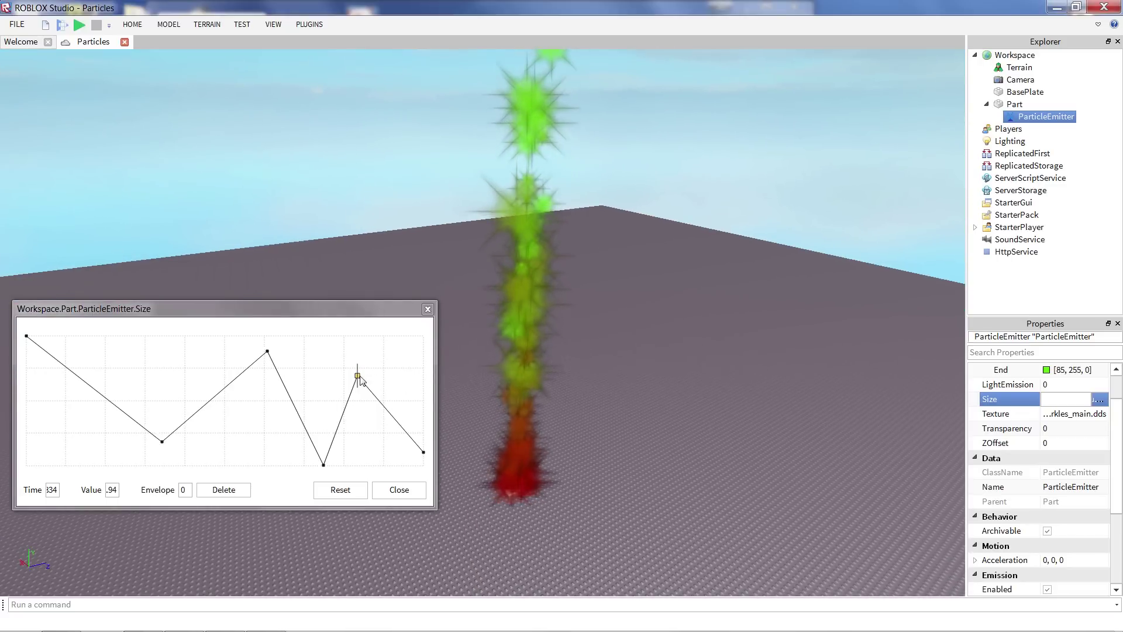
pyautogui.click(242, 490)
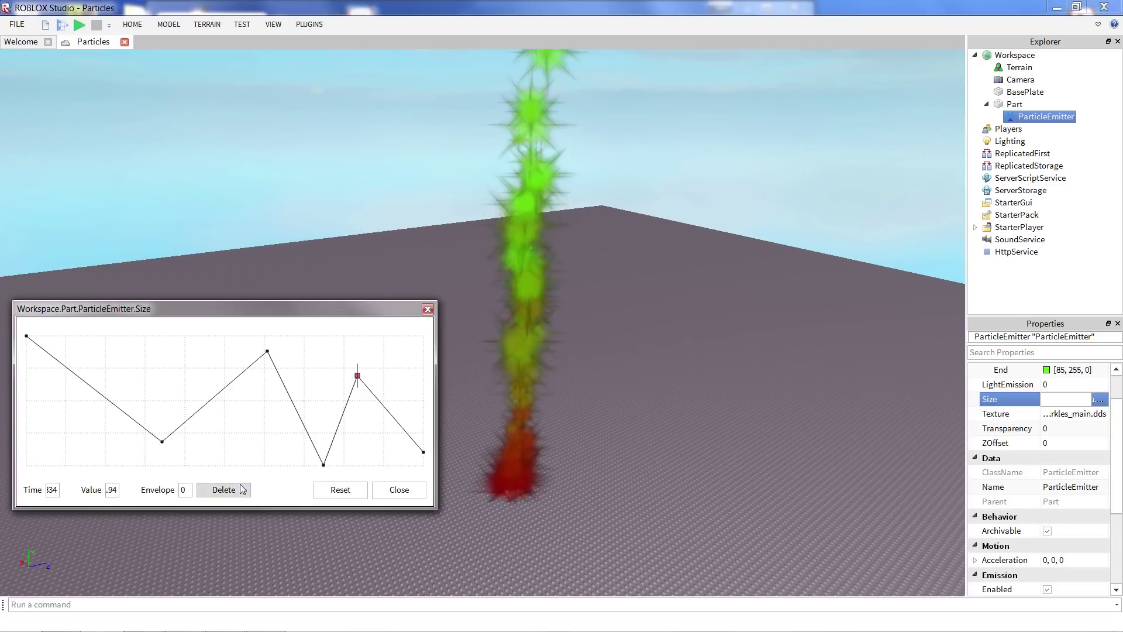
pyautogui.click(220, 495)
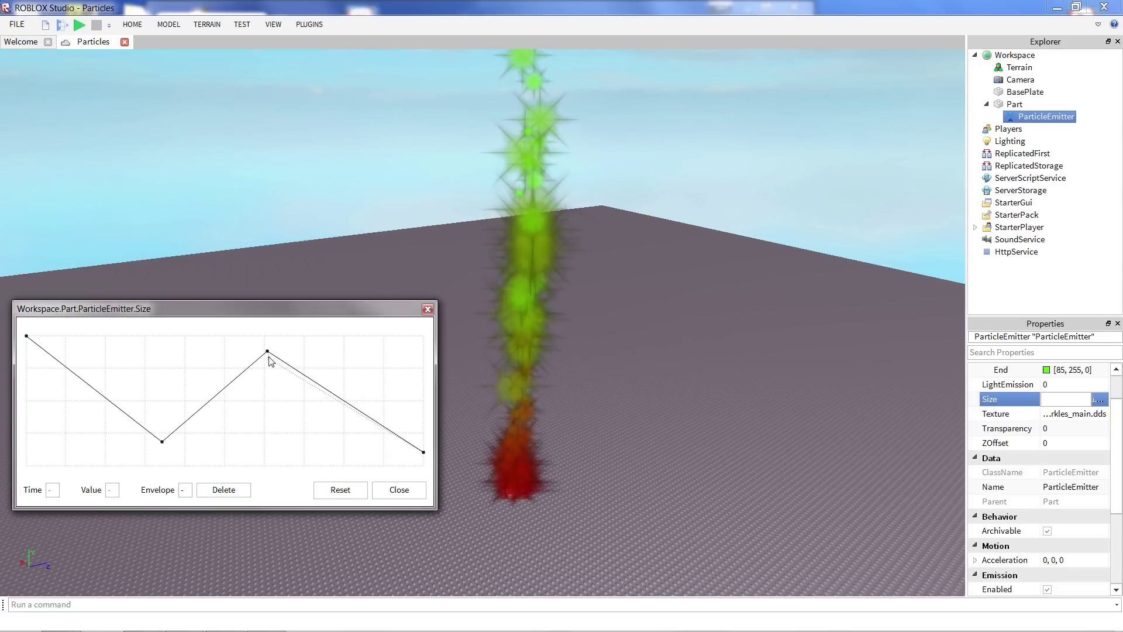
pyautogui.click(268, 351)
pyautogui.click(222, 491)
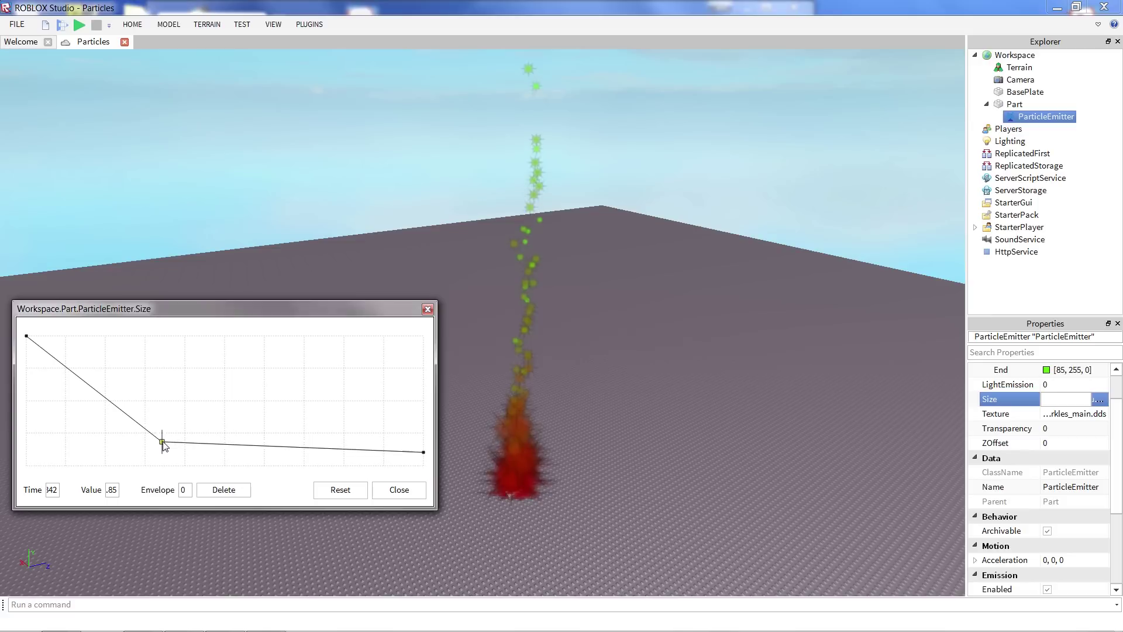
pyautogui.click(213, 491)
# - Lower the size curve's start keypoint to slightly above mid-height, widen its envelope and view the particles up close with nothing selected
pyautogui.moveTo(26, 337); pyautogui.dragTo(24, 391)
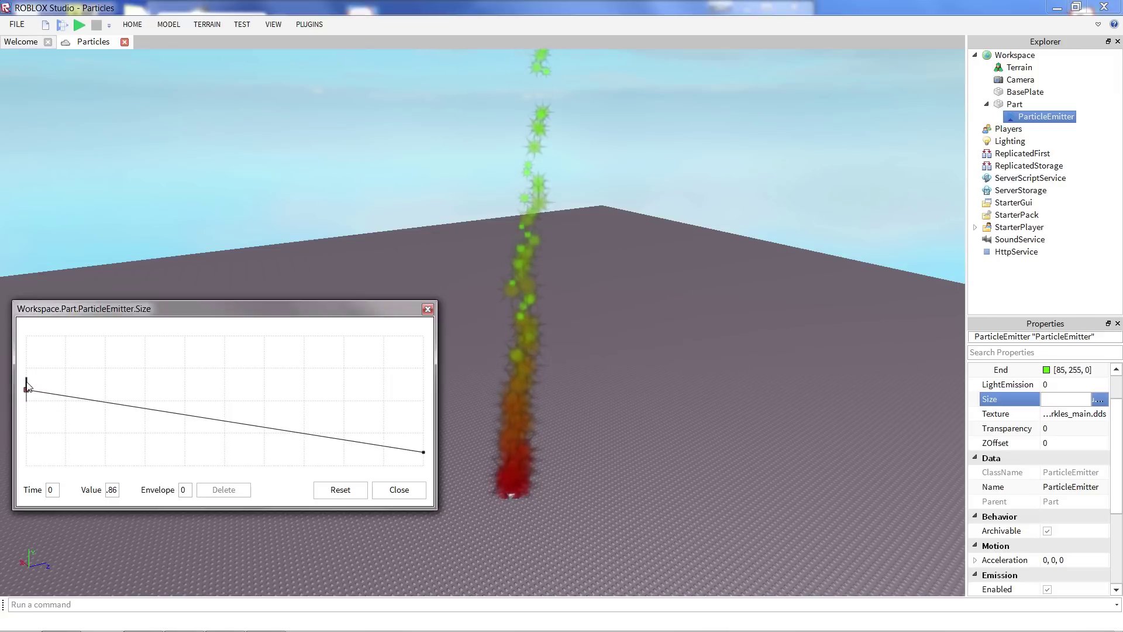
pyautogui.moveTo(27, 384); pyautogui.dragTo(22, 350)
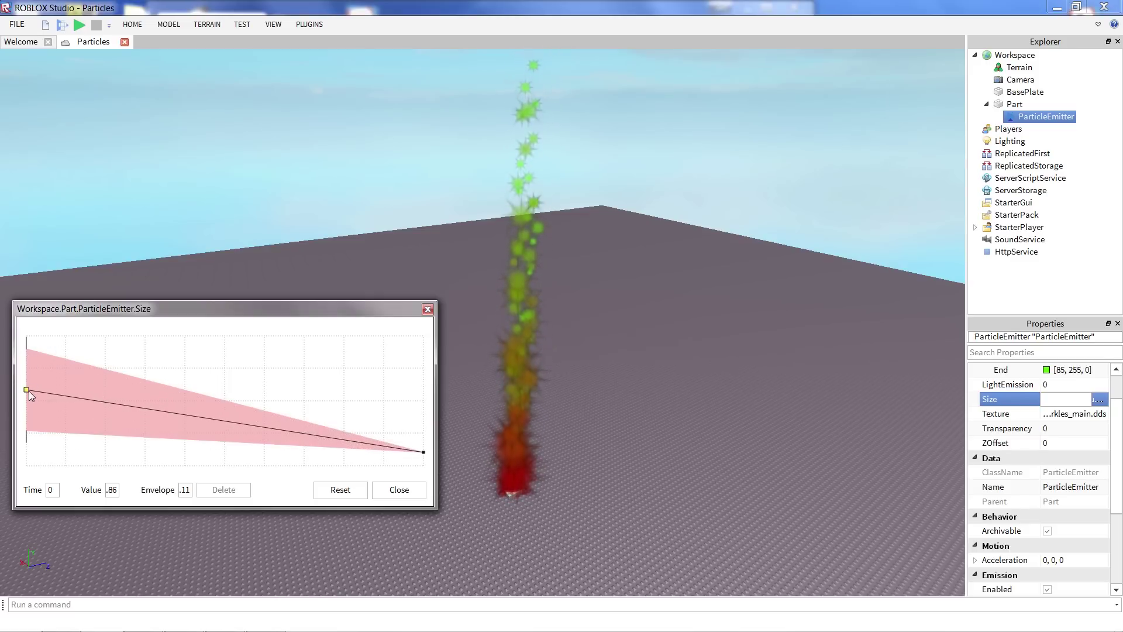
pyautogui.click(594, 498)
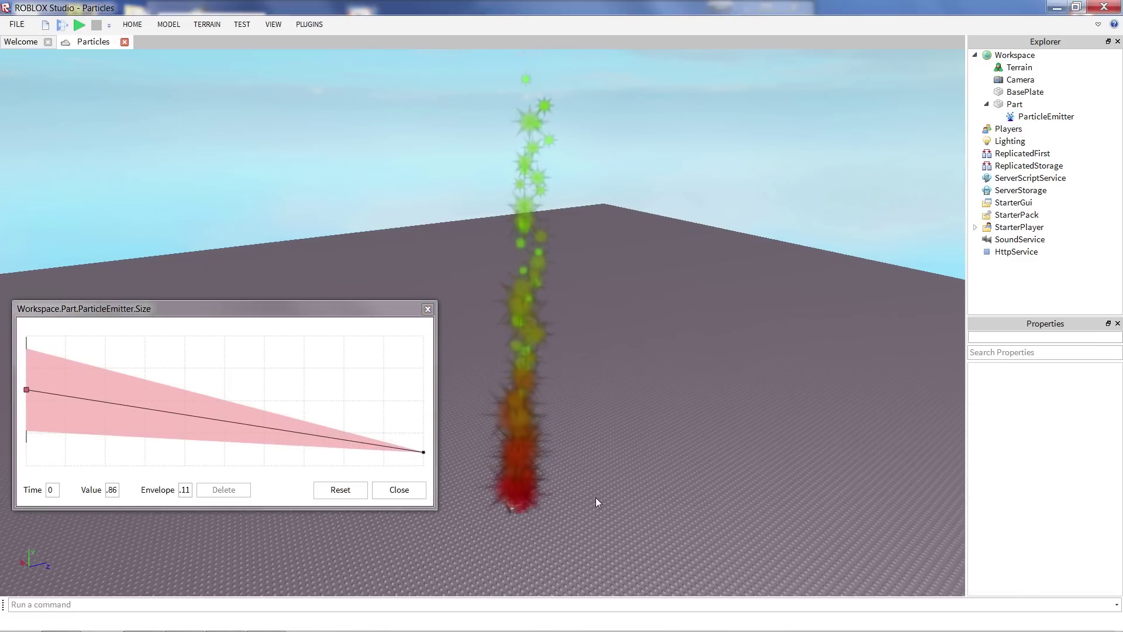
pyautogui.scroll(6, 595, 497)
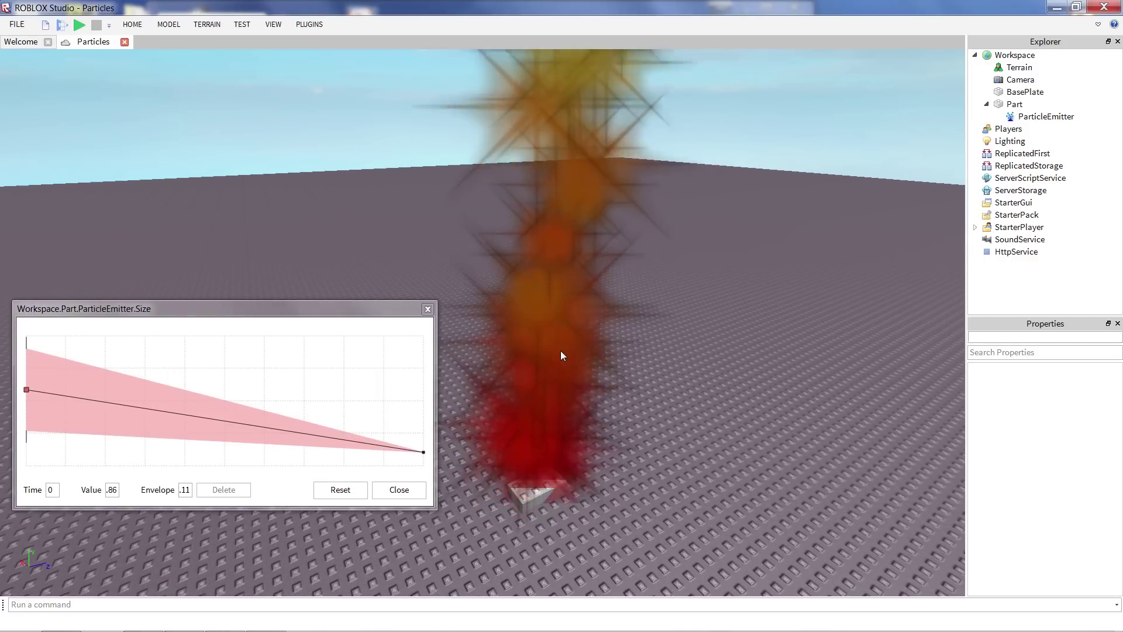
# - Add a keypoint past the middle of the size curve, raise it near the graph's upper limit with a widened envelope, and close the graph editor
pyautogui.click(264, 427)
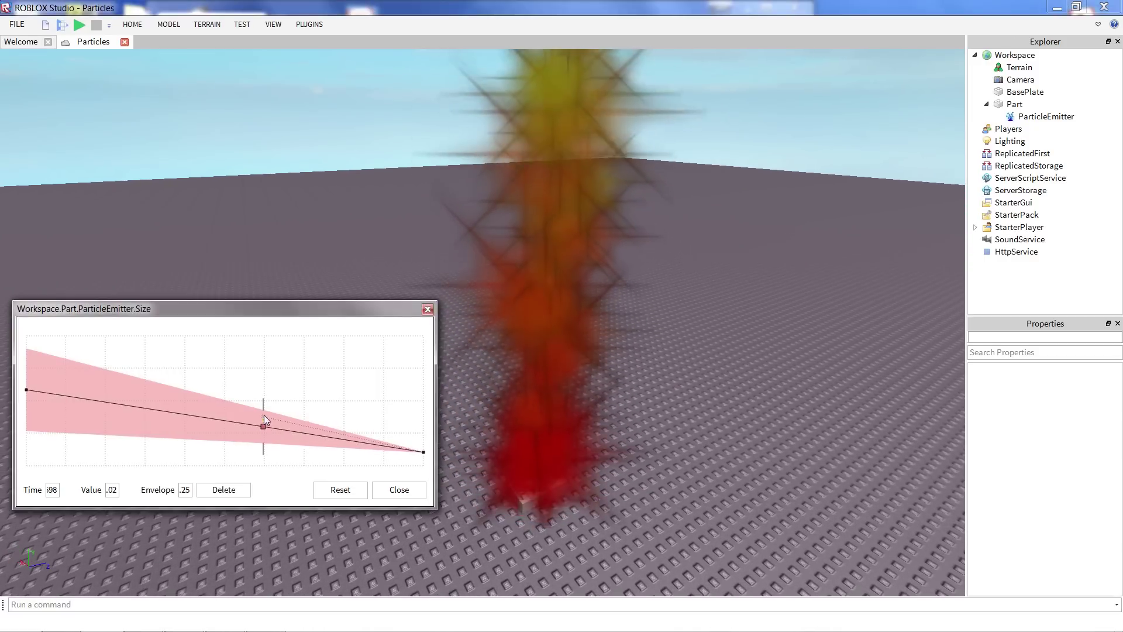
pyautogui.moveTo(264, 407); pyautogui.dragTo(264, 376)
pyautogui.moveTo(265, 426); pyautogui.dragTo(257, 353)
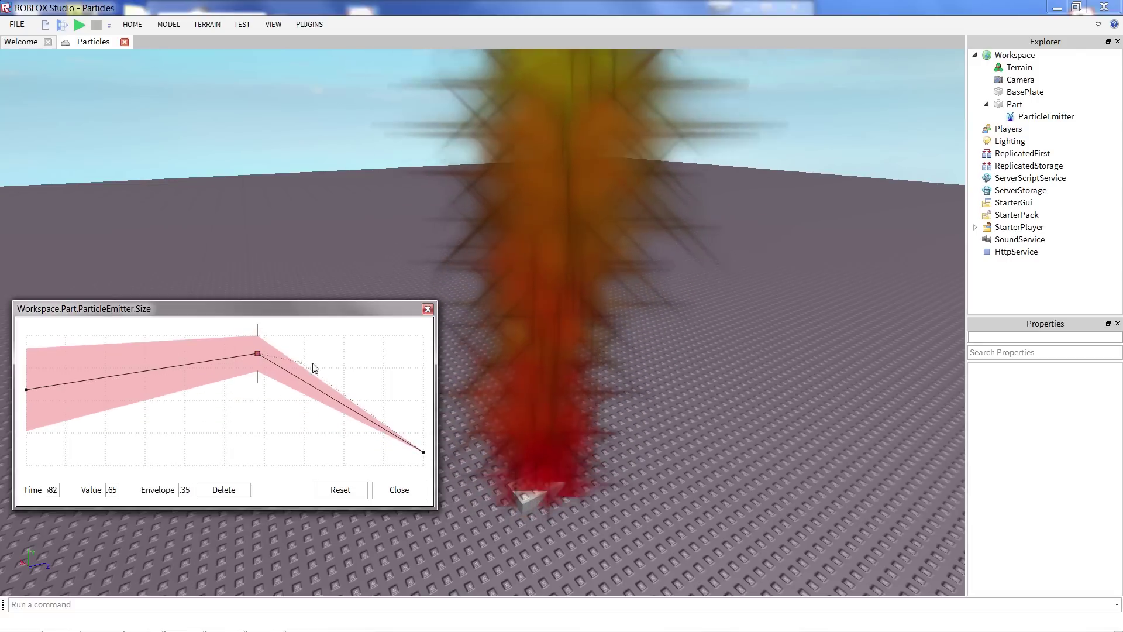
pyautogui.scroll(-5, 501, 339)
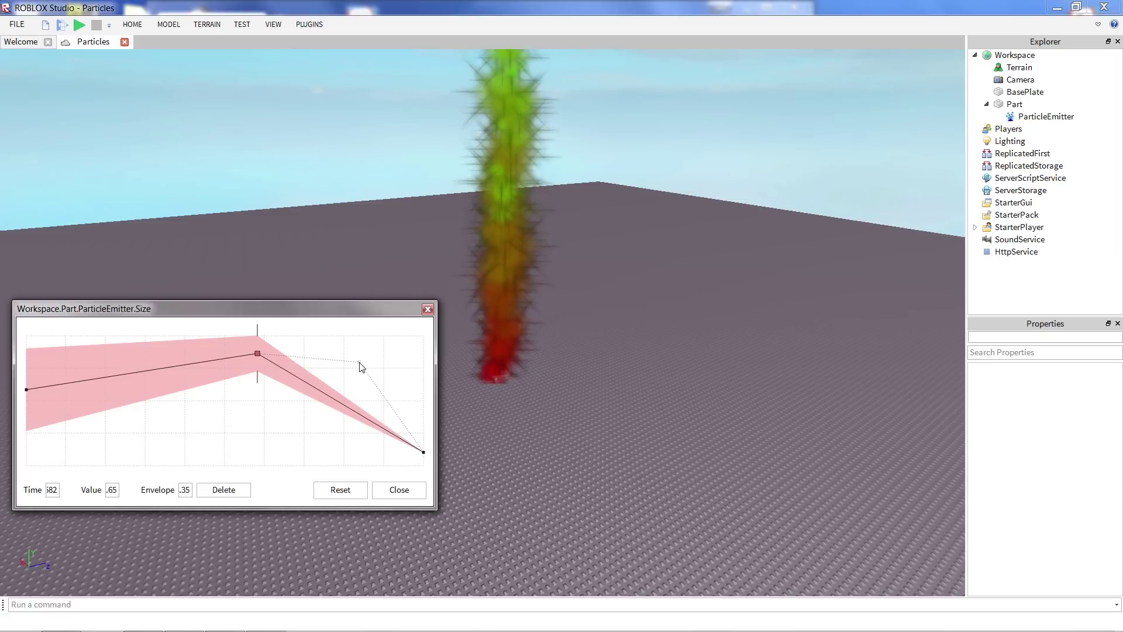
pyautogui.click(427, 309)
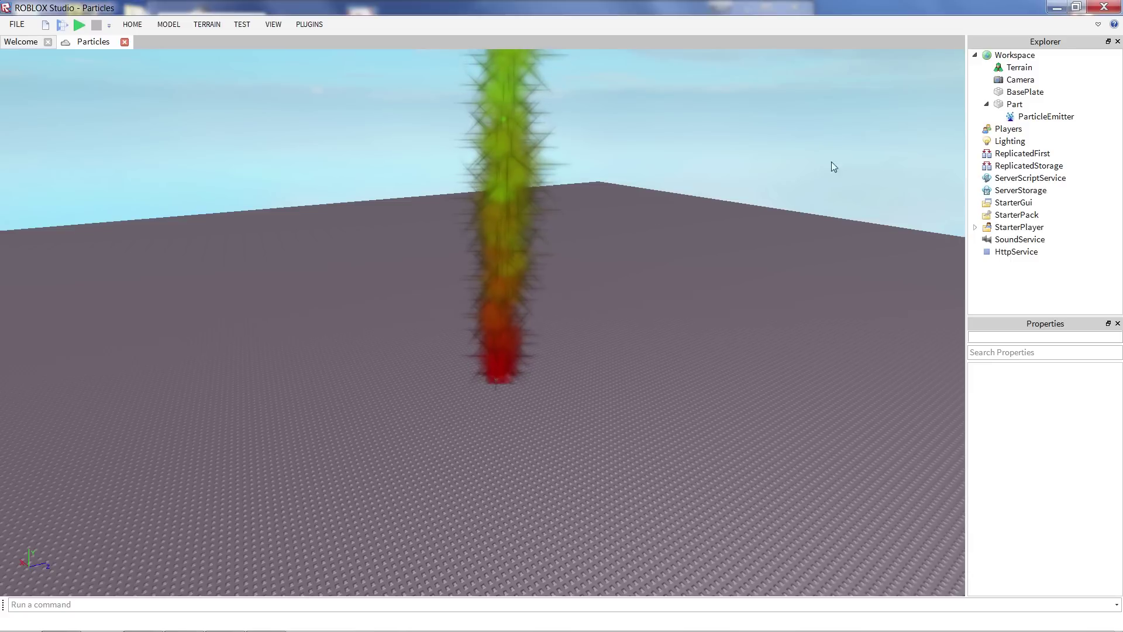
# - Open the ParticleEmitter's transparency graph, raise the end keypoint to the maximum and add a low keypoint shortly before it
pyautogui.click(1035, 119)
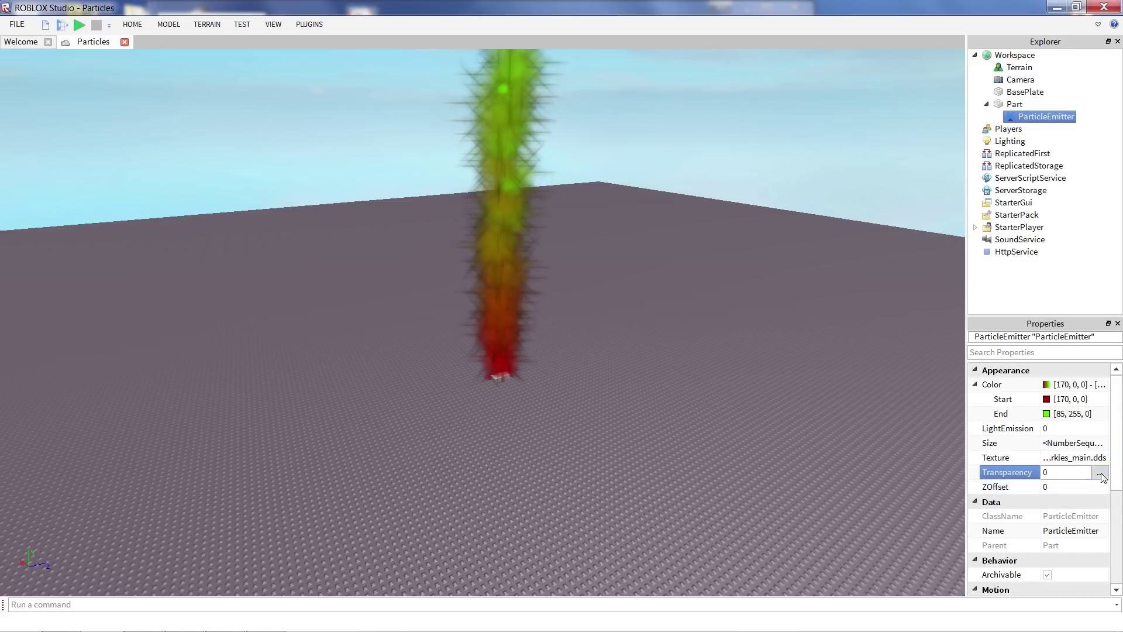
pyautogui.click(1101, 474)
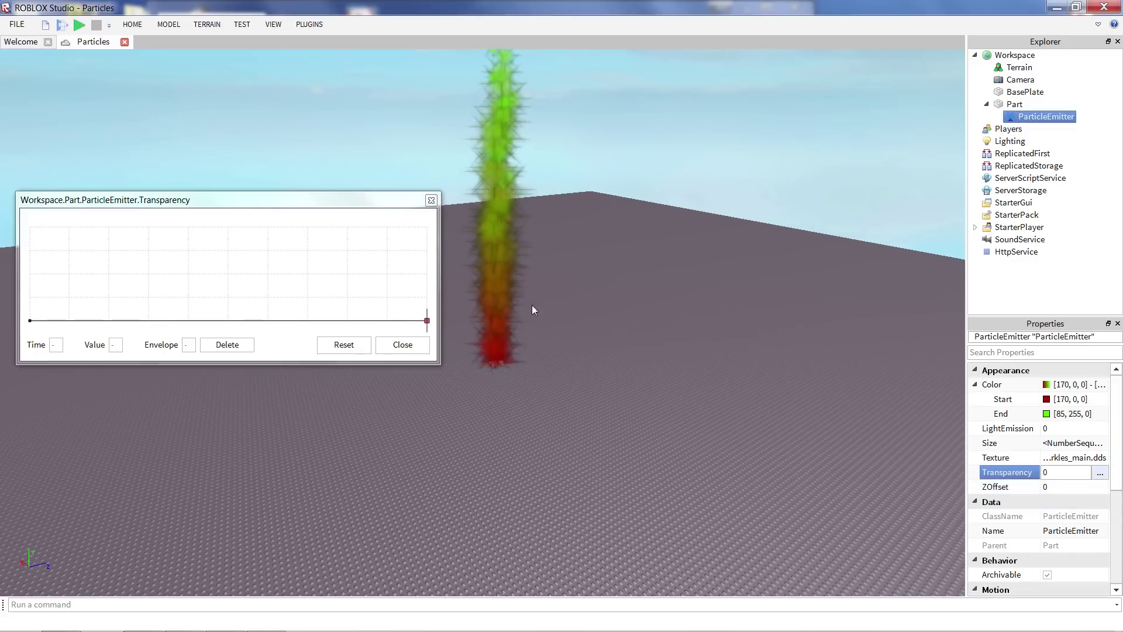
pyautogui.moveTo(588, 303); pyautogui.dragTo(589, 304, button='right')
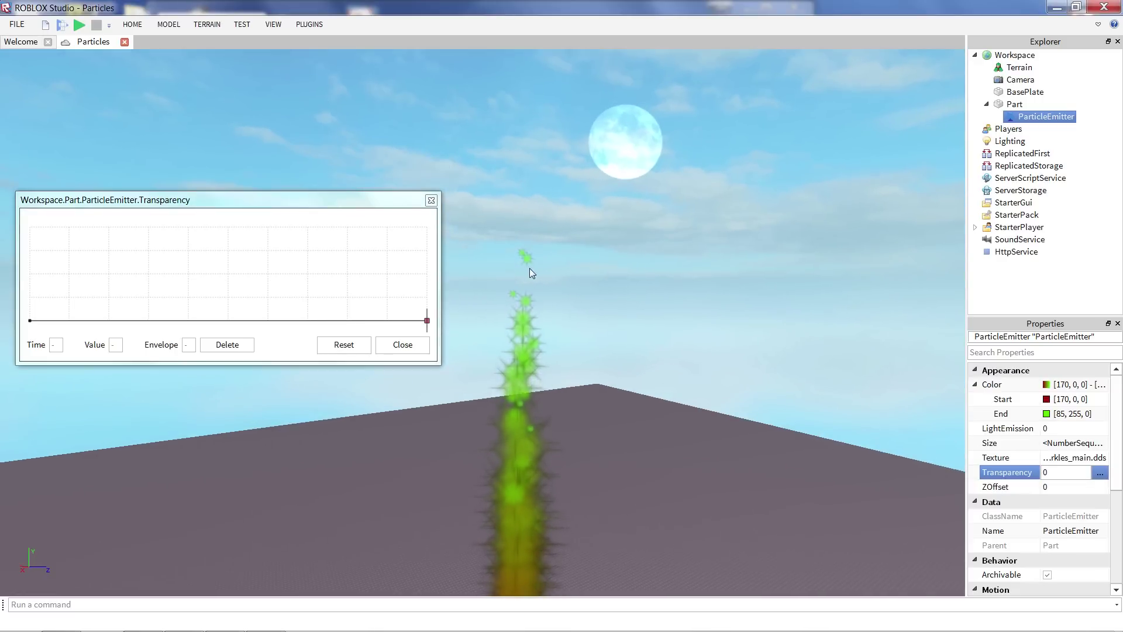
pyautogui.moveTo(427, 321); pyautogui.dragTo(427, 300)
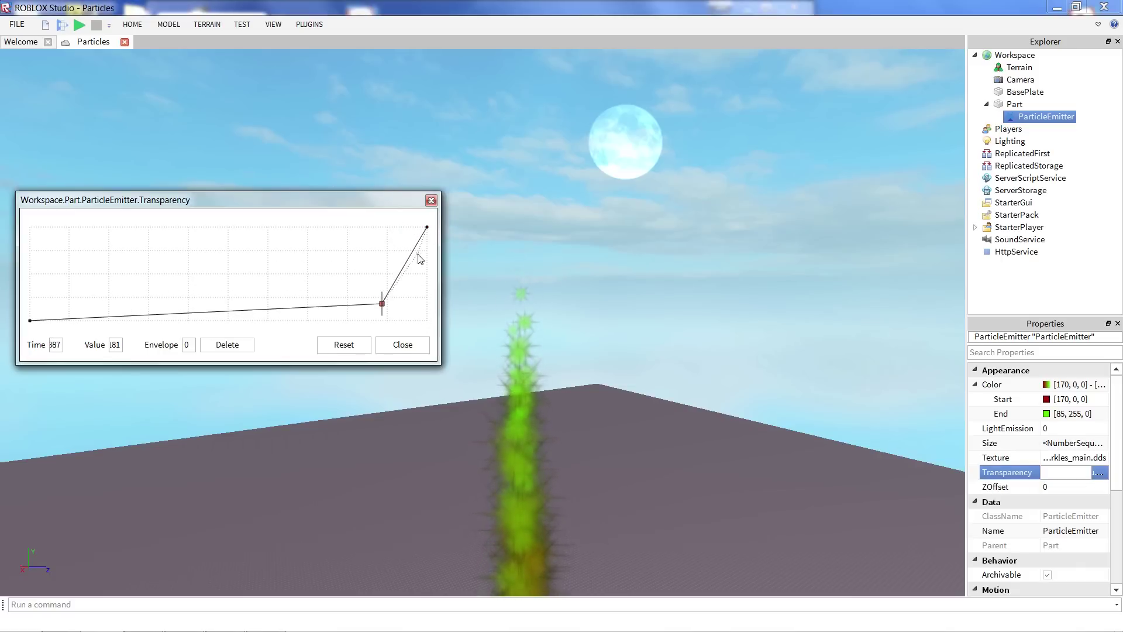
# - Widen the envelope of the low transparency keypoint, close the graph editor and view the fading particles with nothing selected
pyautogui.moveTo(381, 296); pyautogui.dragTo(381, 282)
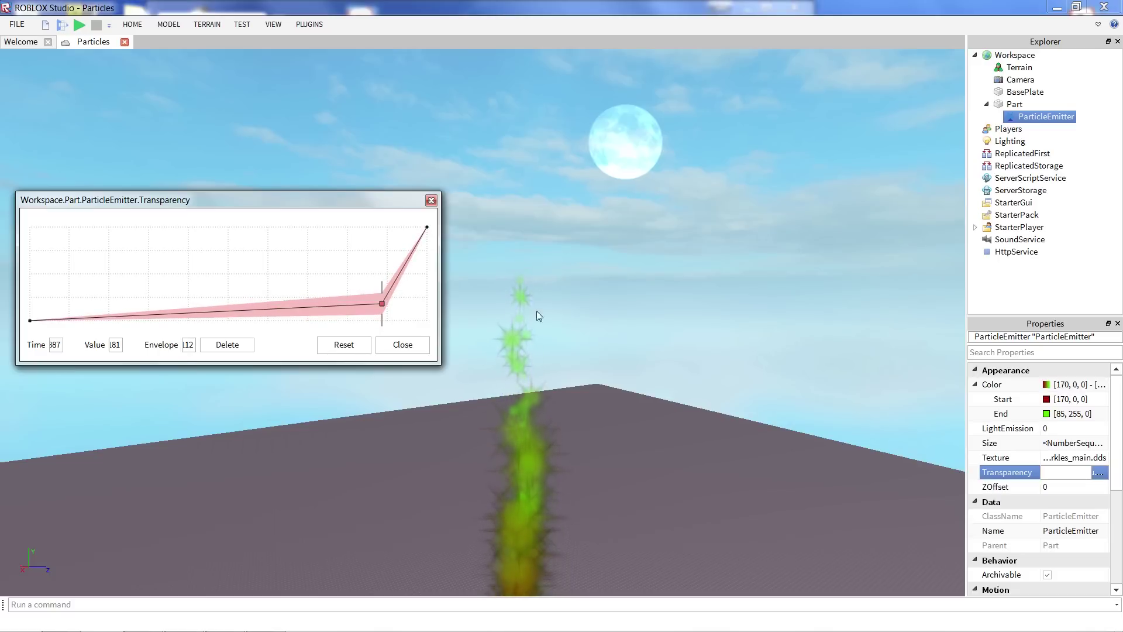
pyautogui.click(402, 345)
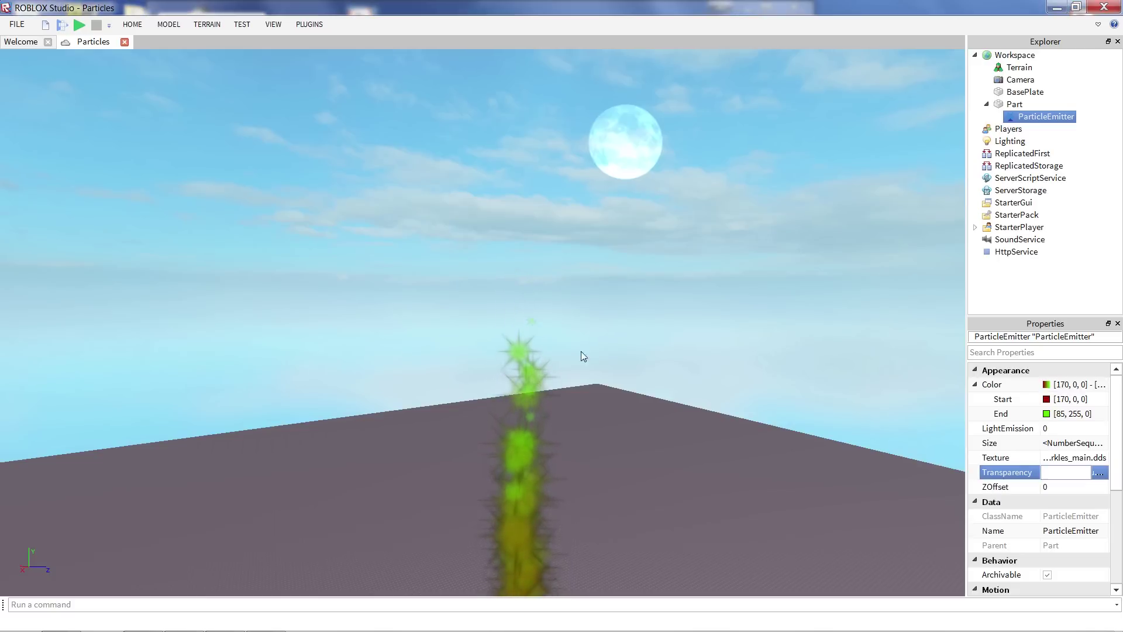
pyautogui.click(644, 392)
pyautogui.moveTo(638, 398); pyautogui.dragTo(637, 413, button='right')
pyautogui.press('w')
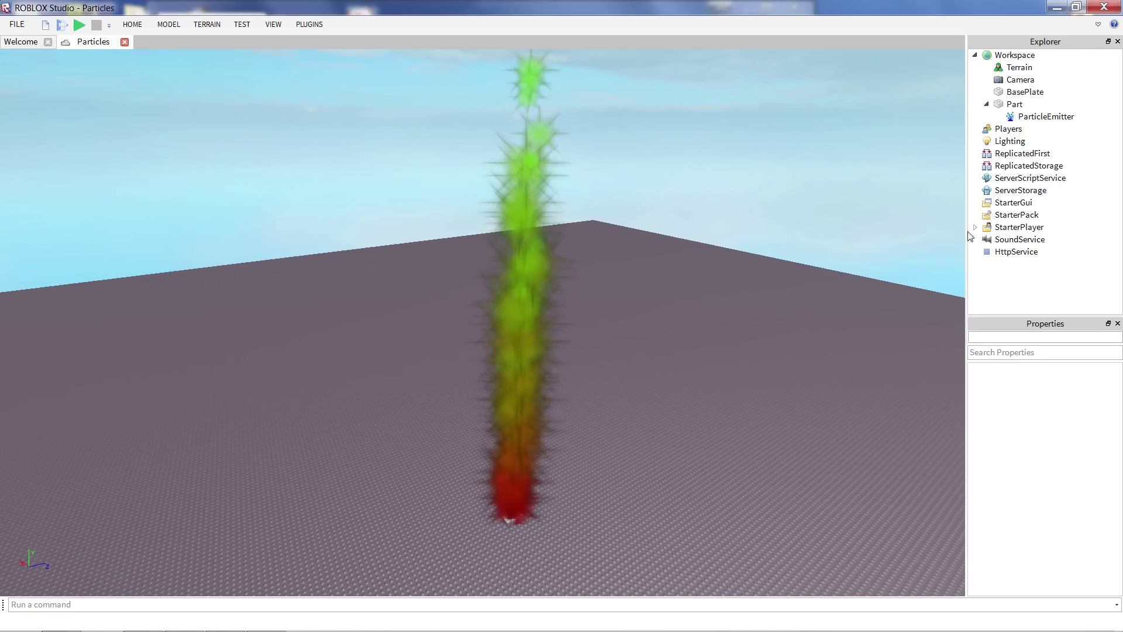
# - Set the ParticleEmitter's LightEmission to 0.5 and view the particles closer
pyautogui.click(1038, 120)
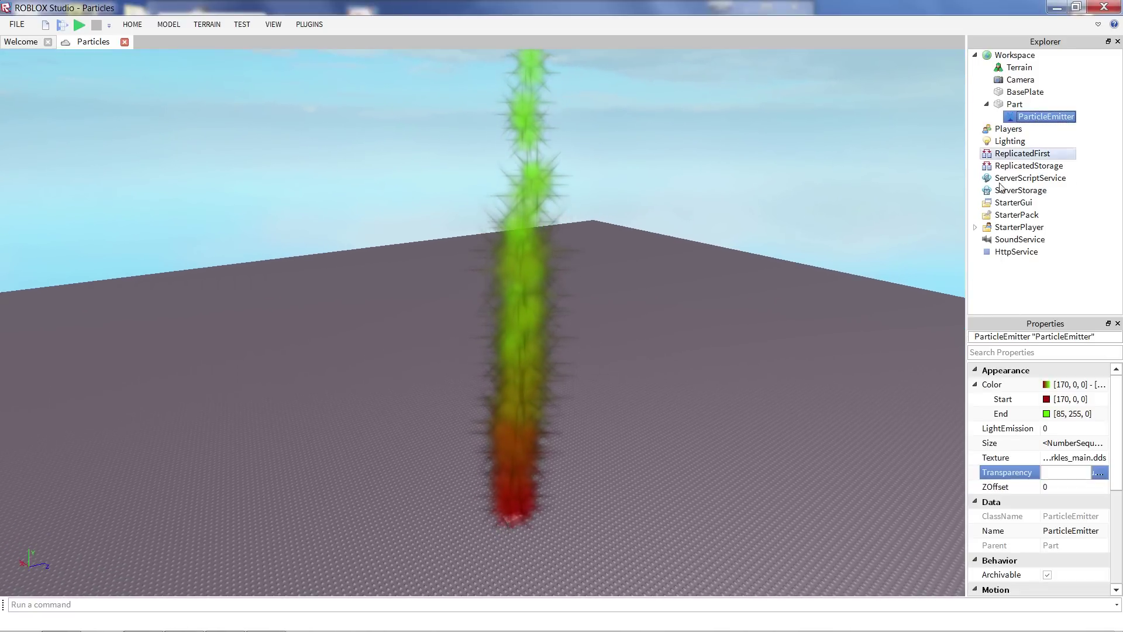
pyautogui.click(1051, 430)
pyautogui.write('.5')
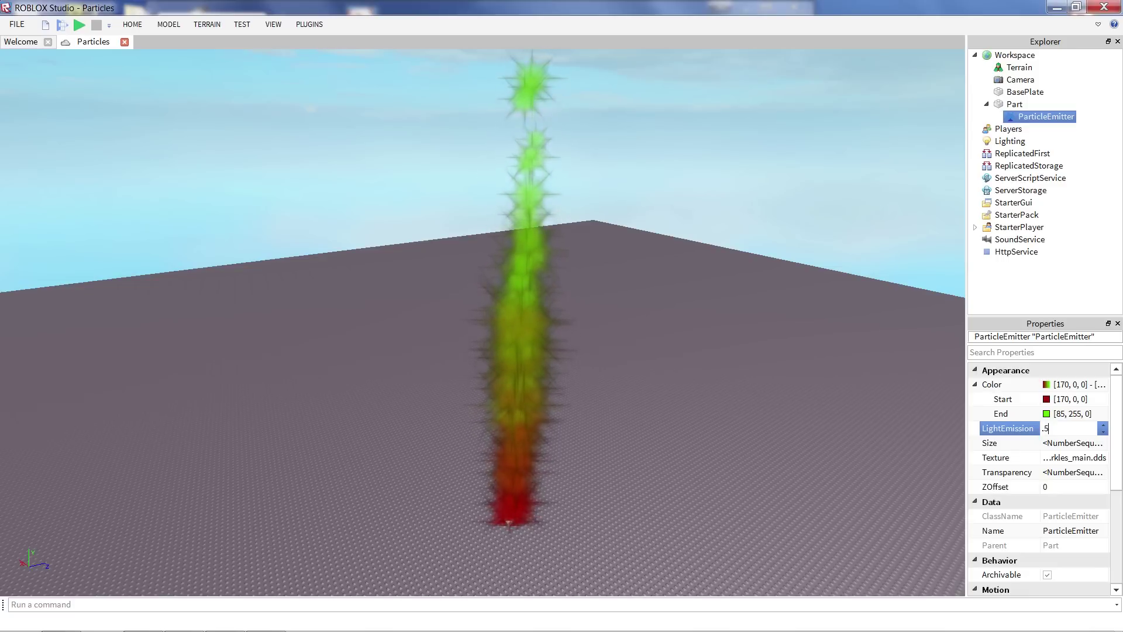
pyautogui.press('Return')
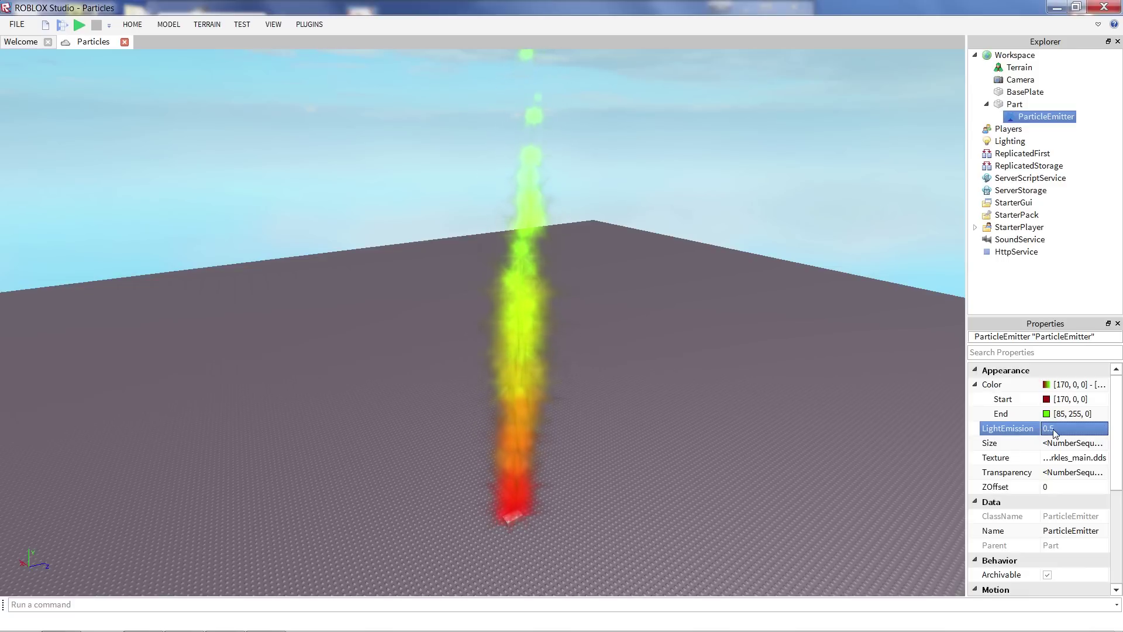
pyautogui.scroll(5, 638, 380)
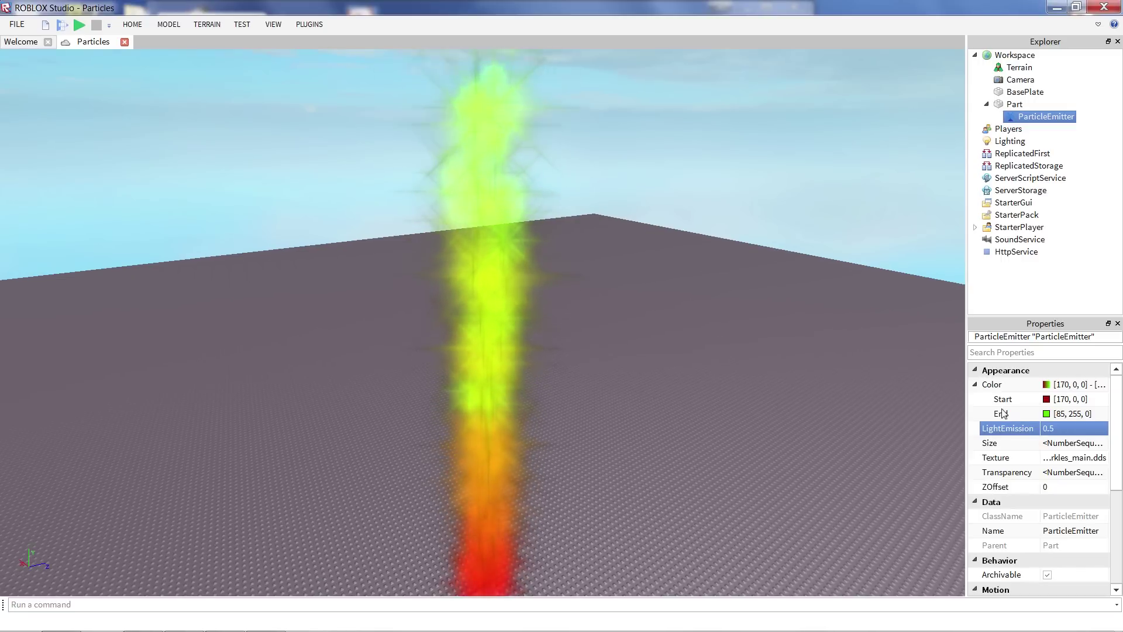
# - Set the ParticleEmitter's LightEmission to 1 and view the glowing particles from around the part
pyautogui.click(1072, 429)
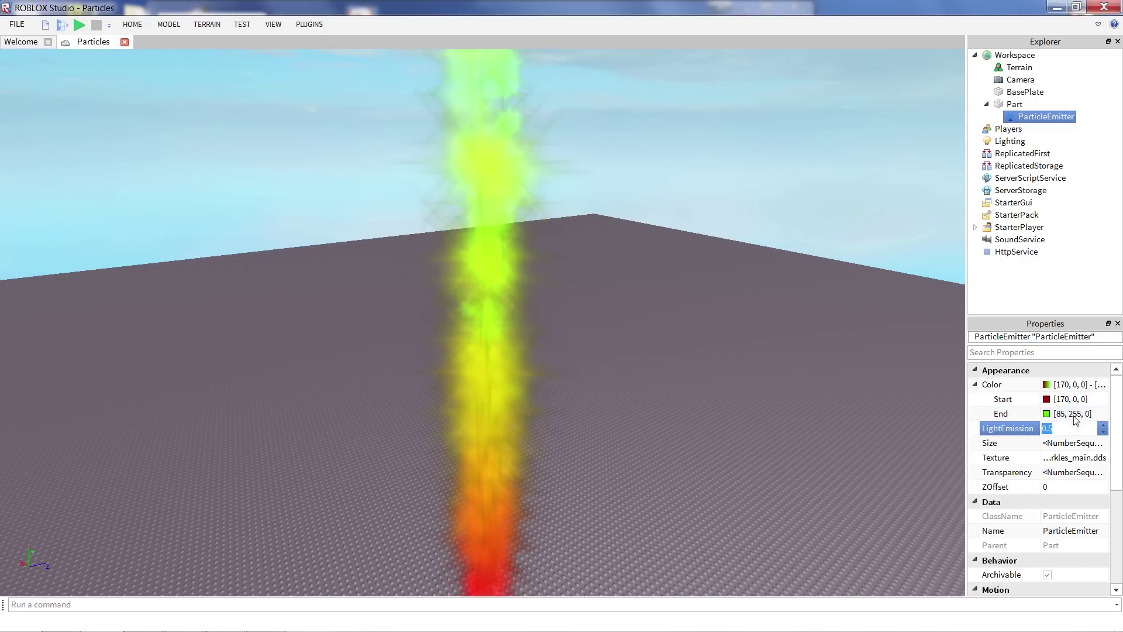
pyautogui.write('1')
pyautogui.press('Return')
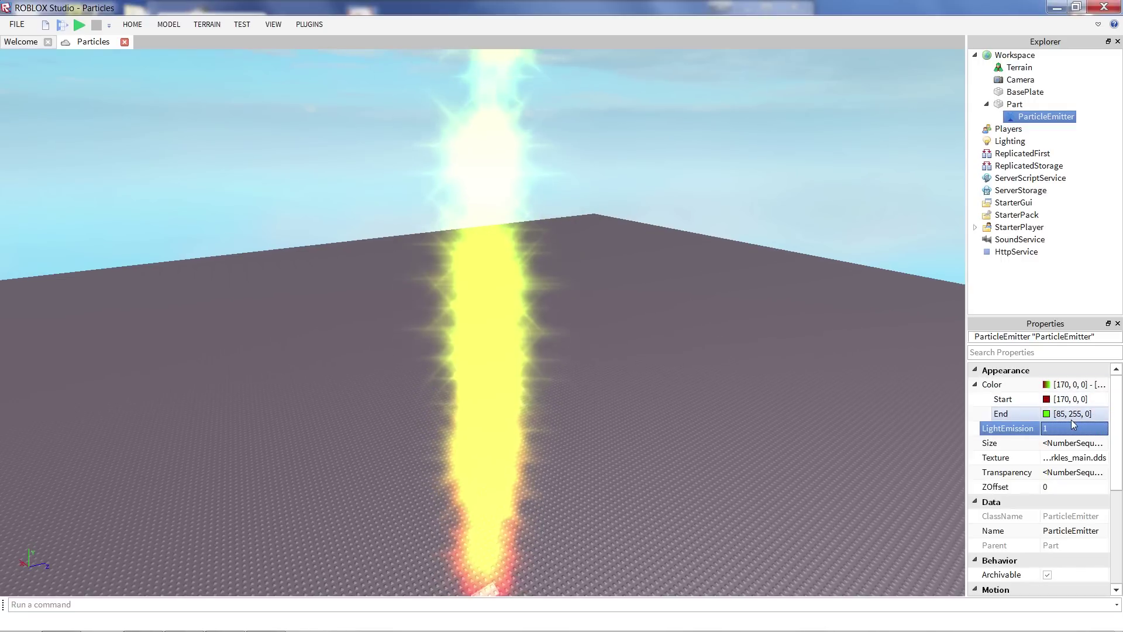
pyautogui.click(746, 412)
pyautogui.moveTo(745, 412); pyautogui.dragTo(745, 412, button='right')
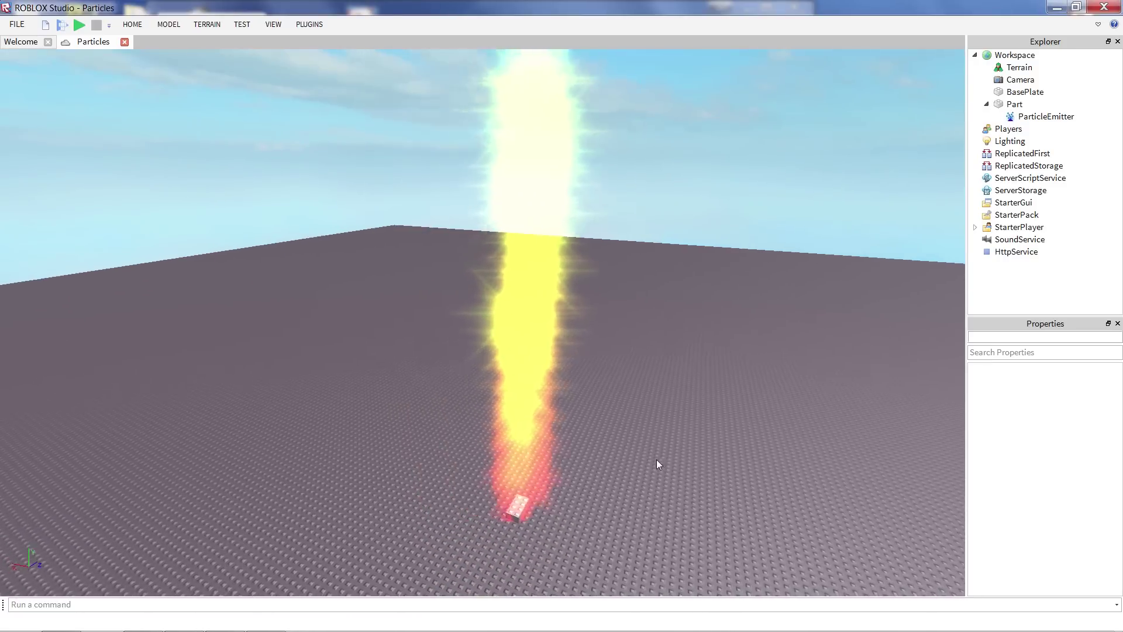
pyautogui.moveTo(657, 458); pyautogui.dragTo(657, 458, button='right')
pyautogui.scroll(3, 606, 487)
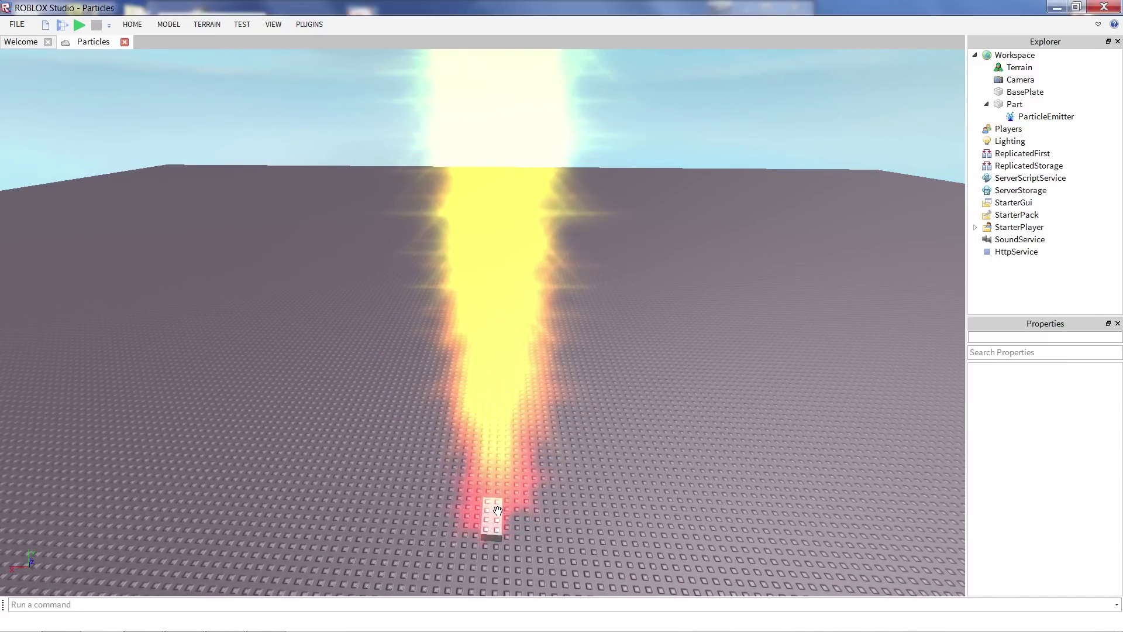
# - Select the emitting part and rotate it to -45 degrees about the Z axis so the particles shoot out diagonally
pyautogui.moveTo(507, 510); pyautogui.dragTo(507, 510, button='right')
pyautogui.click(567, 516)
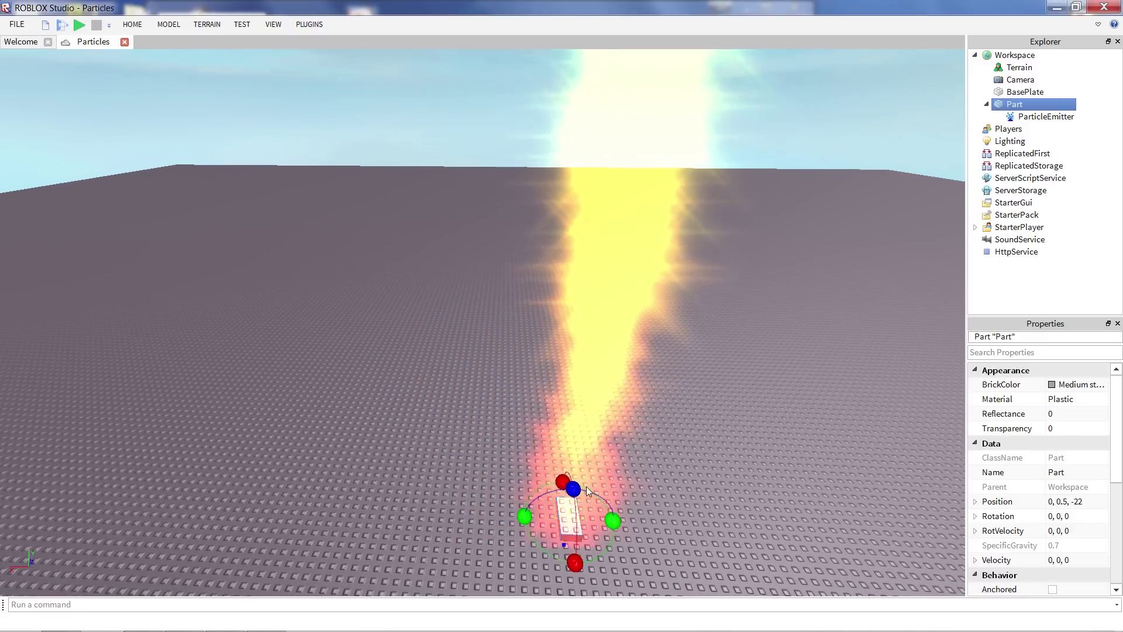
pyautogui.moveTo(613, 520); pyautogui.dragTo(657, 553)
pyautogui.click(627, 529)
pyautogui.click(584, 524)
pyautogui.press('q')
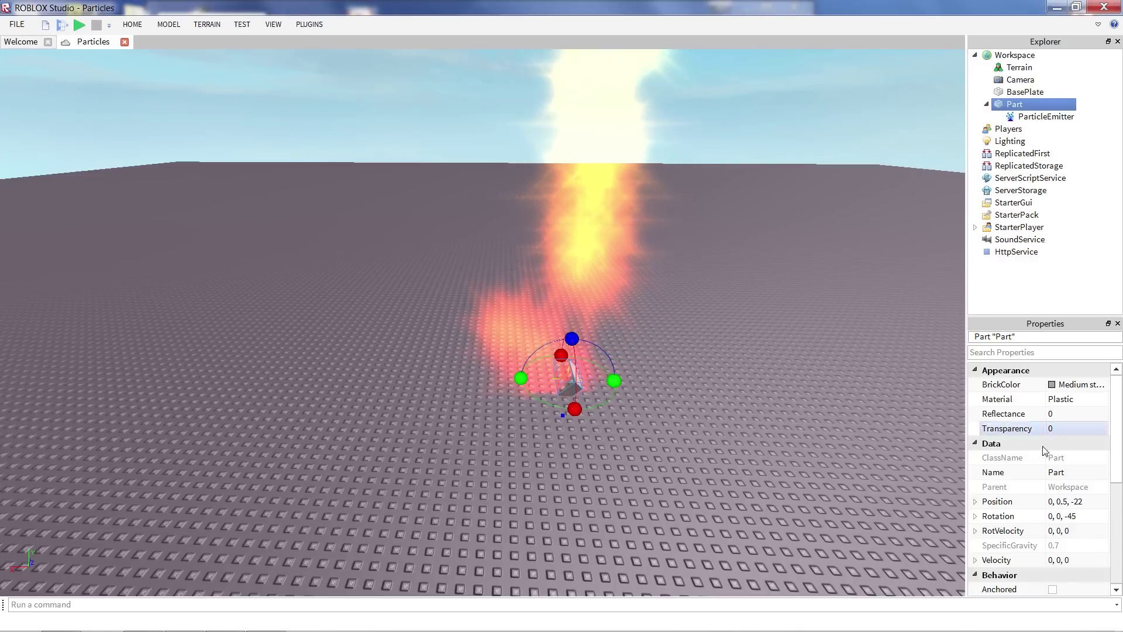
# - Set the ParticleEmitter's Acceleration to 0, -5, 0
pyautogui.scroll(-4, 1061, 539)
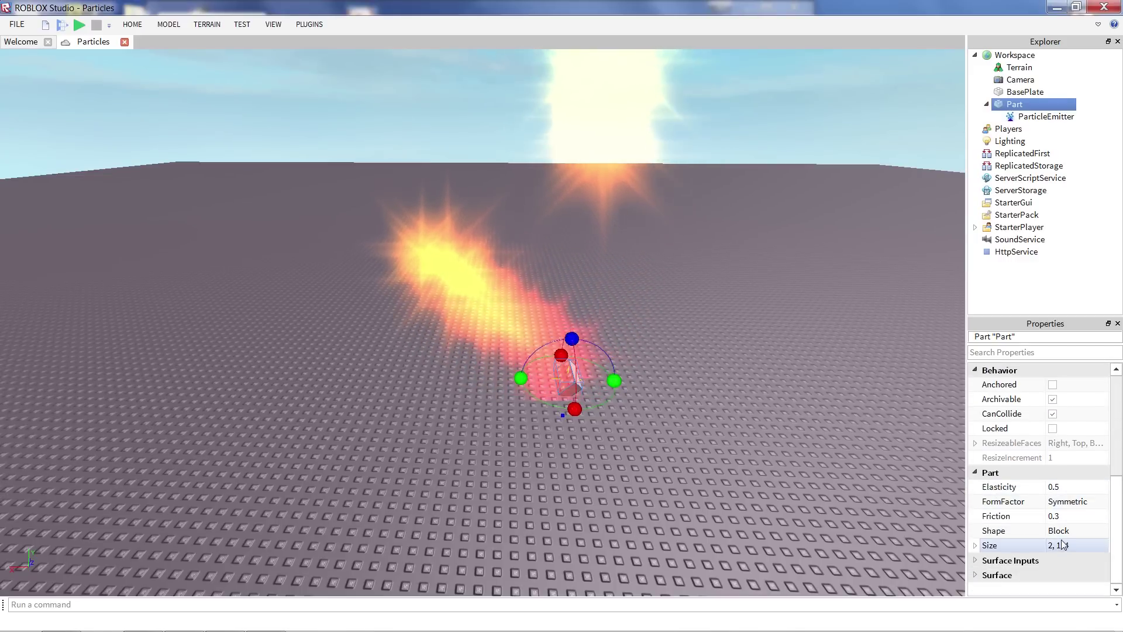
pyautogui.scroll(4, 1056, 536)
pyautogui.click(1029, 117)
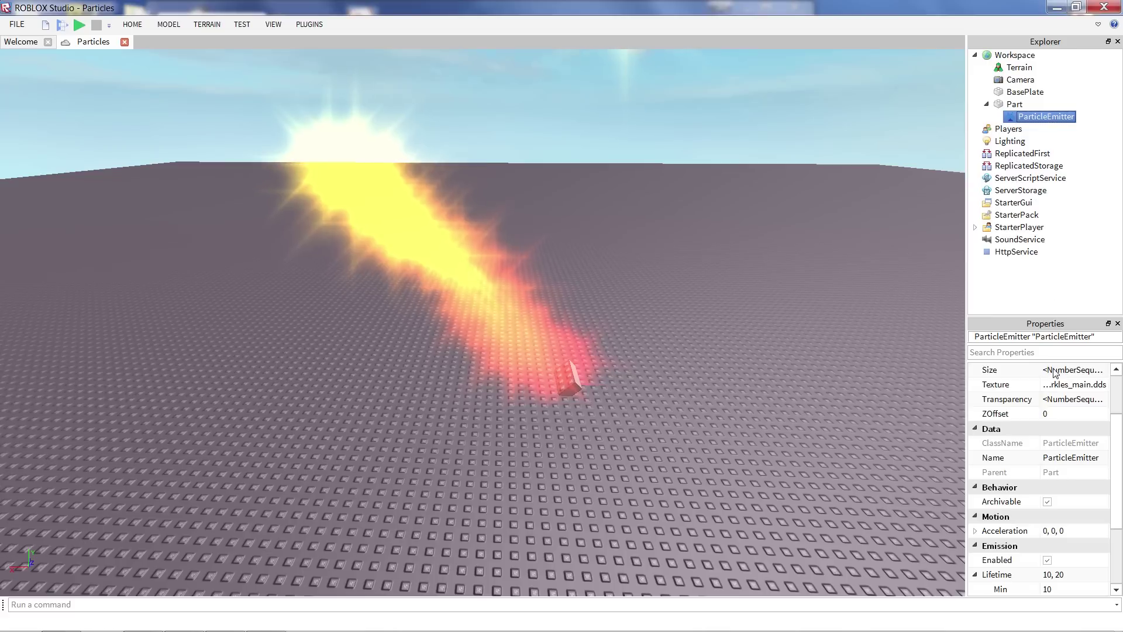
pyautogui.scroll(-4, 1056, 456)
pyautogui.click(1053, 443)
pyautogui.write('0, -5, 0')
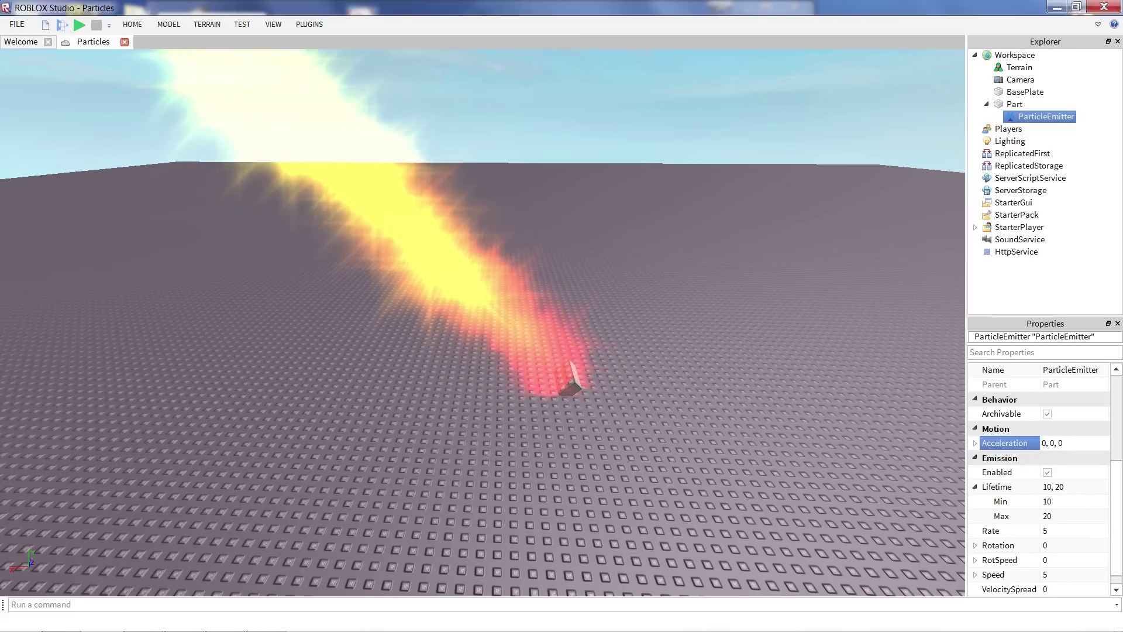
pyautogui.press('Return')
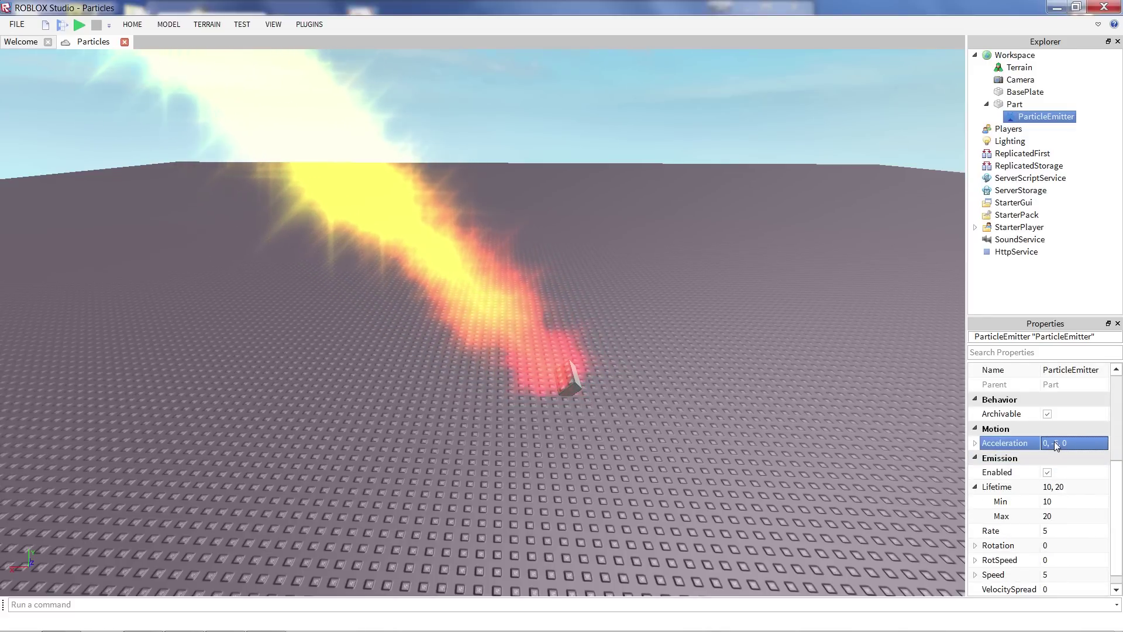
# - Change the ParticleEmitter's Acceleration to 0, -3, 0
pyautogui.click(1060, 444)
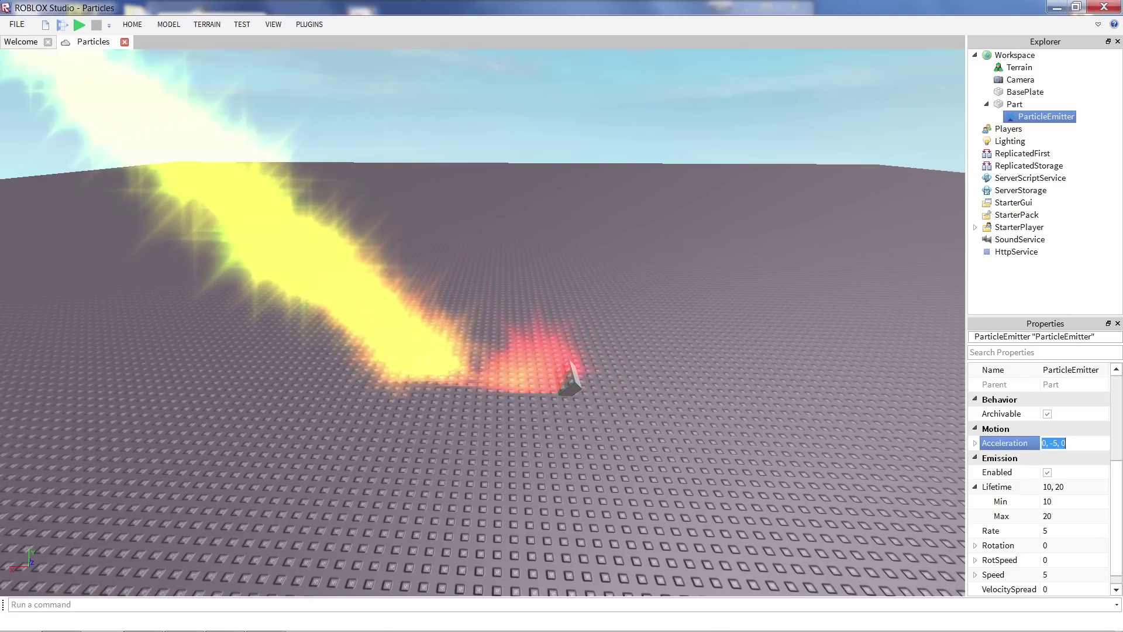
pyautogui.click(1058, 443)
pyautogui.press('BackSpace')
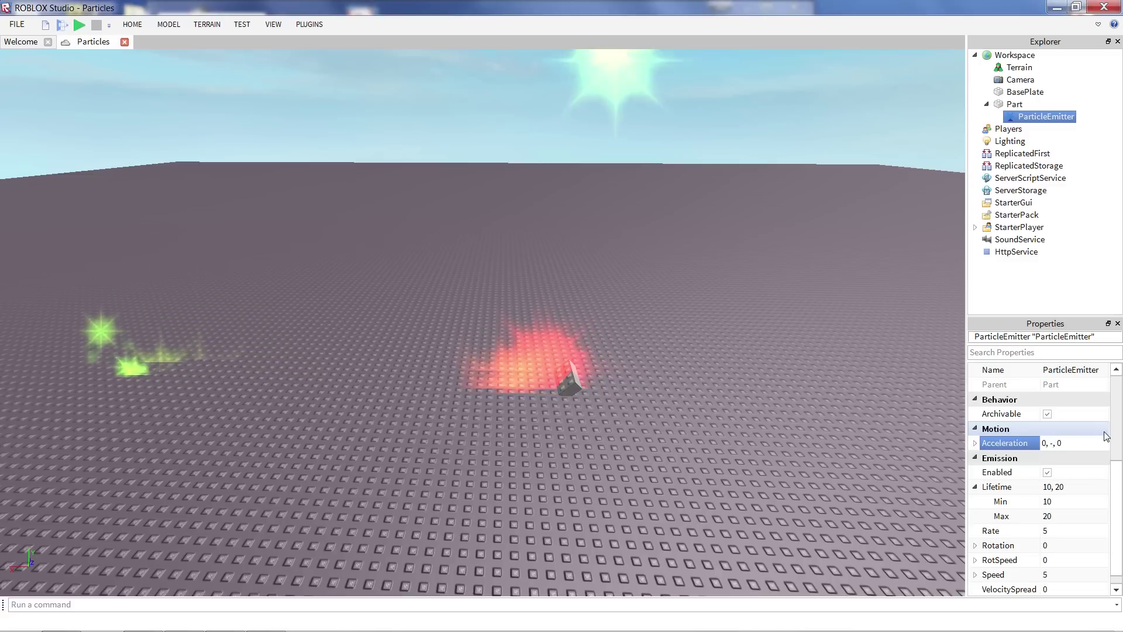
pyautogui.write('3')
pyautogui.press('Return')
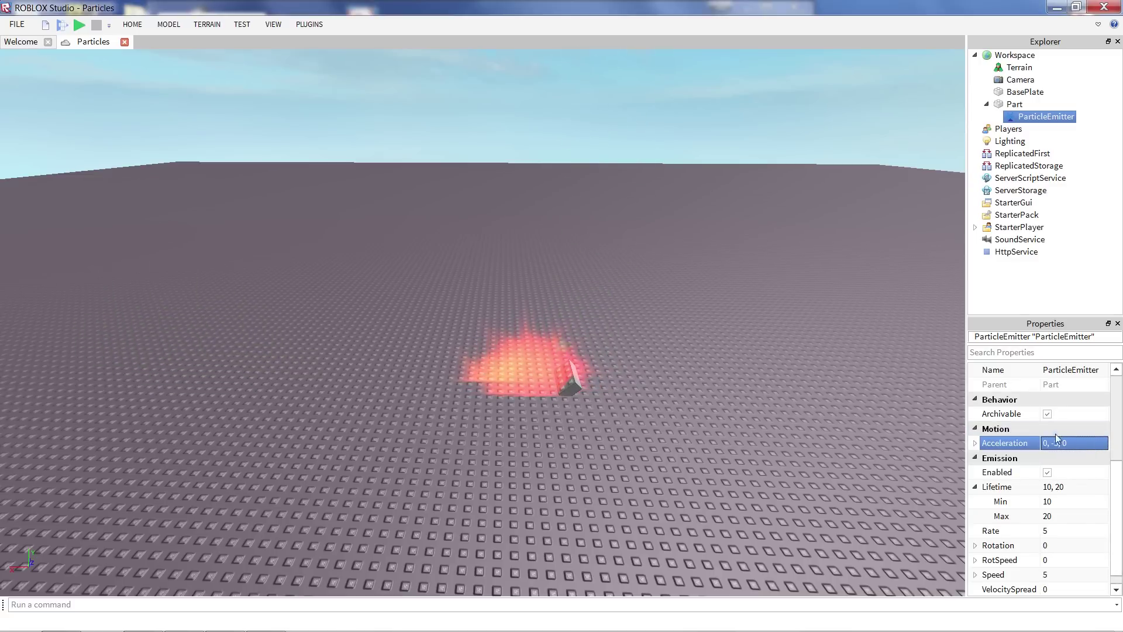
# - Set the ParticleEmitter's Speed to 50 and view the particles' path from farther away
pyautogui.scroll(-1, 1048, 572)
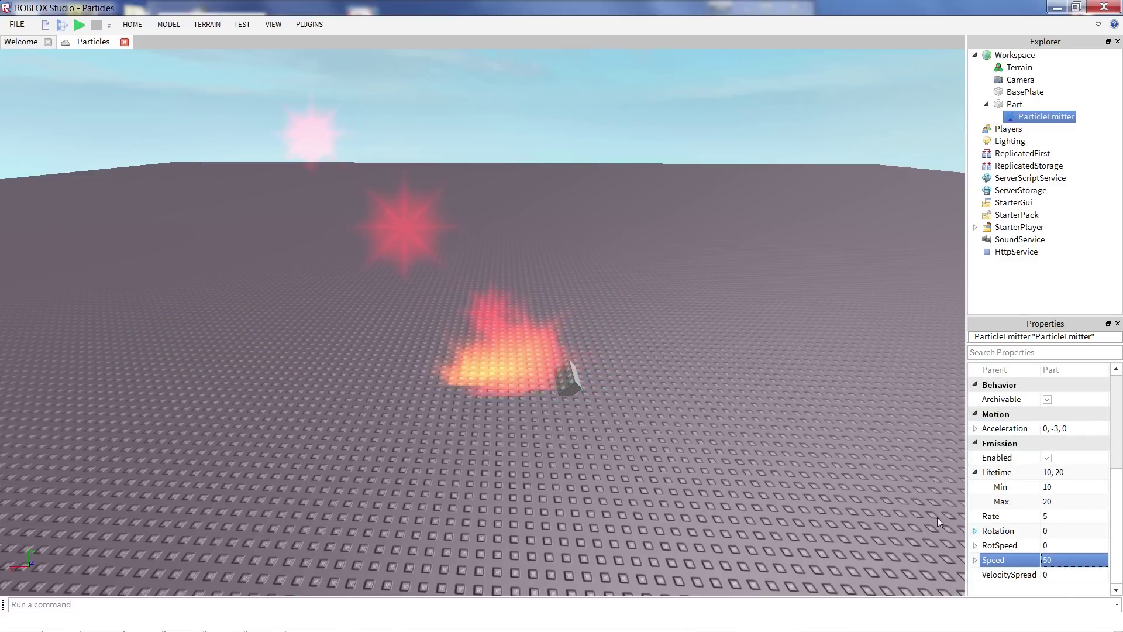
pyautogui.moveTo(847, 459); pyautogui.dragTo(833, 447, button='right')
pyautogui.scroll(-2, 710, 393)
pyautogui.moveTo(710, 393); pyautogui.dragTo(725, 399, button='right')
# - Set the ParticleEmitter's Speed to 20 and view the particle arc from above
pyautogui.click(1049, 560)
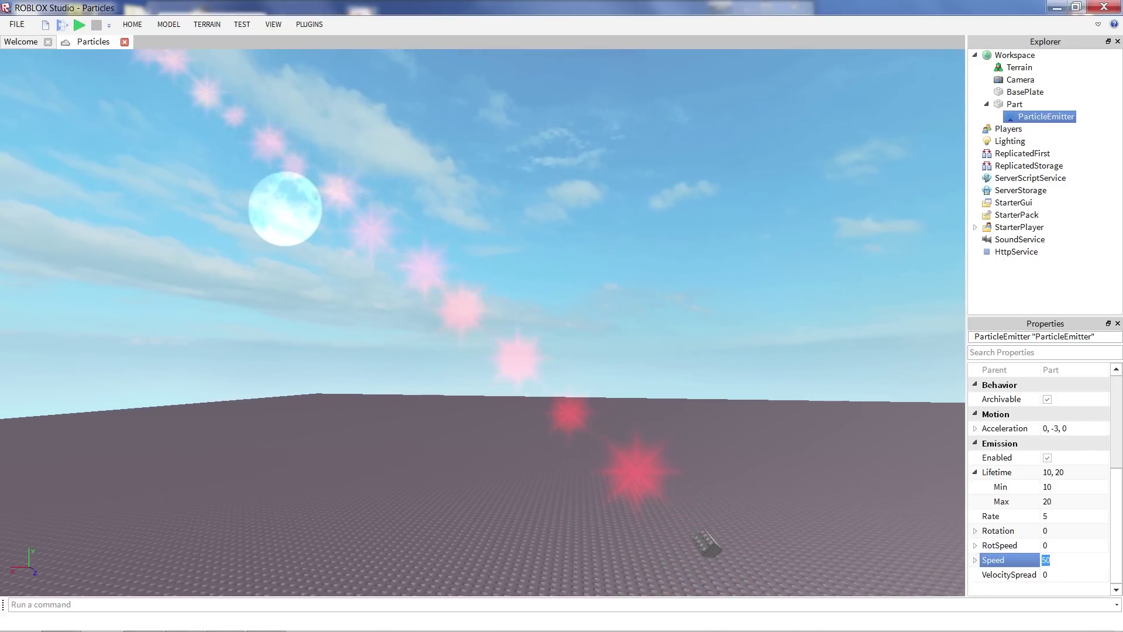
pyautogui.write('20')
pyautogui.press('Return')
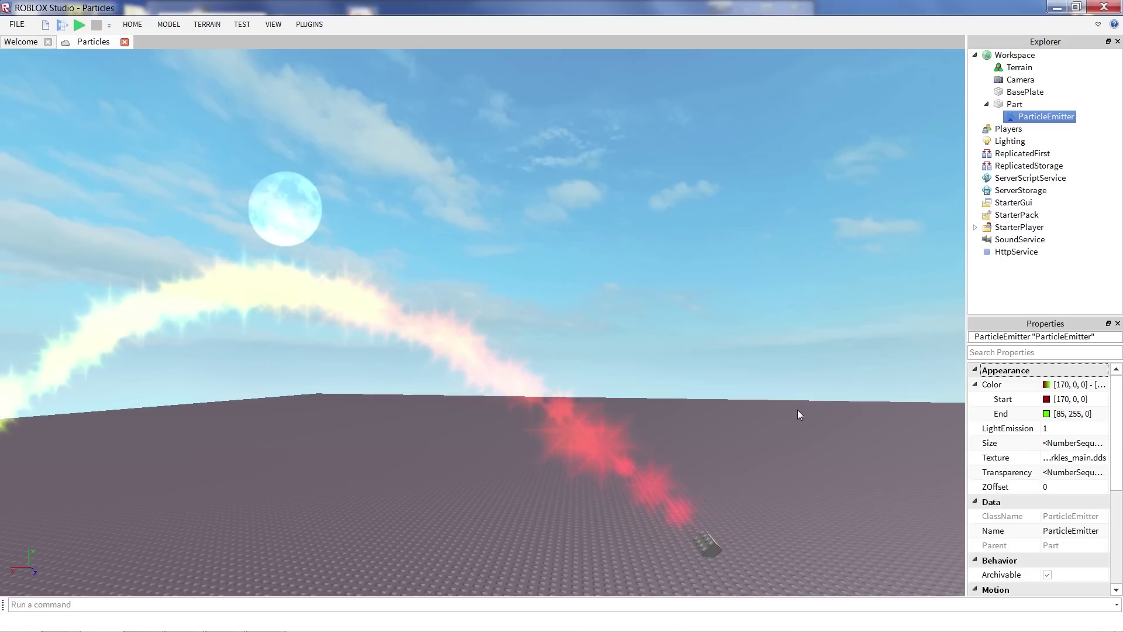
pyautogui.moveTo(791, 409); pyautogui.dragTo(773, 399, button='right')
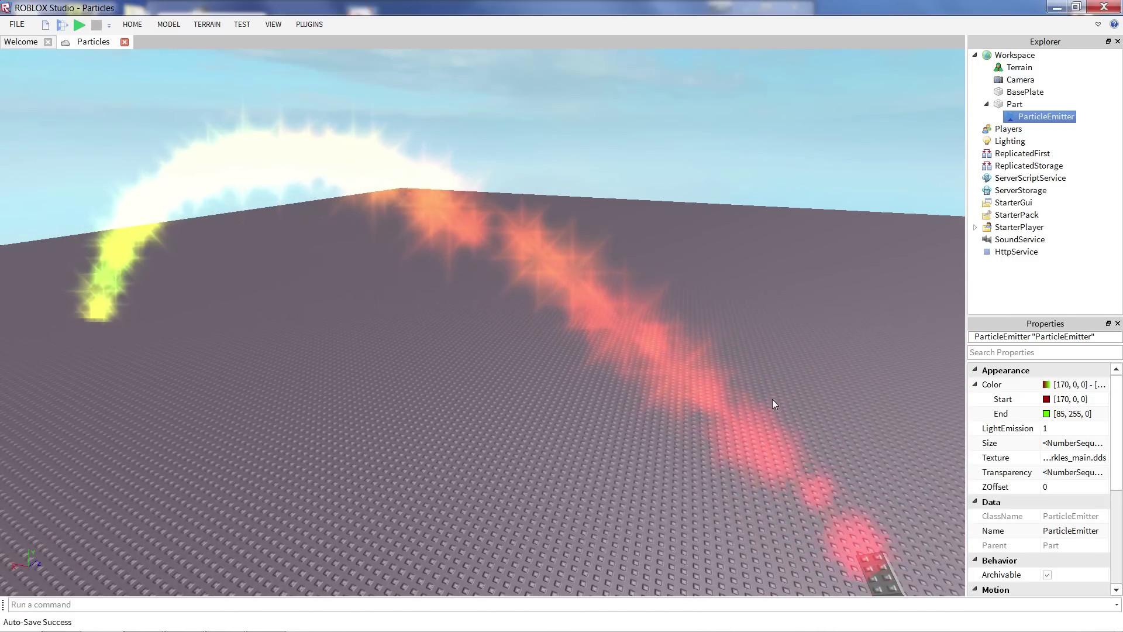